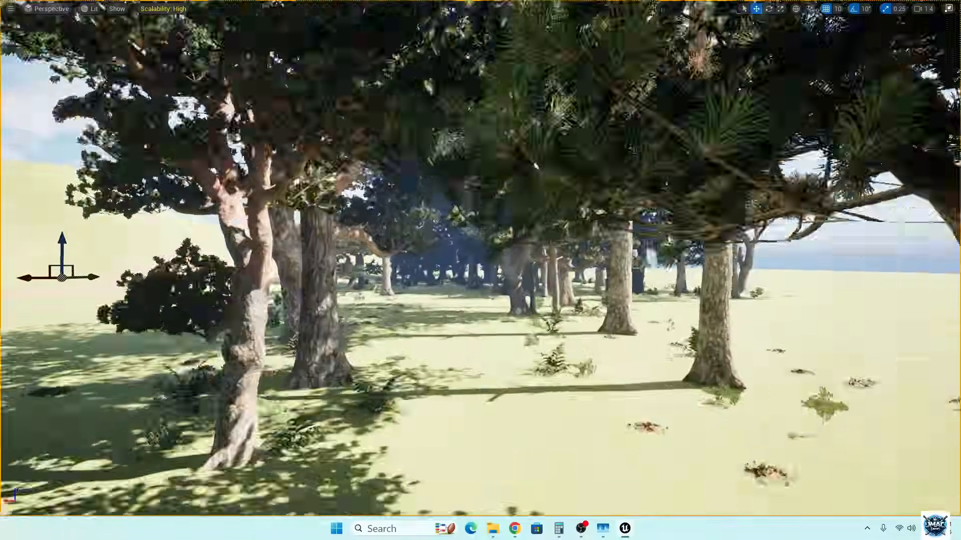
pyautogui.press('w')
pyautogui.press('w')
pyautogui.press('w')
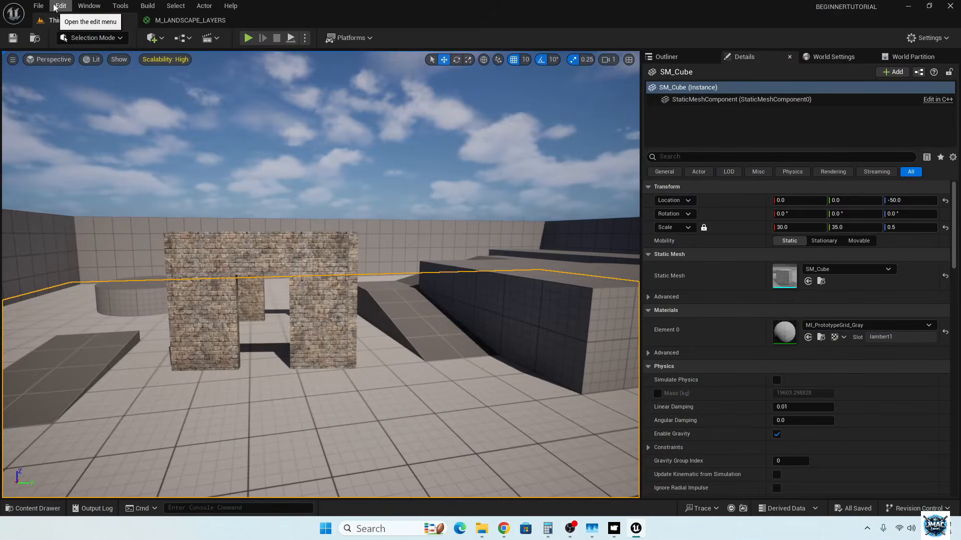
pyautogui.scroll(-5, 286, 223)
pyautogui.scroll(-3, 285, 225)
pyautogui.moveTo(285, 234)
pyautogui.mouseDown(button='right')
pyautogui.moveTo(282, 281)
pyautogui.moveTo(285, 207)
pyautogui.moveTo(345, 250)
pyautogui.moveTo(286, 215)
pyautogui.mouseUp(button='right')
pyautogui.scroll(-5, 285, 248)
pyautogui.scroll(-5, 285, 248)
pyautogui.scroll(10, 285, 251)
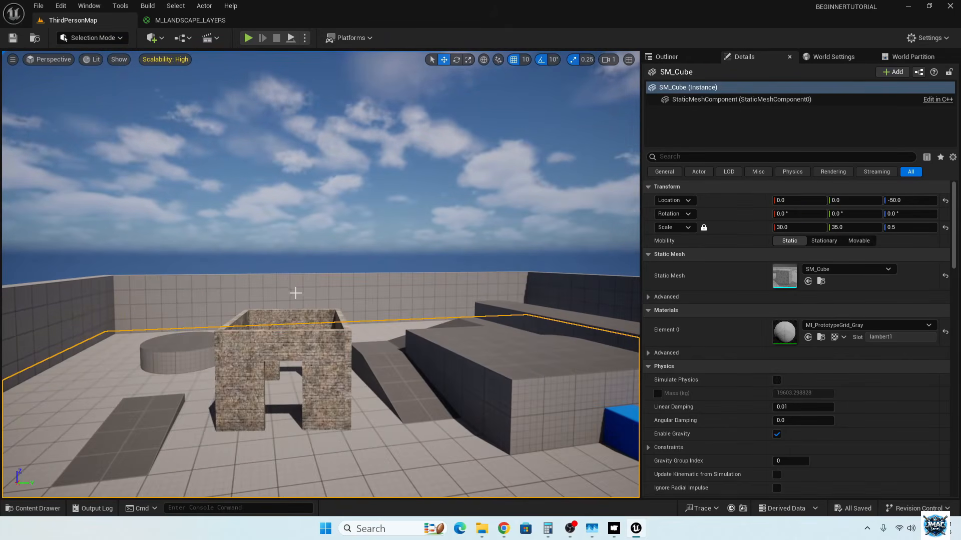
pyautogui.moveTo(285, 301); pyautogui.dragTo(290, 328, button='right')
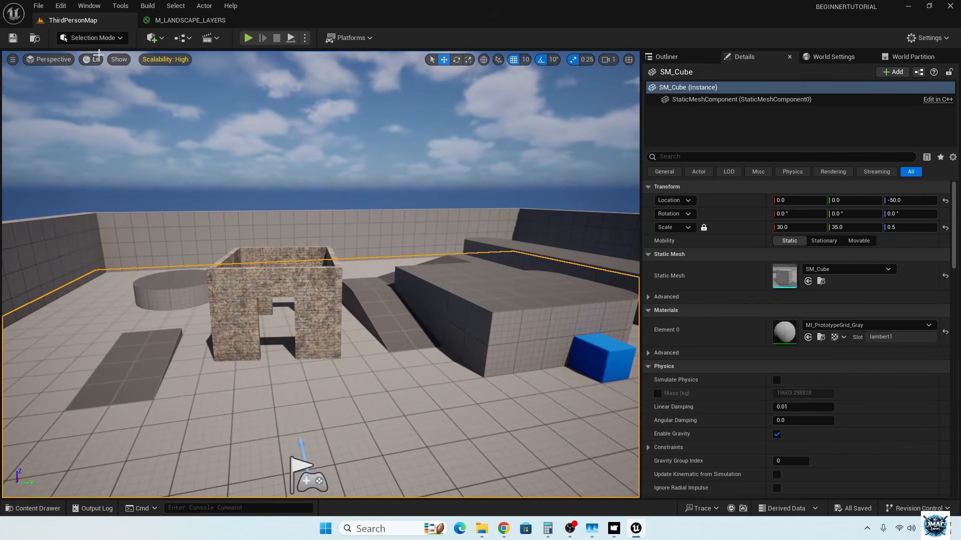
# Find the map options in the project settings by searching "MAPS" and set the Editor Startup Map to TUTORIAL_MAP.
pyautogui.click(64, 9)
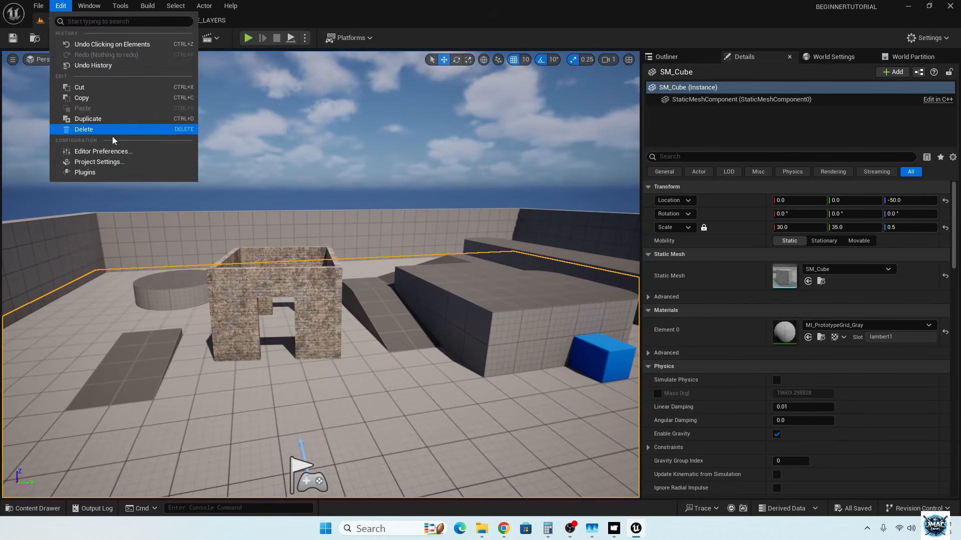
pyautogui.click(115, 163)
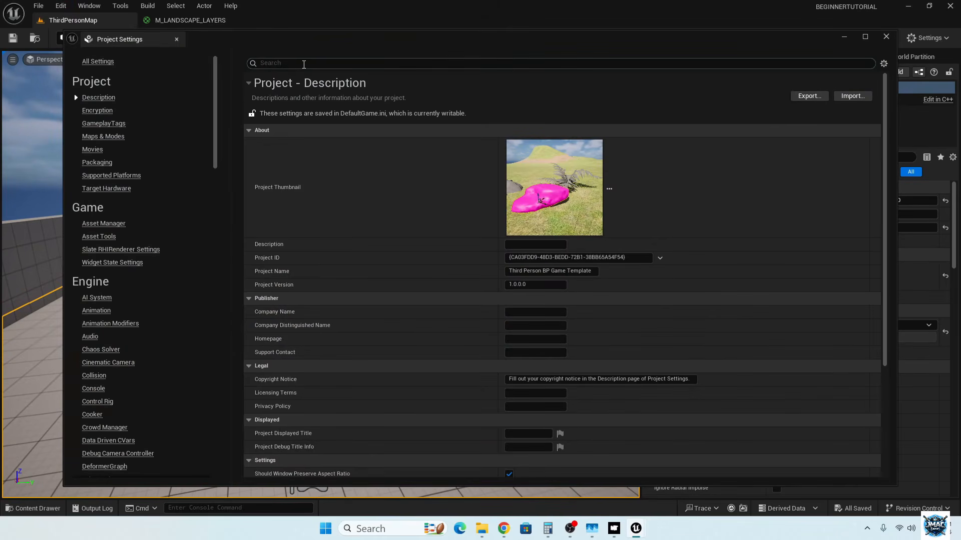
pyautogui.click(303, 64)
pyautogui.write('MAPS')
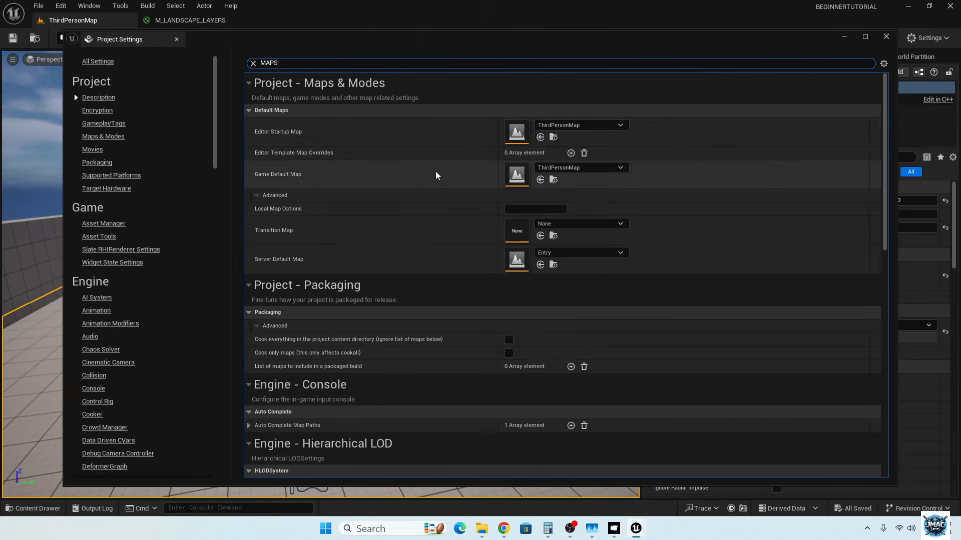
pyautogui.click(572, 129)
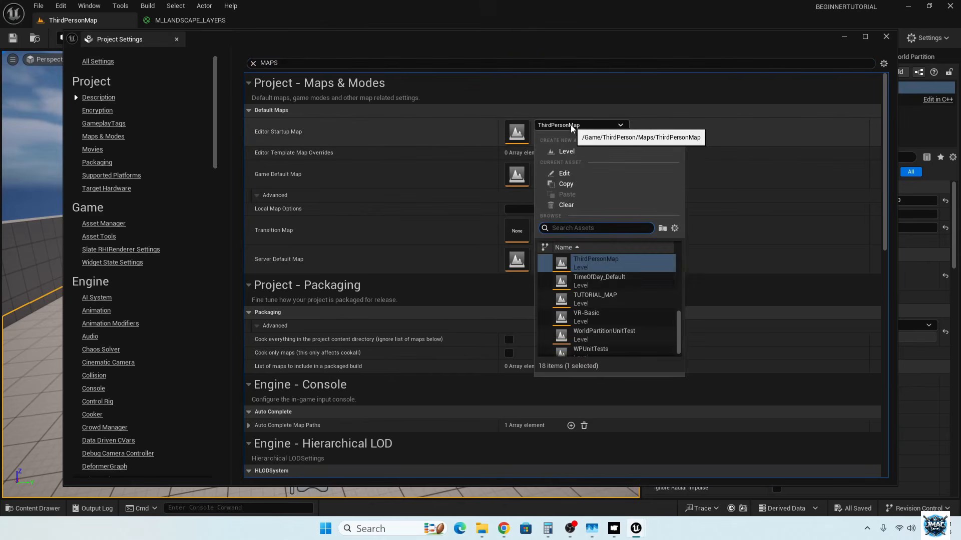
pyautogui.click(599, 299)
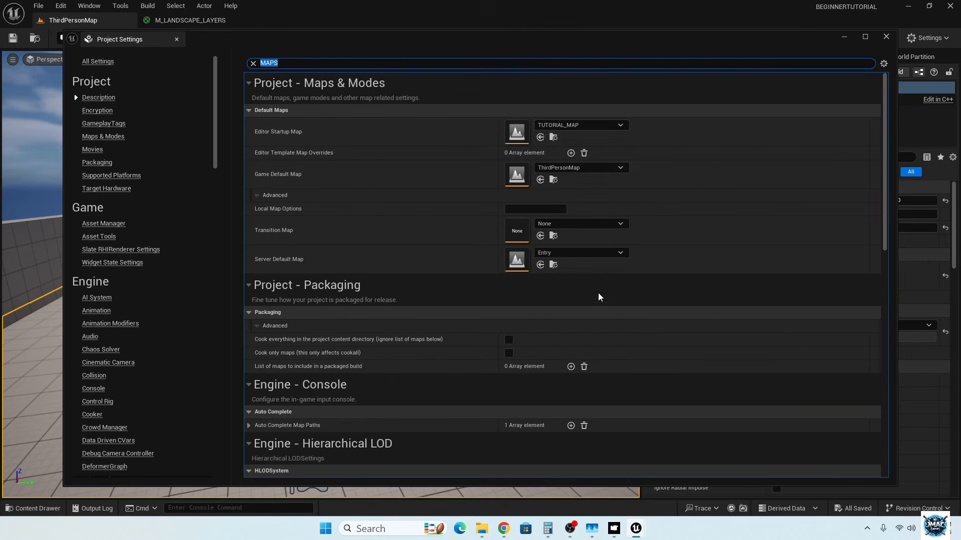
# Set the Game Default Map to TUTORIAL_MAP and close the project settings.
pyautogui.click(561, 169)
pyautogui.click(587, 340)
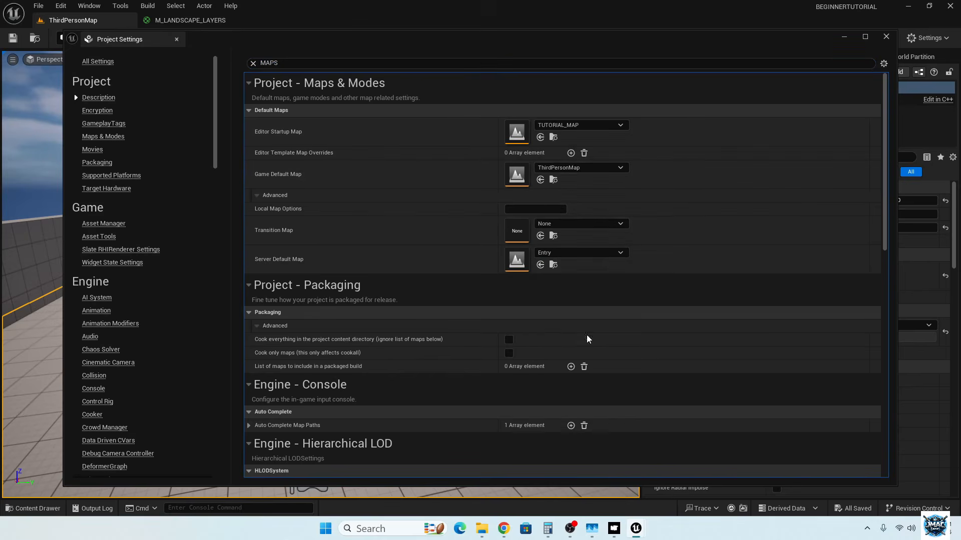
pyautogui.click(506, 65)
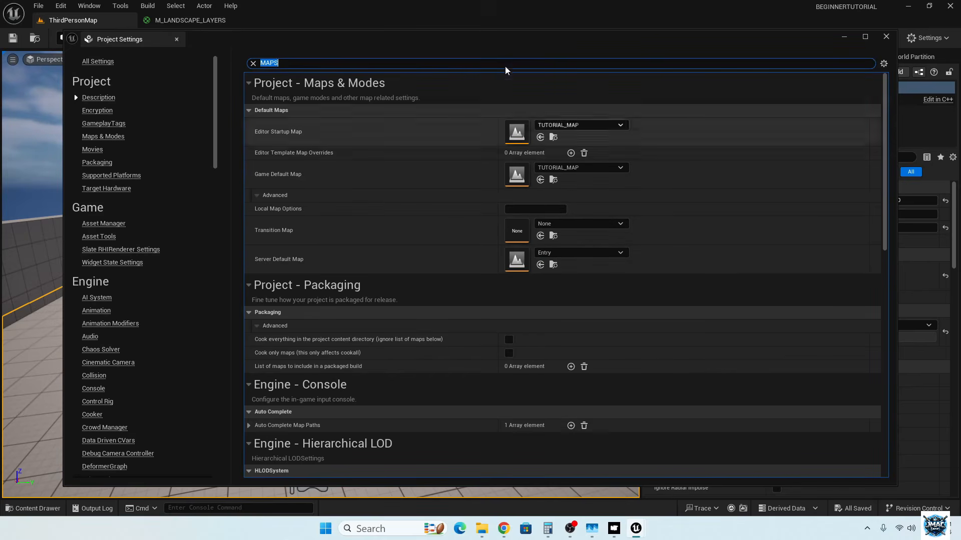
pyautogui.click(886, 37)
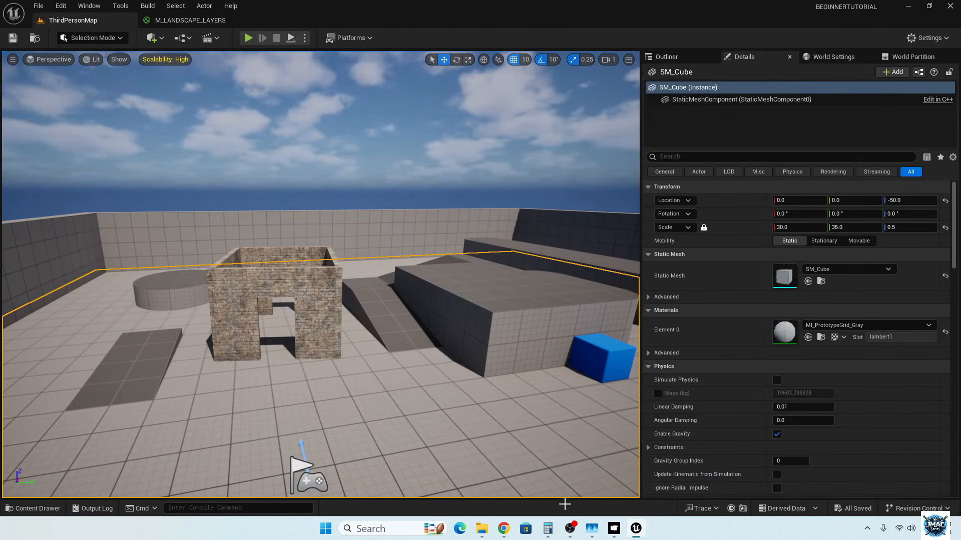
# Close the editor and reopen the BEGINNERTUTORIAL project from its project folder.
pyautogui.moveTo(481, 529)
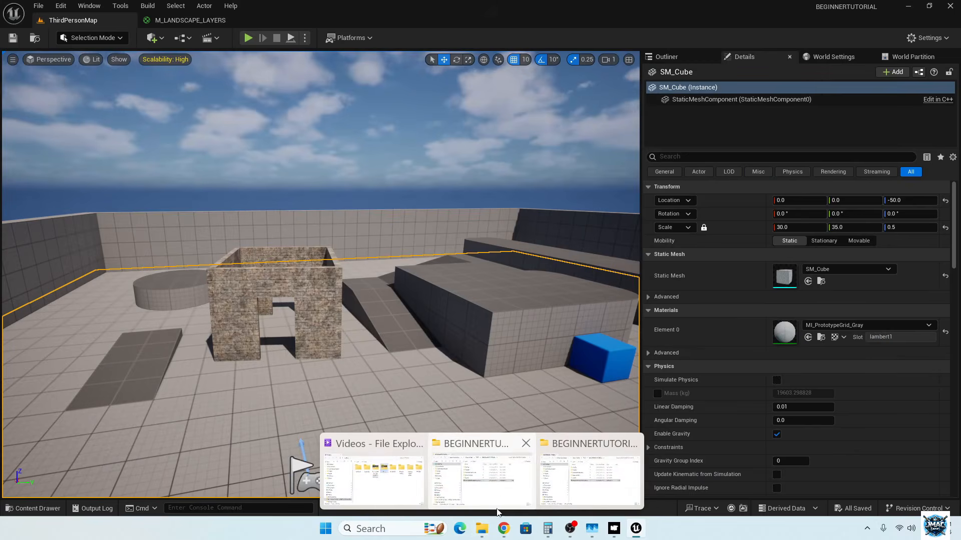
pyautogui.moveTo(502, 490)
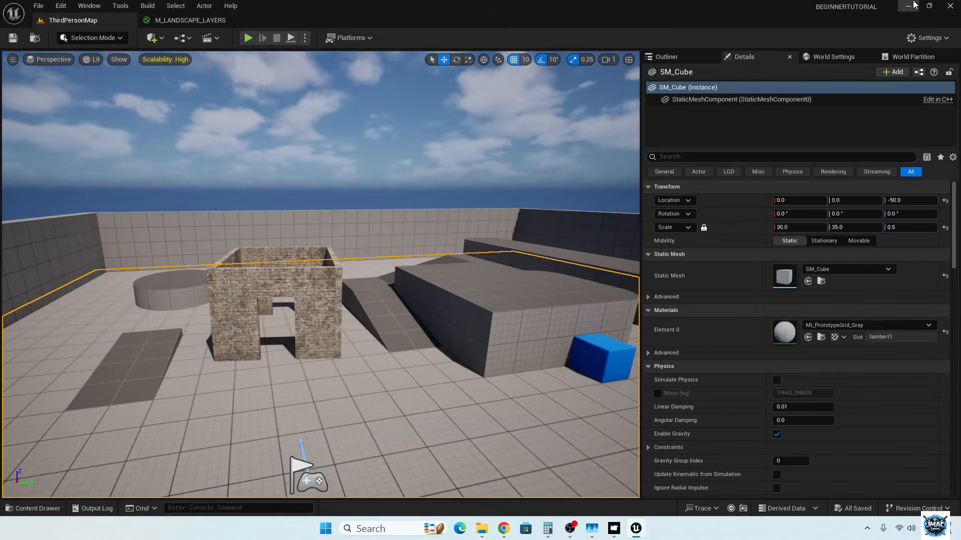
pyautogui.click(949, 7)
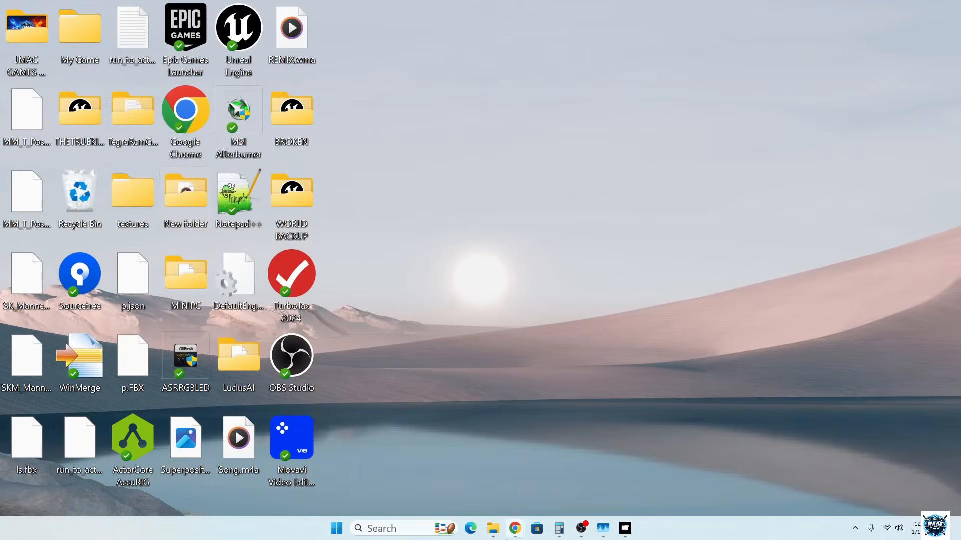
pyautogui.click(493, 475)
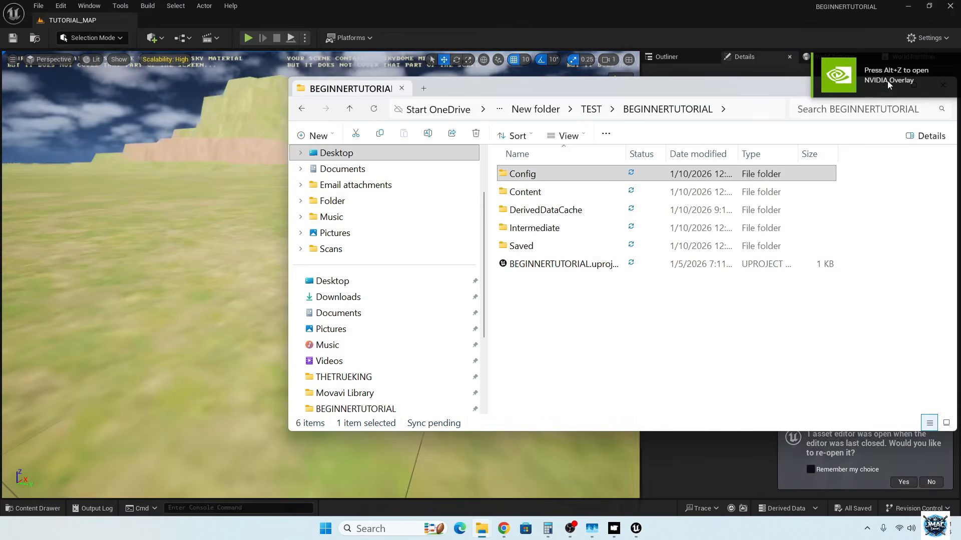
pyautogui.click(888, 80)
# Examine the landscape of TUTORIAL_MAP, including its grass hills, dirt path and pit.
pyautogui.moveTo(321, 274); pyautogui.dragTo(413, 241, button='right')
pyautogui.press('s')
pyautogui.scroll(1, 362, 200)
pyautogui.press('w')
pyautogui.press('s')
pyautogui.moveTo(279, 257); pyautogui.dragTo(83, 336, button='right')
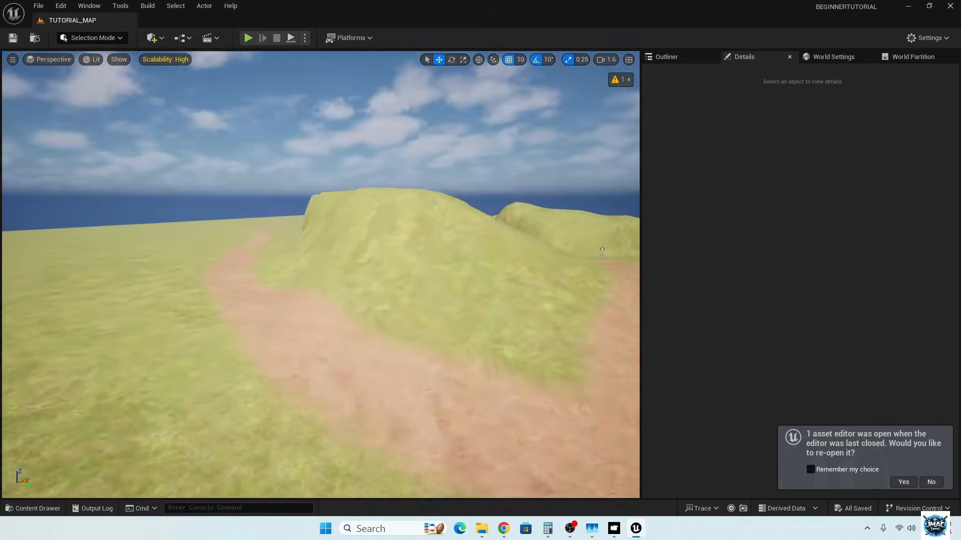
pyautogui.moveTo(320, 274)
pyautogui.mouseDown(button='right')
pyautogui.moveTo(293, 276)
pyautogui.moveTo(375, 328)
pyautogui.moveTo(276, 296)
pyautogui.moveTo(303, 276)
pyautogui.mouseUp(button='right')
pyautogui.moveTo(318, 87); pyautogui.dragTo(337, 81, button='right')
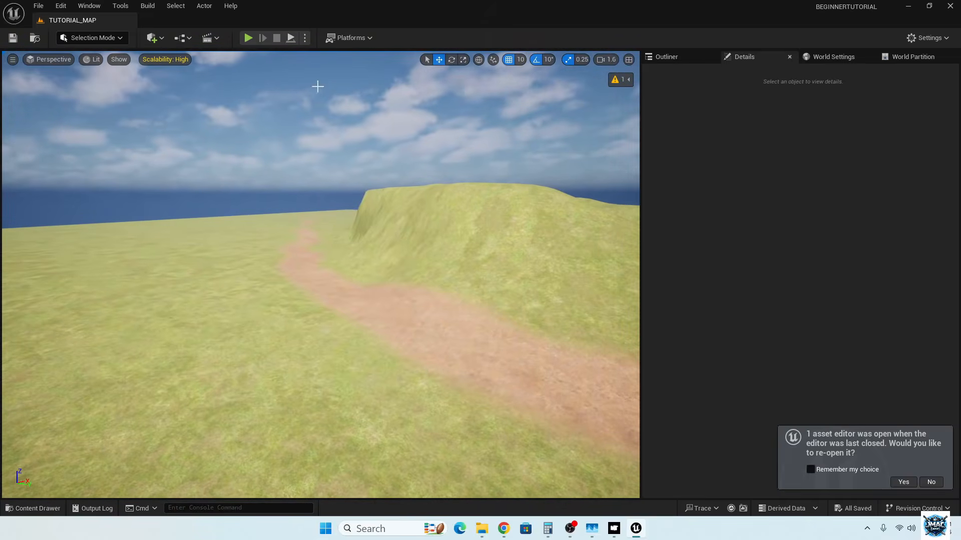
pyautogui.moveTo(394, 279); pyautogui.dragTo(50, 268, button='right')
pyautogui.moveTo(321, 274); pyautogui.dragTo(405, 284, button='right')
pyautogui.moveTo(219, 267); pyautogui.dragTo(323, 239, button='right')
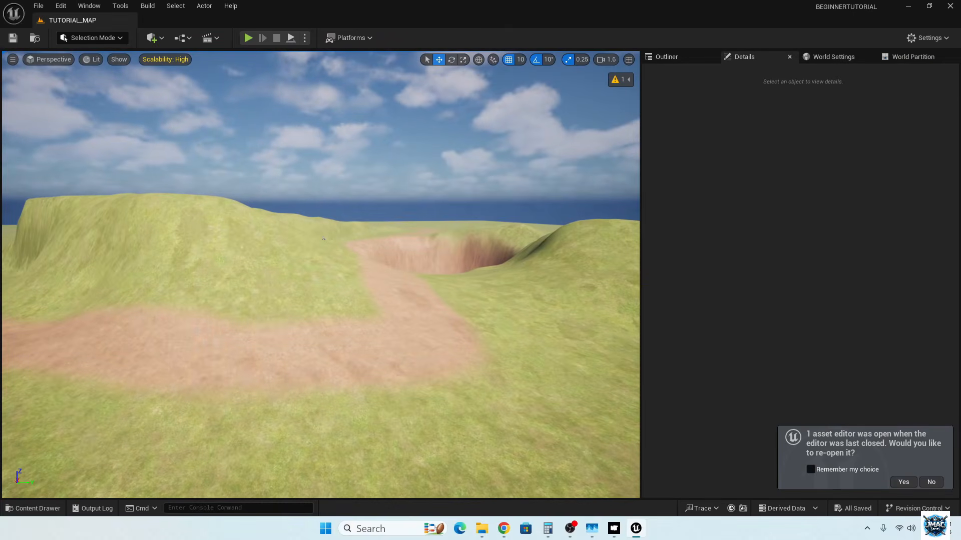
# Open the Fab marketplace inside the editor and accept reopening the previously open asset editor, returning to Fab.
pyautogui.click(42, 511)
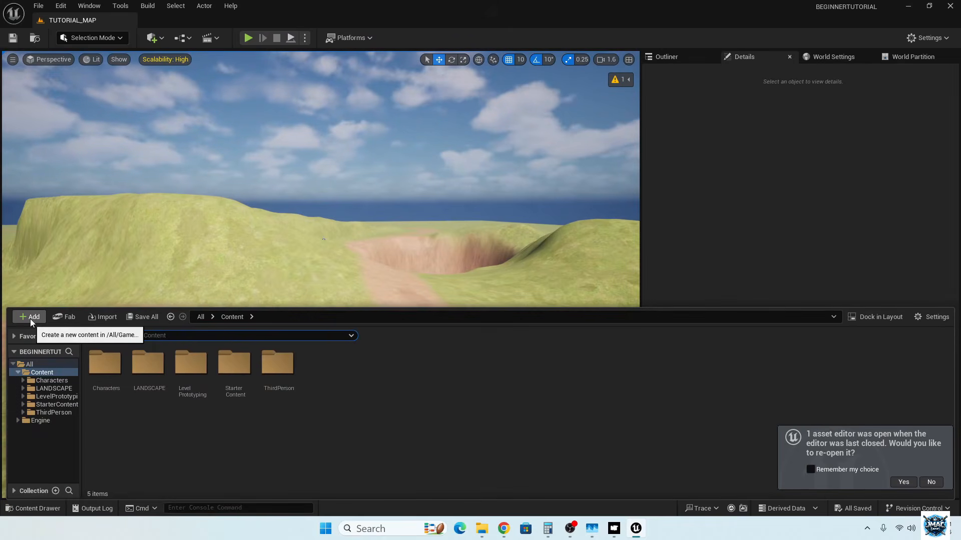
pyautogui.click(73, 315)
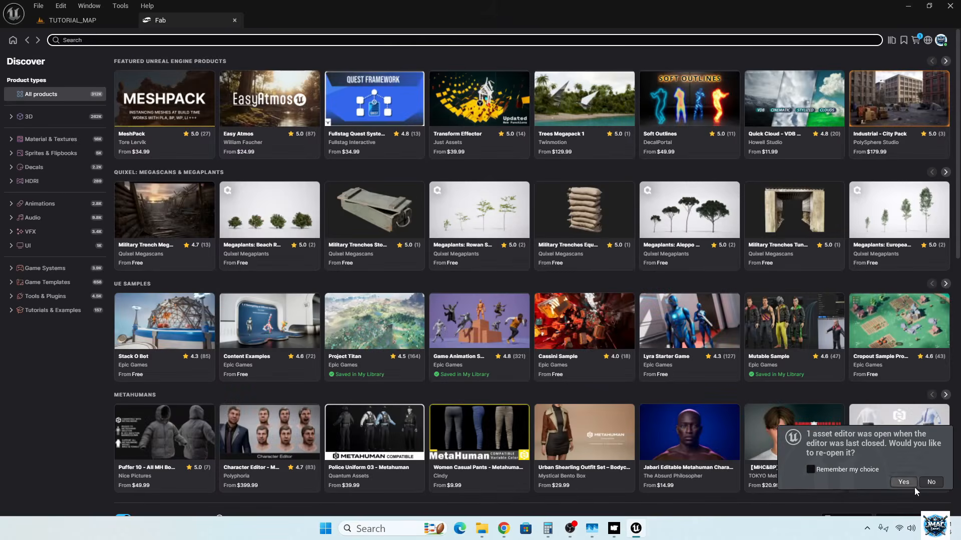
pyautogui.click(904, 481)
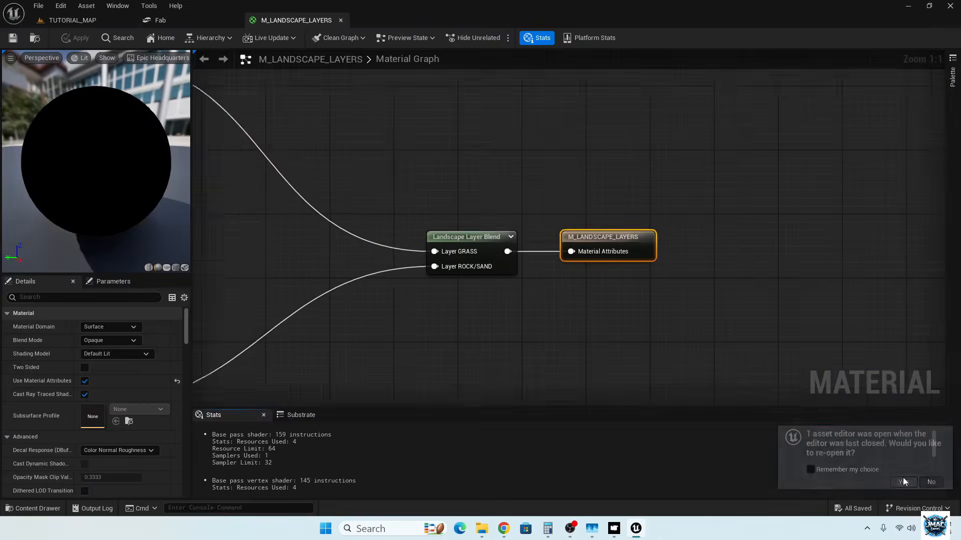
pyautogui.click(182, 22)
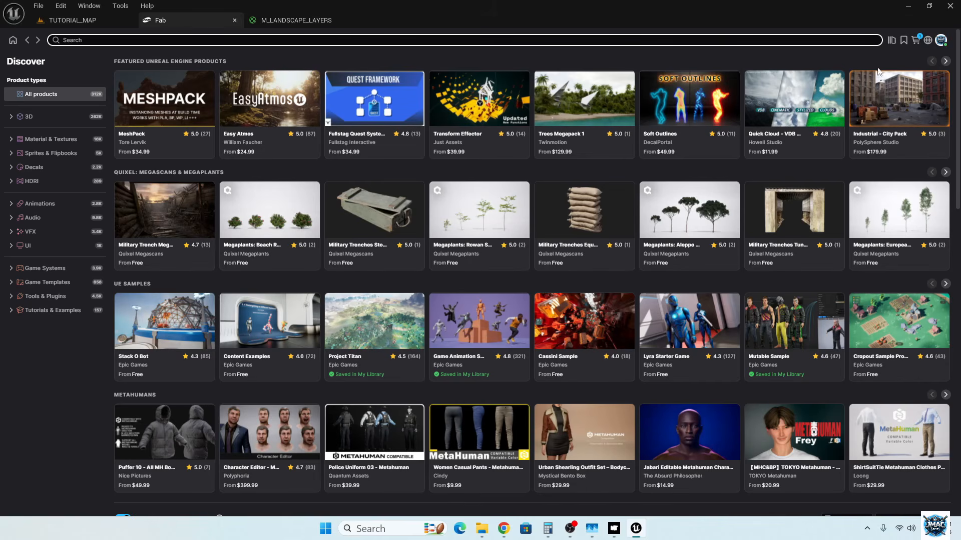
# Search My Library in Fab for "OPEN WORLD DEMO" and open the Open World Demo Collection product page.
pyautogui.click(893, 42)
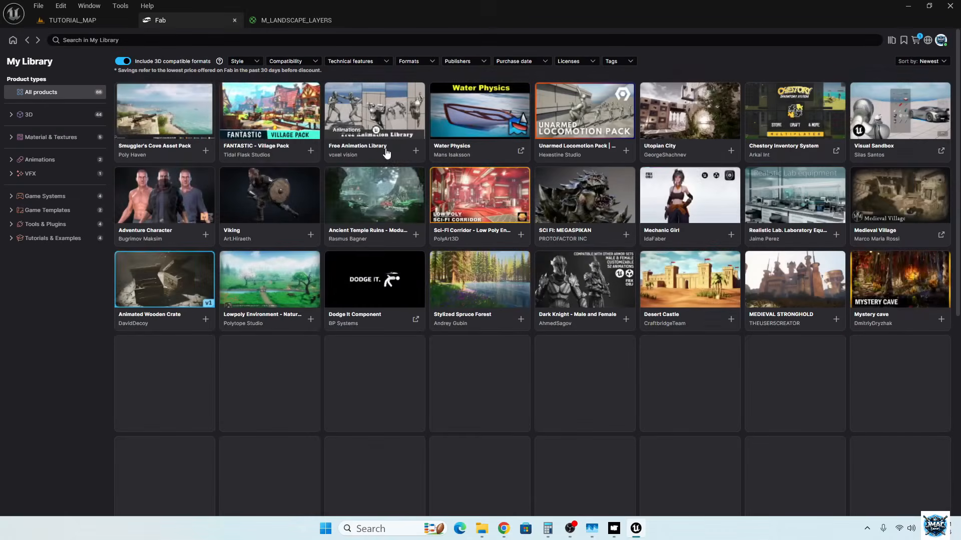
pyautogui.scroll(-9, 373, 198)
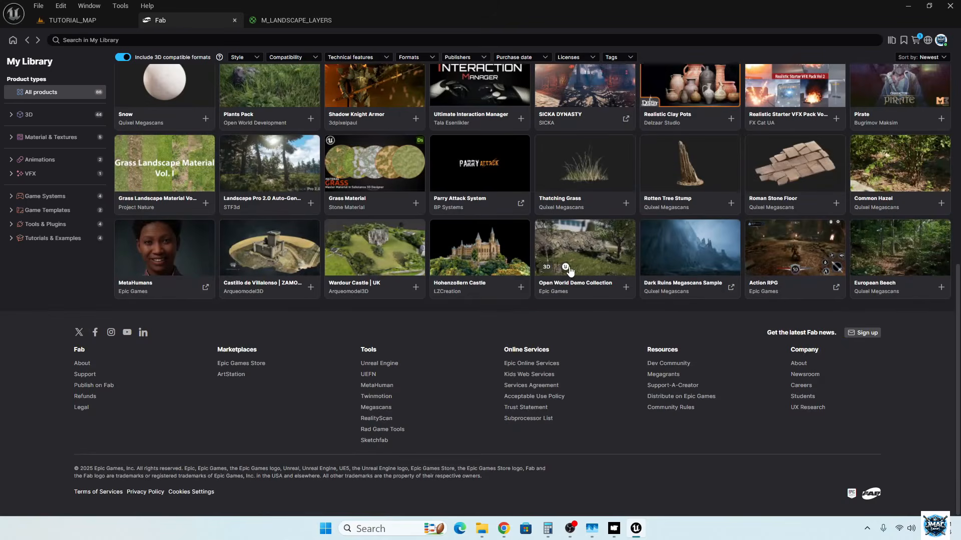
pyautogui.scroll(10, 258, 184)
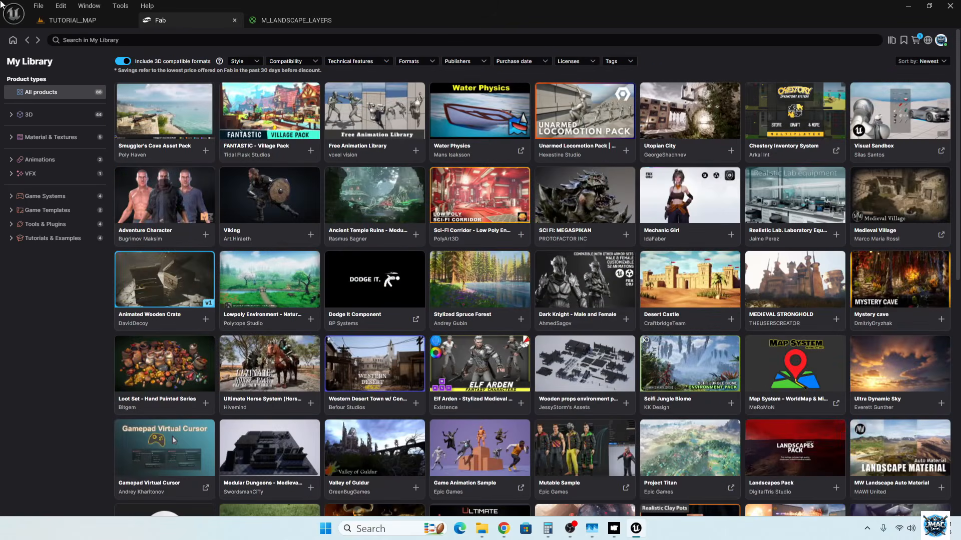
pyautogui.click(92, 39)
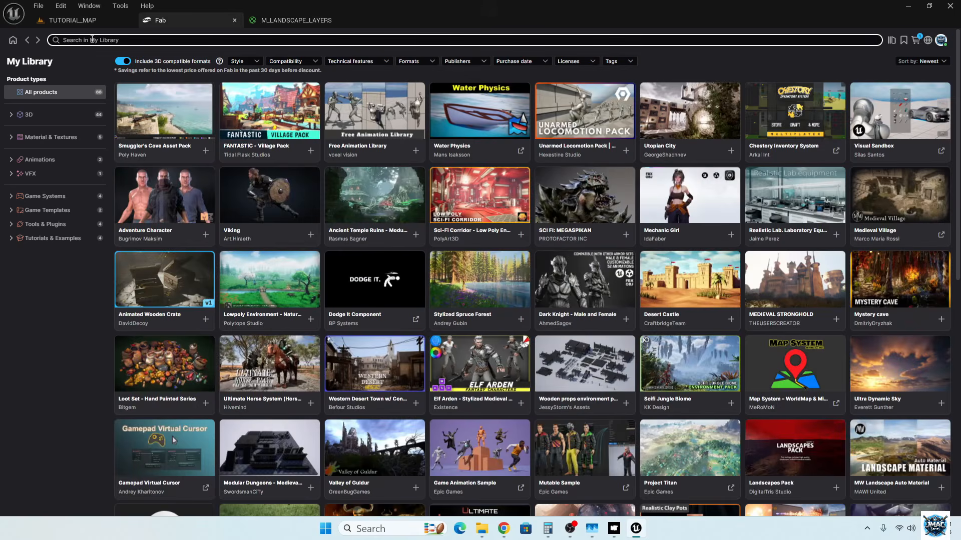
pyautogui.write('OPEN')
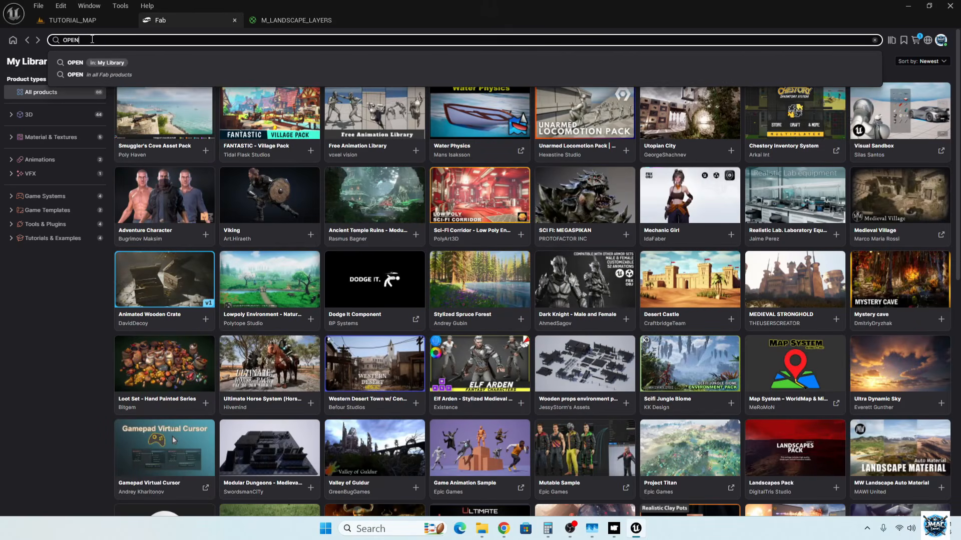
pyautogui.write(' WORLD ')
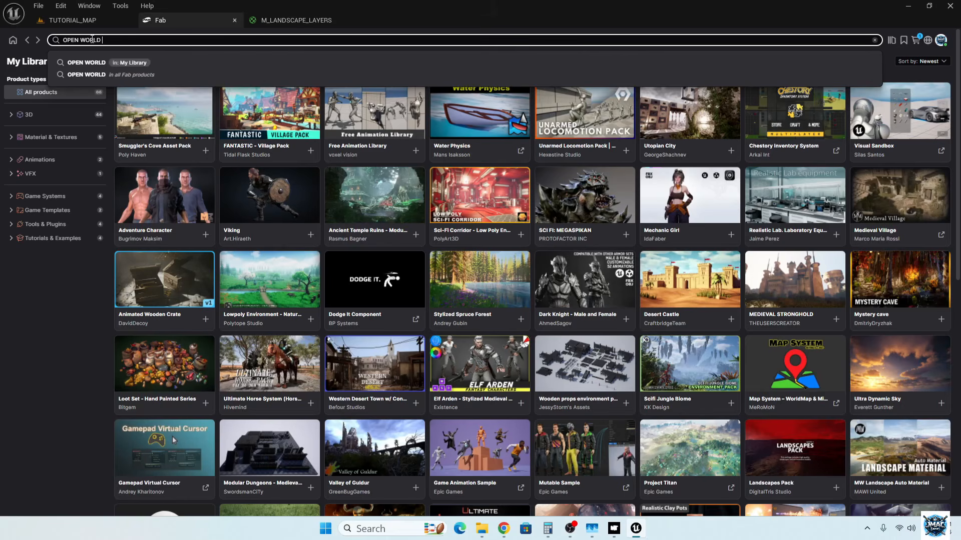
pyautogui.write('DEMO')
pyautogui.press('Return')
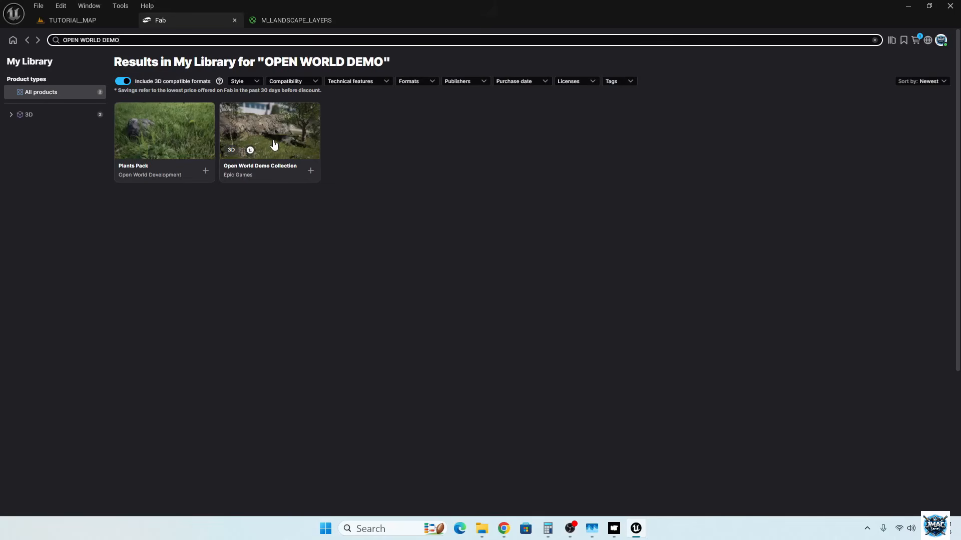
pyautogui.click(274, 134)
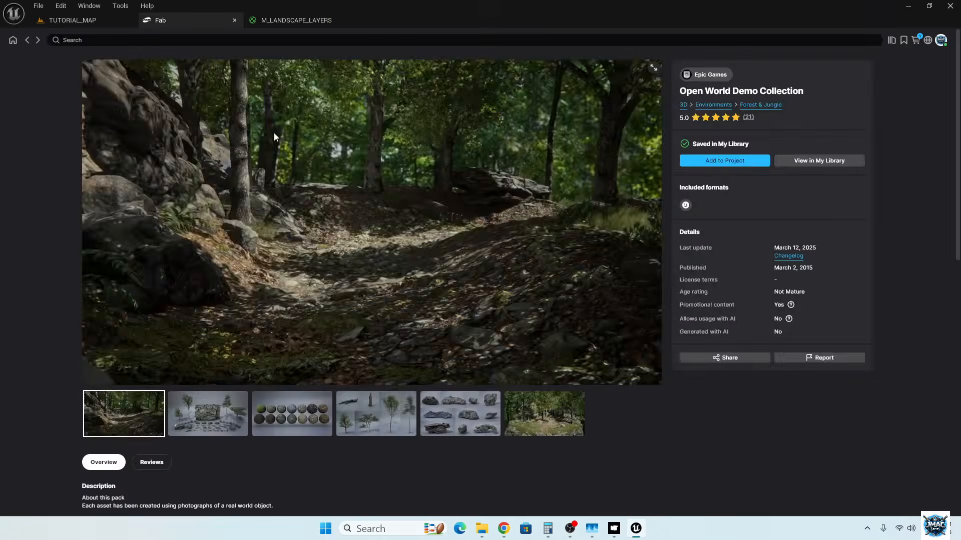
# Add the Open World Demo Collection to the project using version 5.2 and return to the TUTORIAL_MAP level.
pyautogui.click(717, 160)
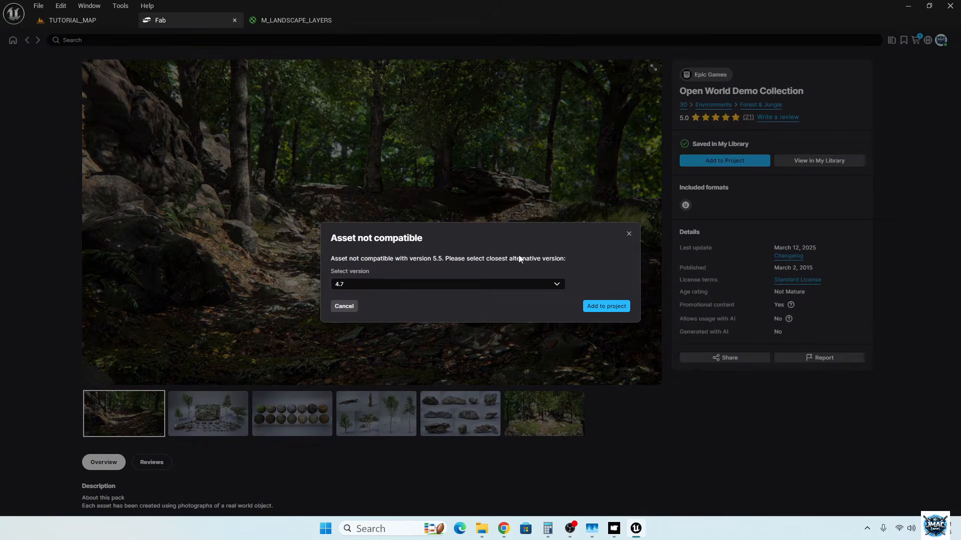
pyautogui.click(556, 283)
pyautogui.scroll(-3, 416, 232)
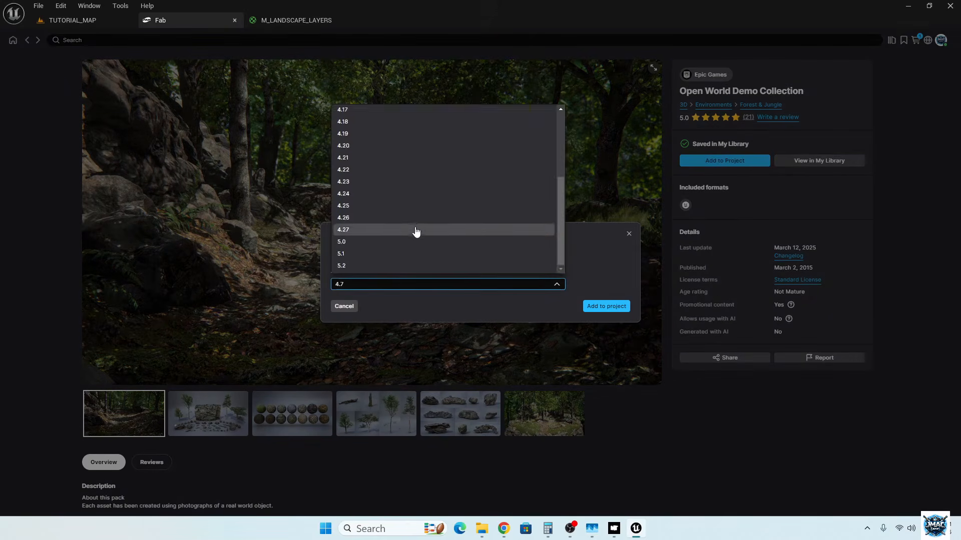
pyautogui.click(391, 267)
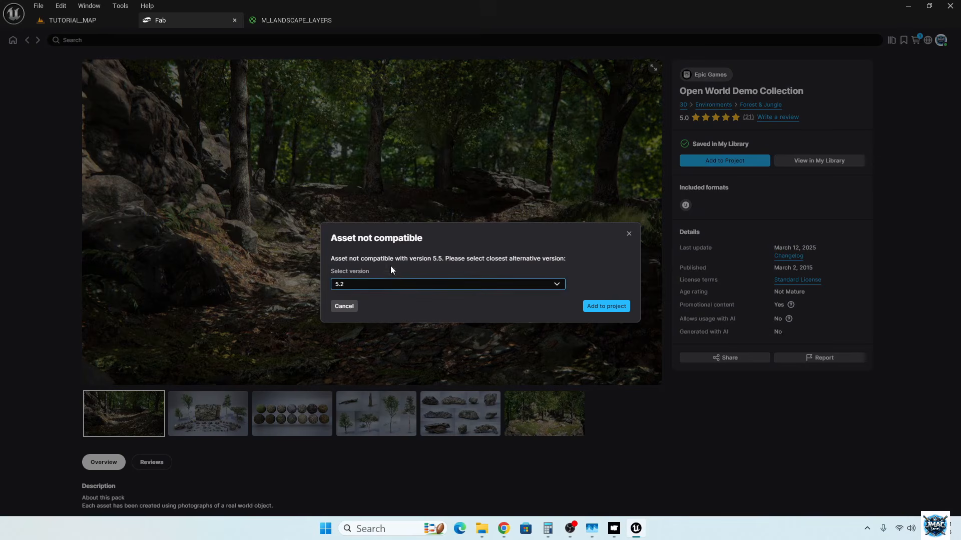
pyautogui.click(592, 307)
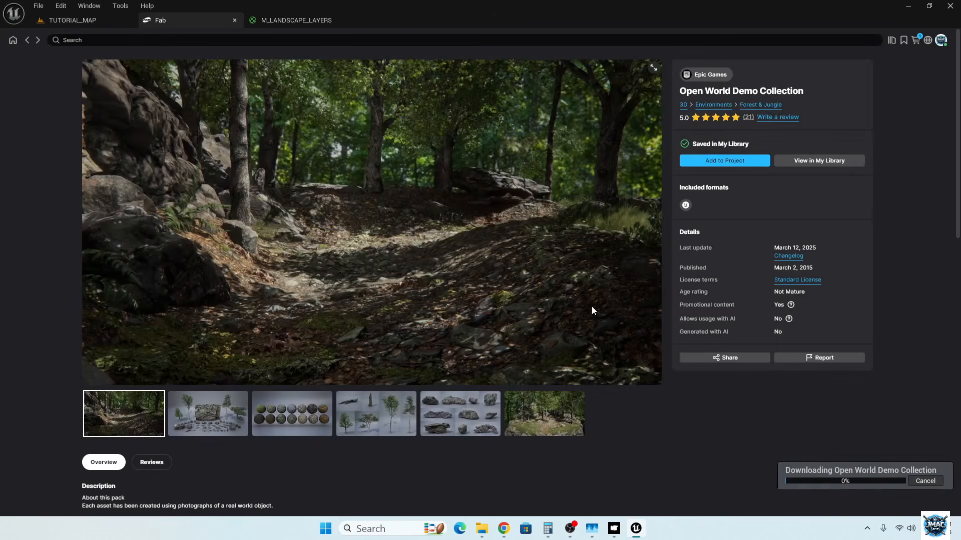
pyautogui.click(94, 19)
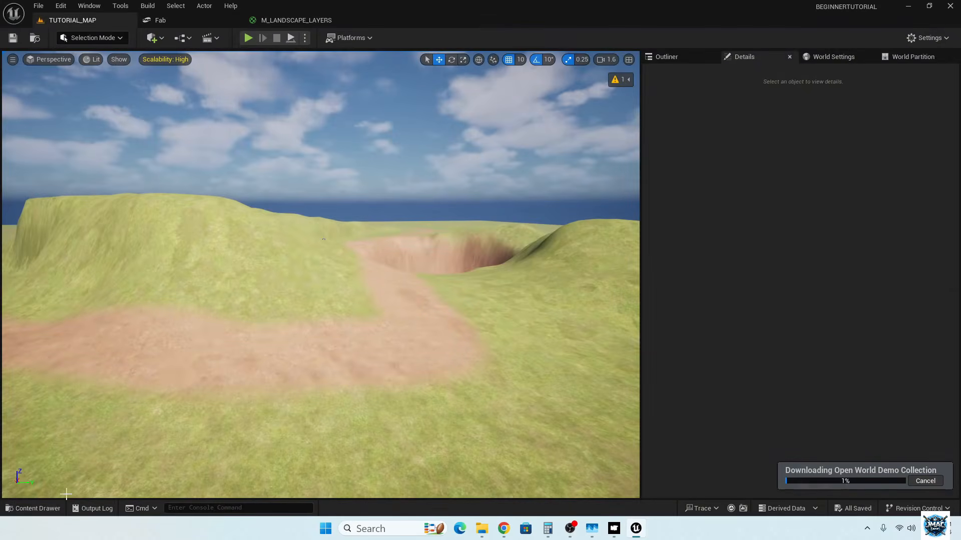
# Browse the project content to the Environments folder inside KiteDemo.
pyautogui.click(34, 509)
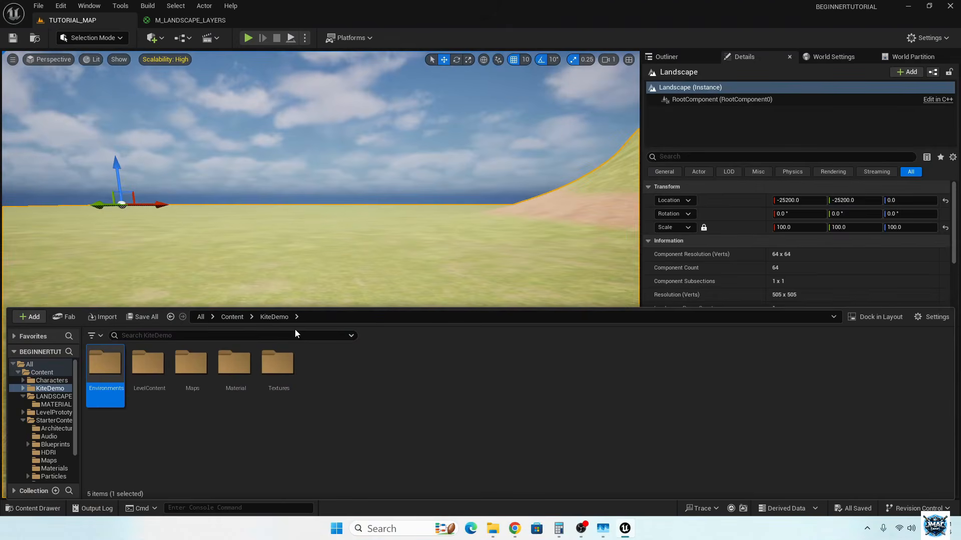
pyautogui.click(233, 317)
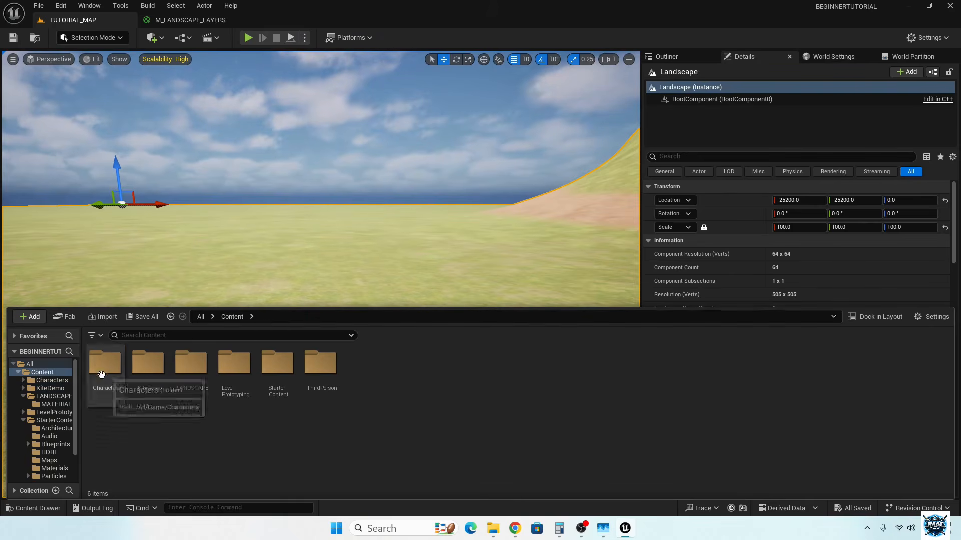
pyautogui.doubleClick(148, 363)
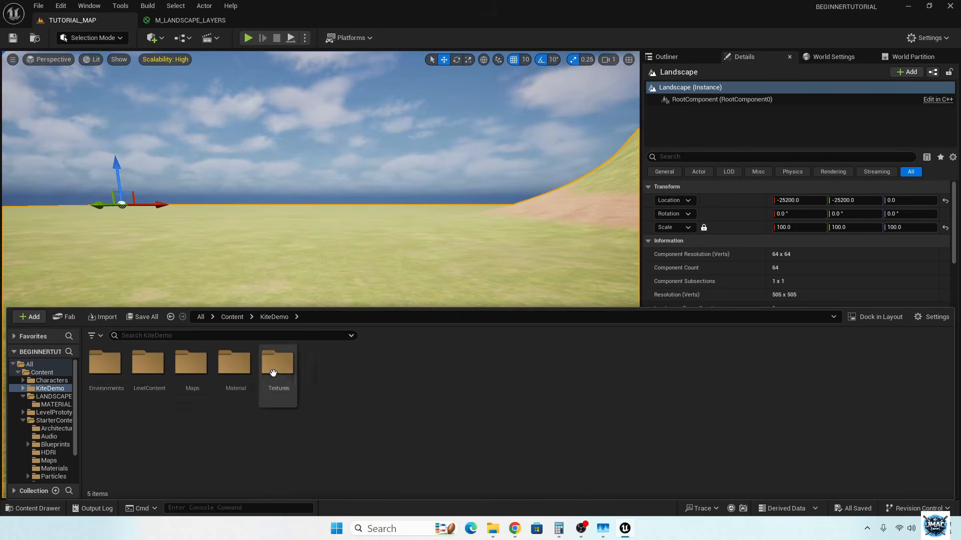
pyautogui.doubleClick(108, 374)
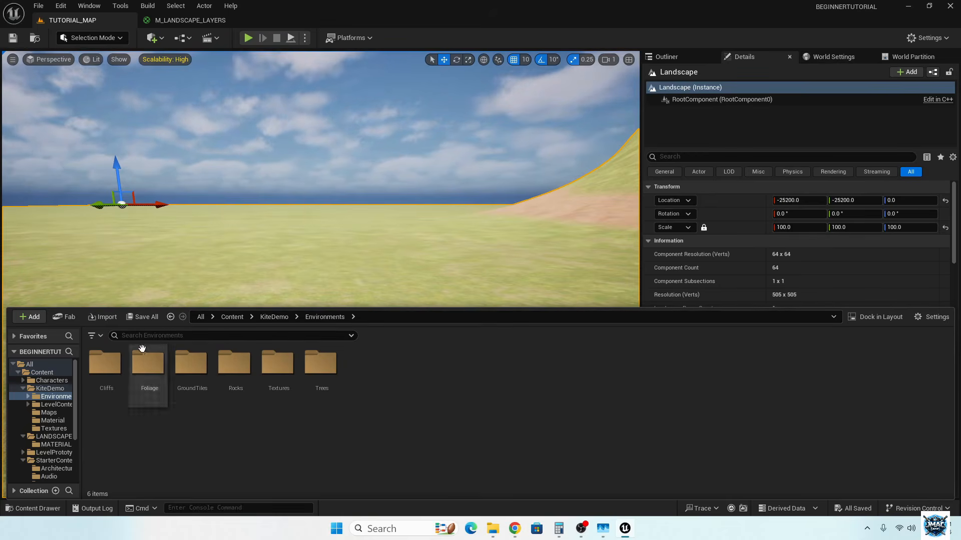
# Filter the Environments folder's assets by Static Mesh, Actor Foliage and Static Mesh Foliage.
pyautogui.click(101, 336)
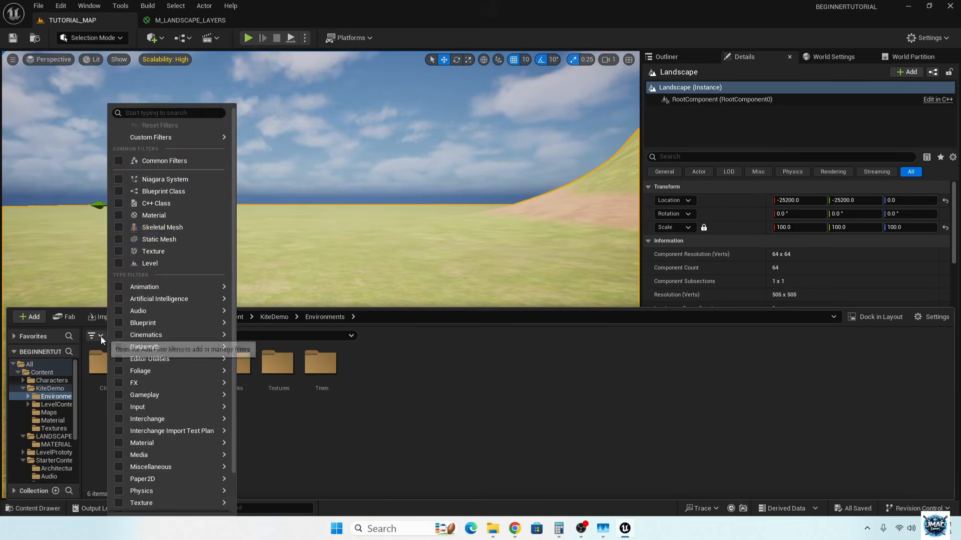
pyautogui.click(119, 239)
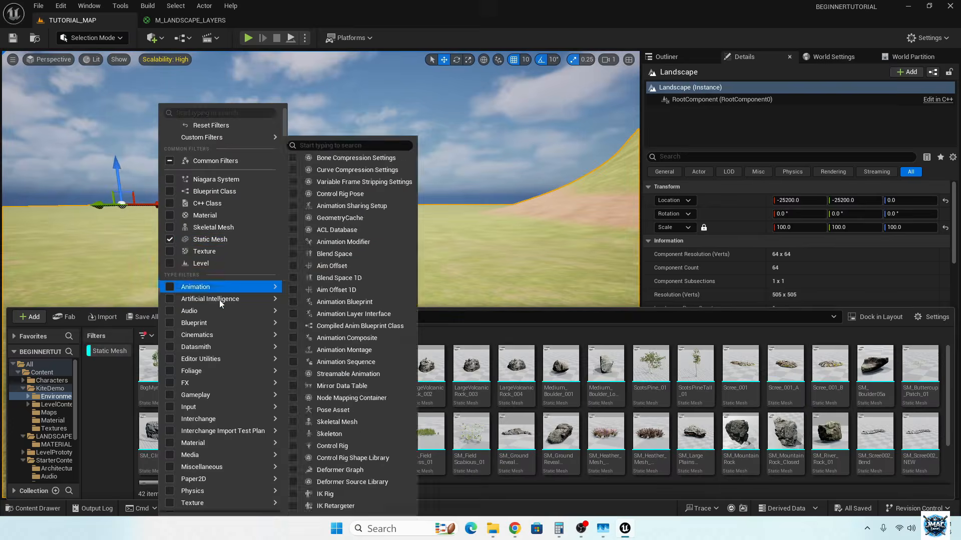
pyautogui.moveTo(239, 371)
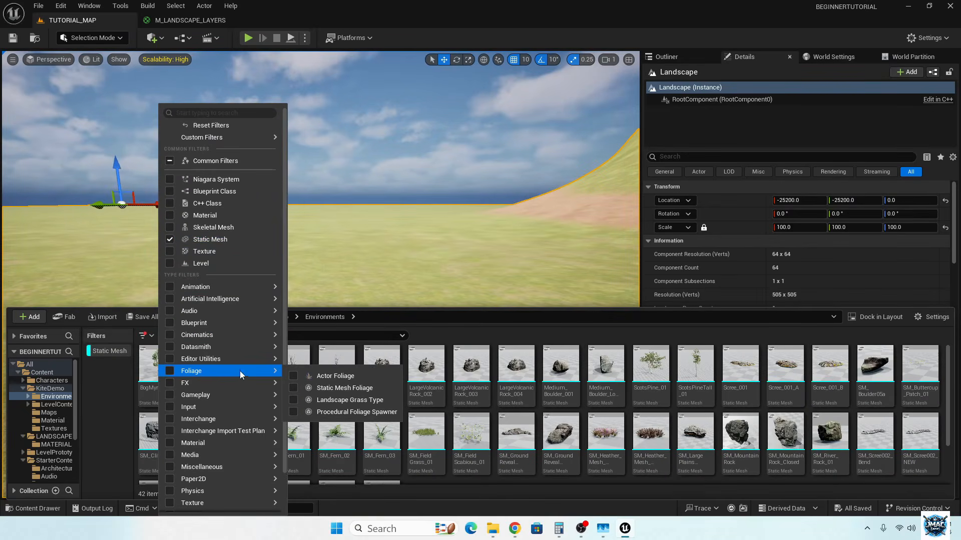
pyautogui.click(294, 376)
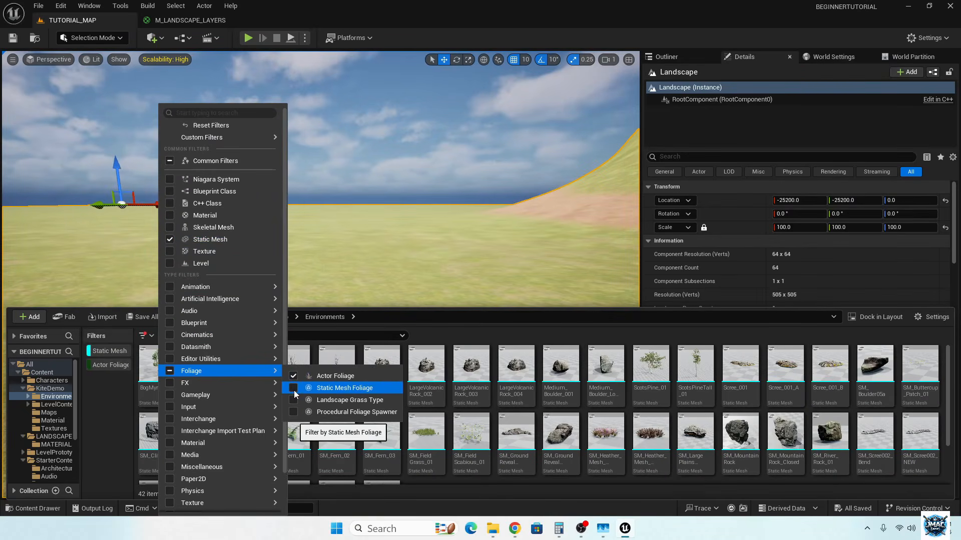
pyautogui.click(294, 390)
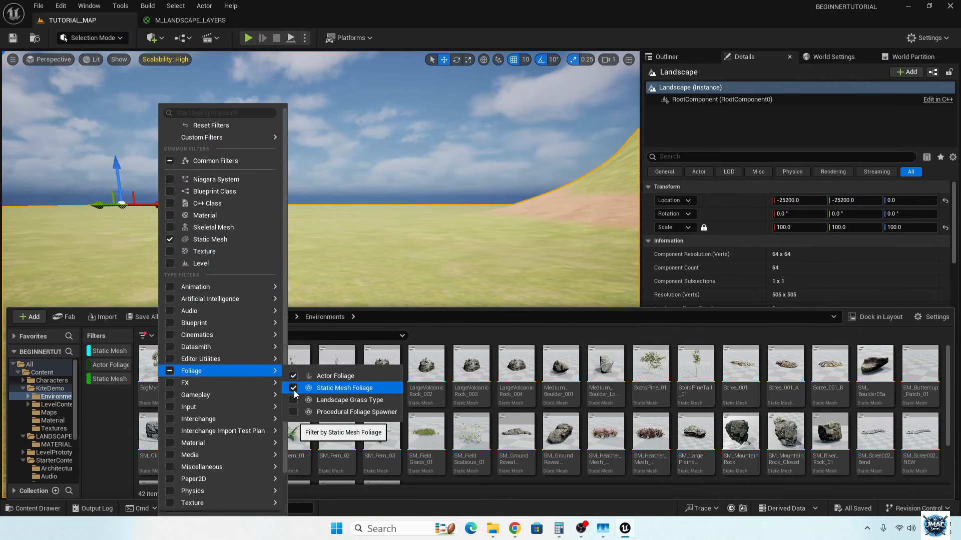
pyautogui.click(461, 331)
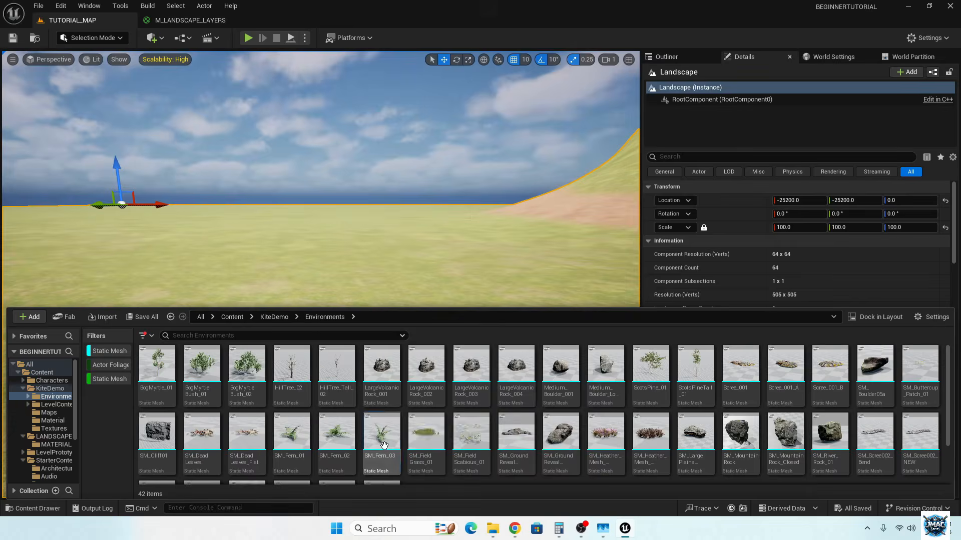
# Place the SM_Fern_03 mesh on the open grass and play-test from beside it, walking the character around the fern.
pyautogui.moveTo(384, 445); pyautogui.dragTo(373, 356)
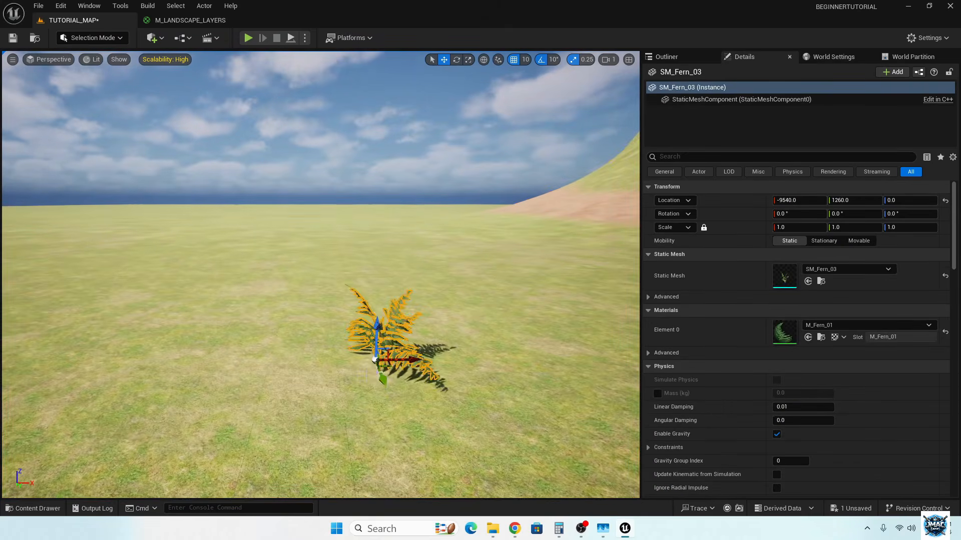
pyautogui.click(413, 358)
pyautogui.rightClick(380, 395)
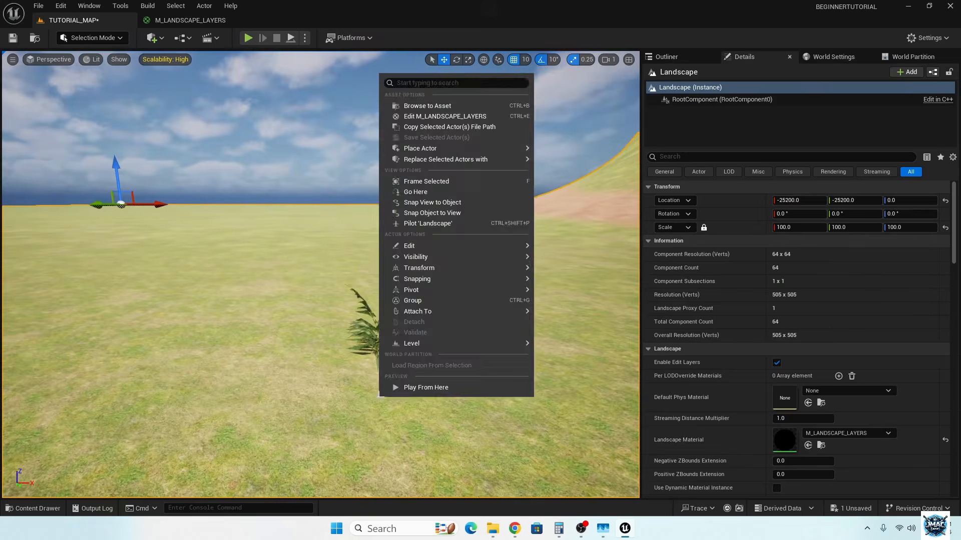
pyautogui.click(398, 389)
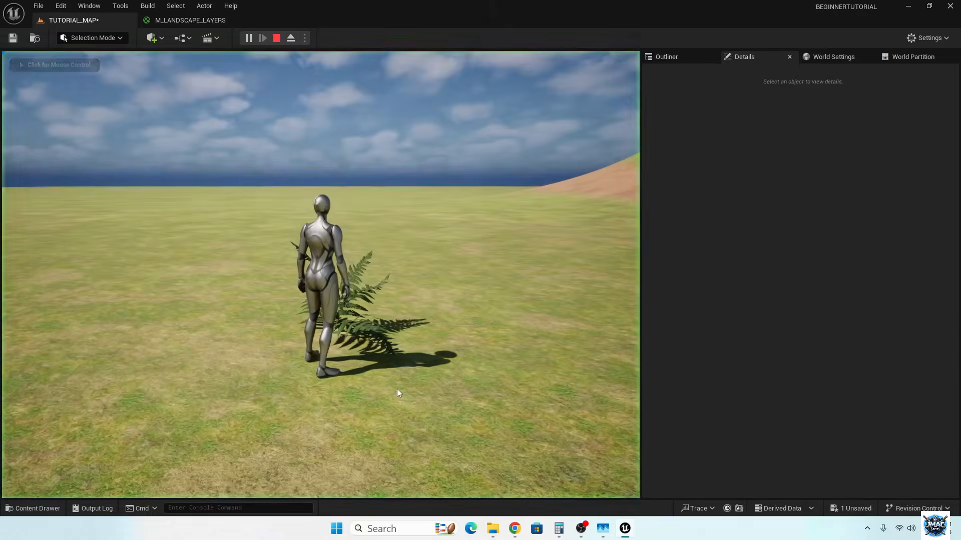
pyautogui.click(377, 349)
pyautogui.press('w')
pyautogui.press('a')
pyautogui.press('s')
pyautogui.press('d')
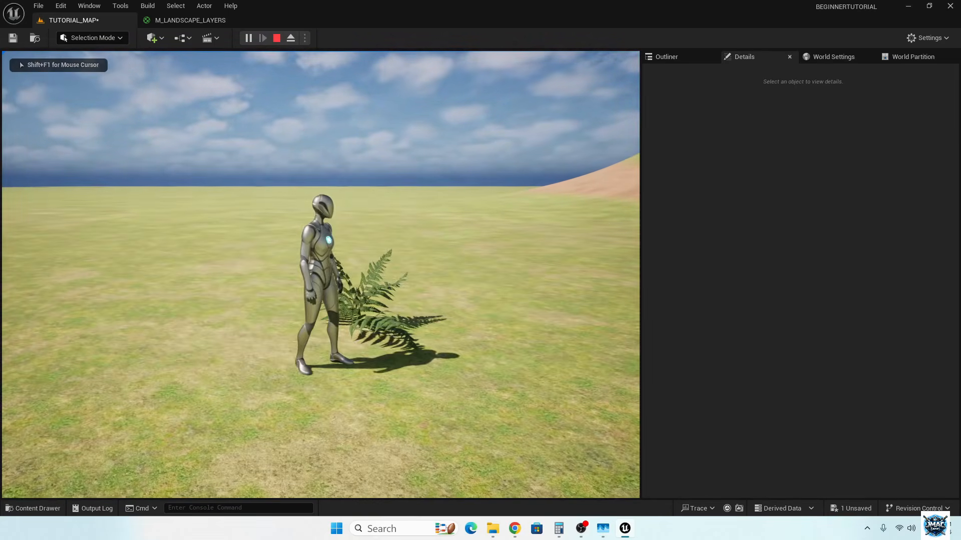
pyautogui.press('Escape')
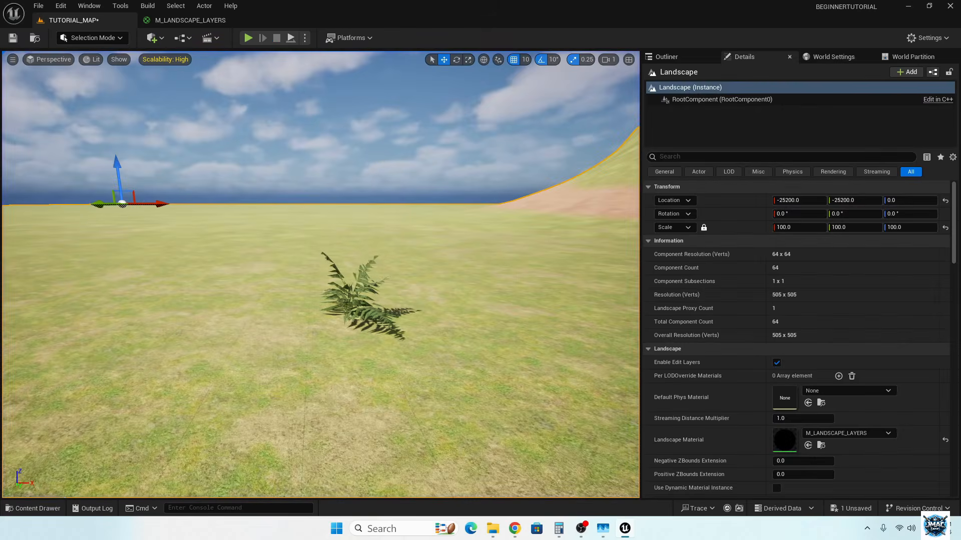
# Place SM_FieldGrass_01 and BogMyrtleBush_02 on the grass on either side of the fern.
pyautogui.click(51, 509)
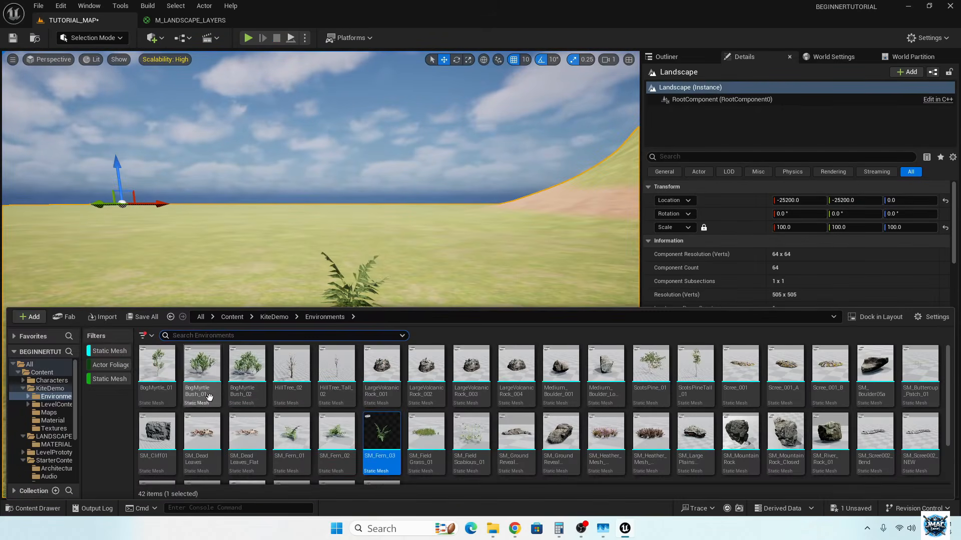
pyautogui.click(422, 436)
pyautogui.moveTo(422, 435); pyautogui.dragTo(456, 373)
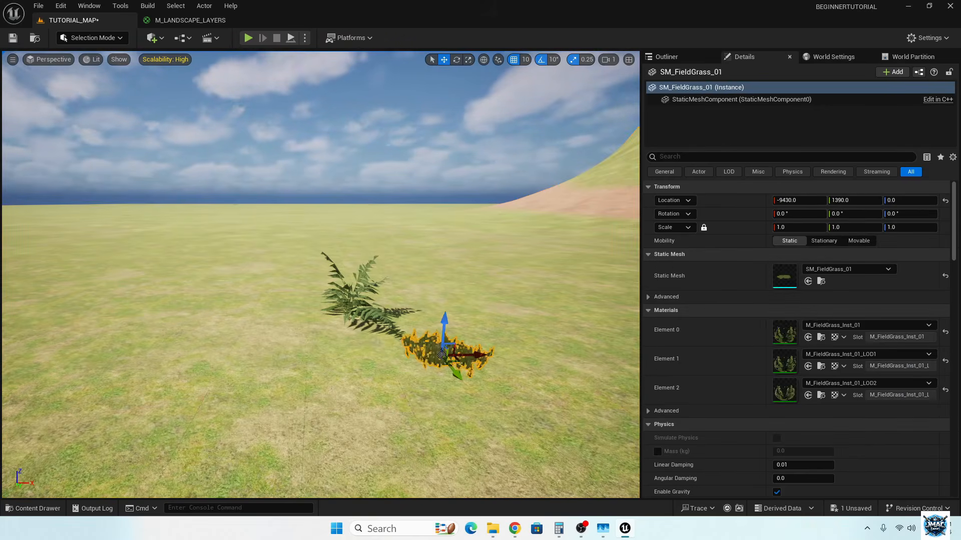
pyautogui.click(368, 361)
pyautogui.click(30, 506)
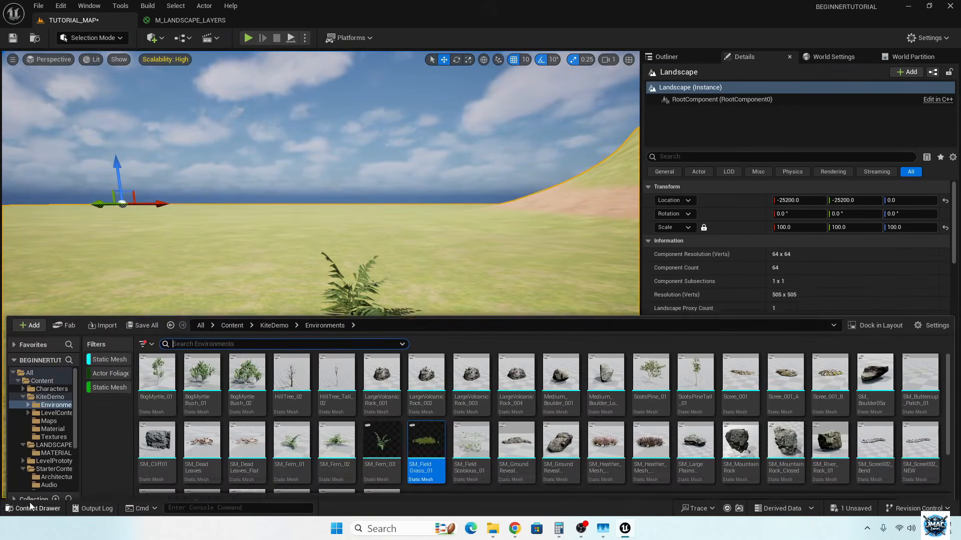
pyautogui.moveTo(236, 375); pyautogui.dragTo(237, 335)
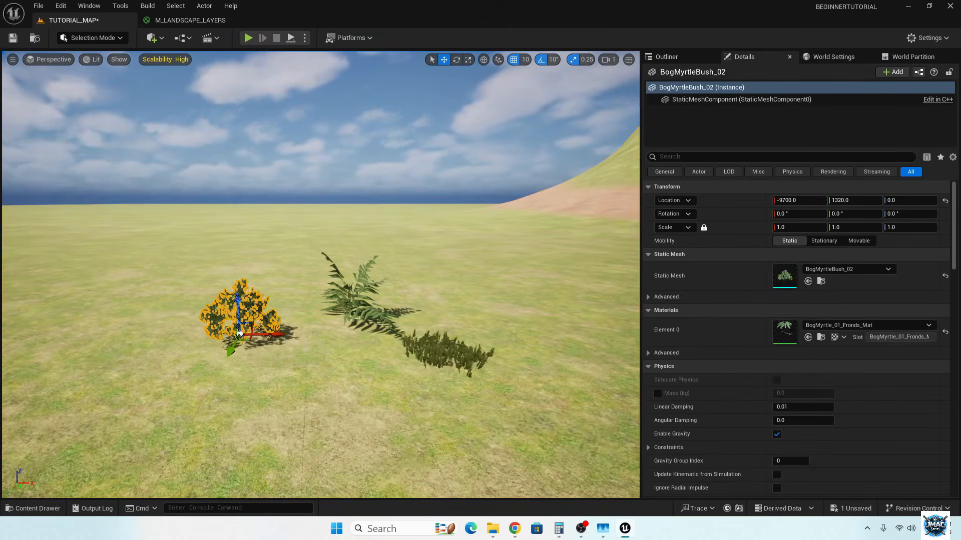
pyautogui.click(310, 363)
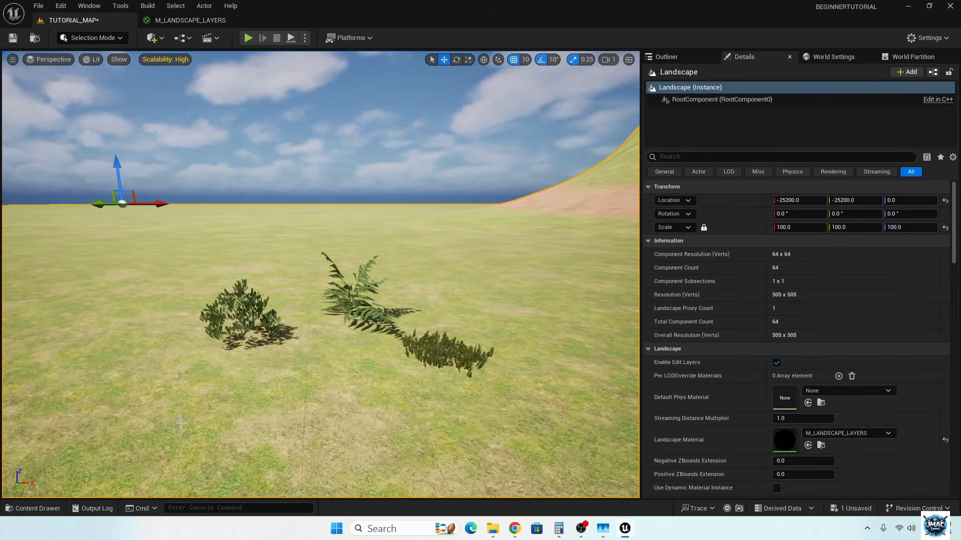
# Place the SM_Scree002a rock mesh on the grass beside the fern and field grass, at about X -9200, Y 1180.
pyautogui.click(33, 508)
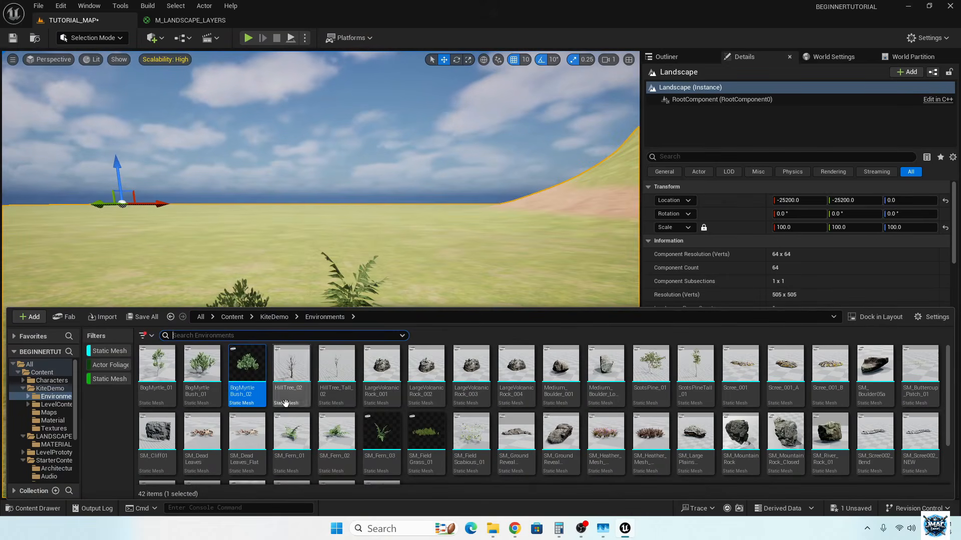
pyautogui.scroll(-2, 208, 426)
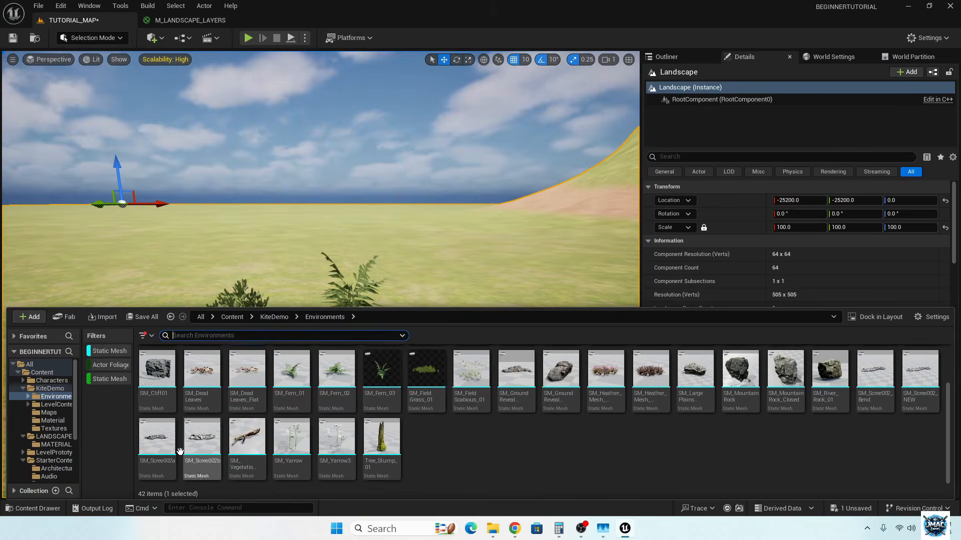
pyautogui.moveTo(153, 449); pyautogui.dragTo(520, 302)
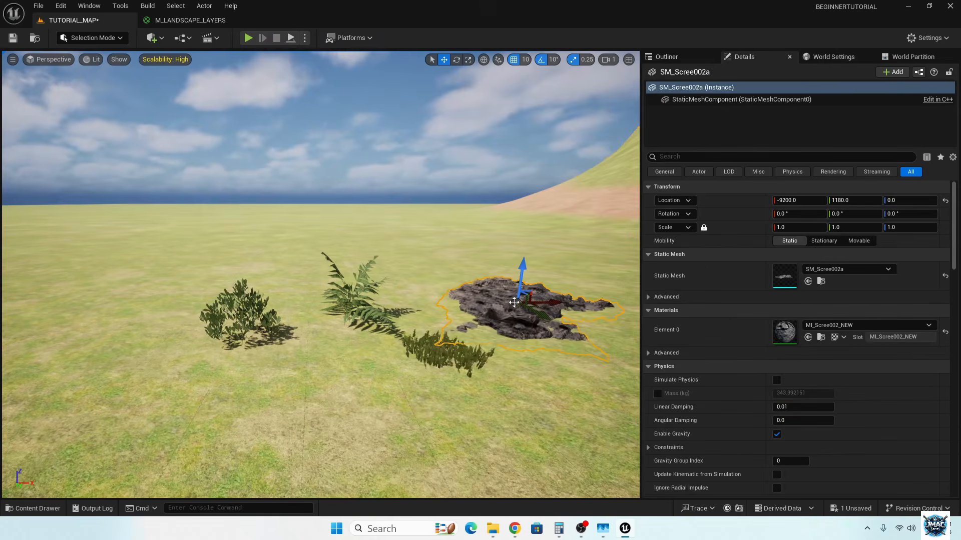
pyautogui.click(524, 360)
# Play-test the level from the grass near the scree rocks, running the character over and around them, and end the session.
pyautogui.scroll(5, 525, 360)
pyautogui.moveTo(525, 359); pyautogui.dragTo(372, 118, button='right')
pyautogui.press('w')
pyautogui.press('d')
pyautogui.press('s')
pyautogui.press('w')
pyautogui.click(383, 430)
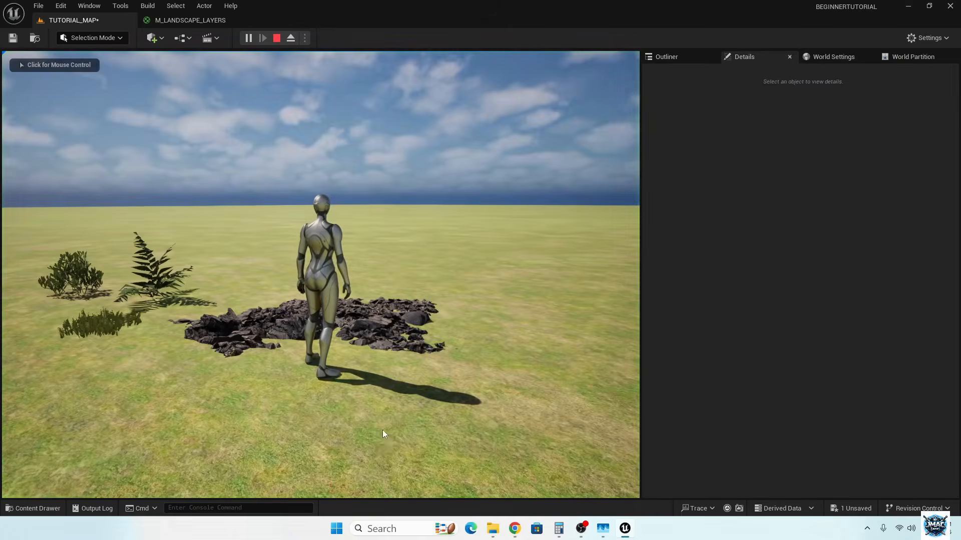
pyautogui.click(387, 433)
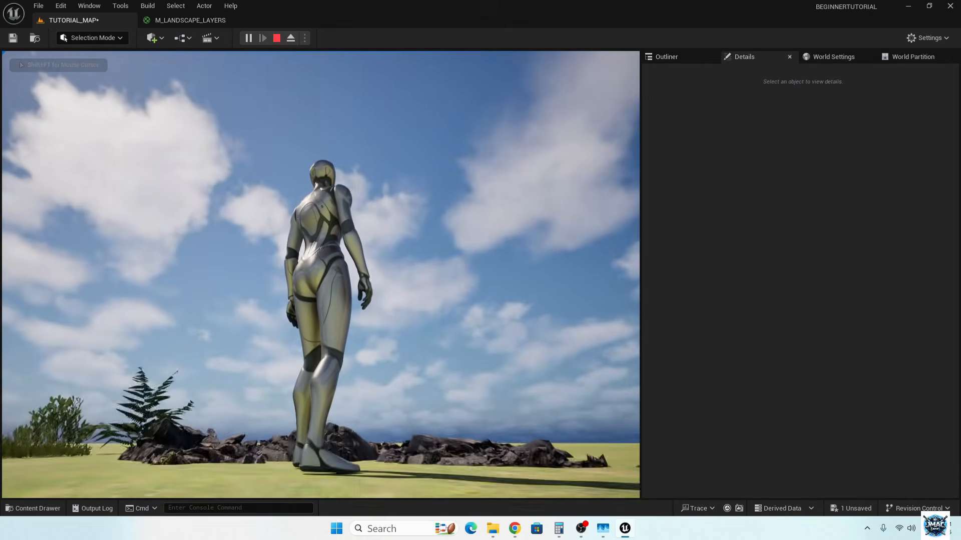
pyautogui.press('w')
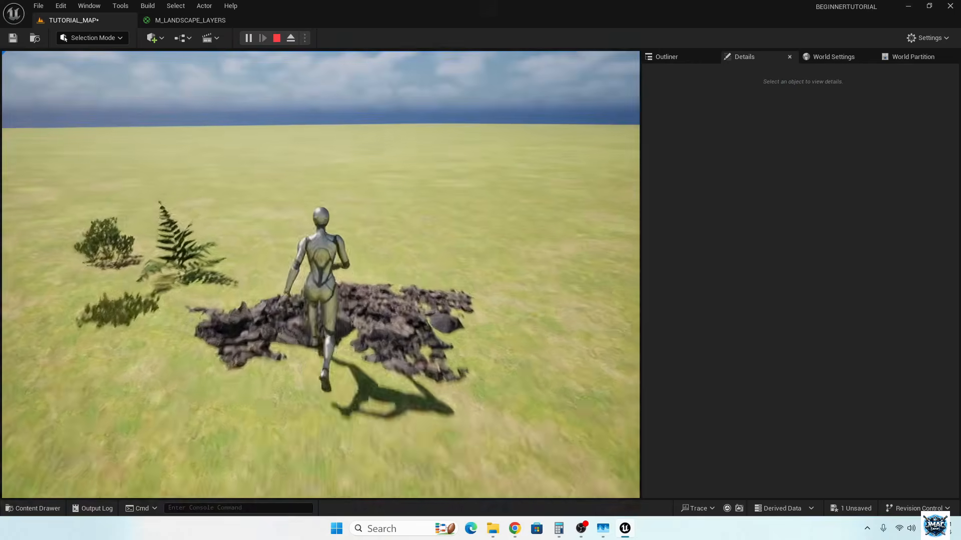
pyautogui.press('d')
pyautogui.press('s')
pyautogui.press('a')
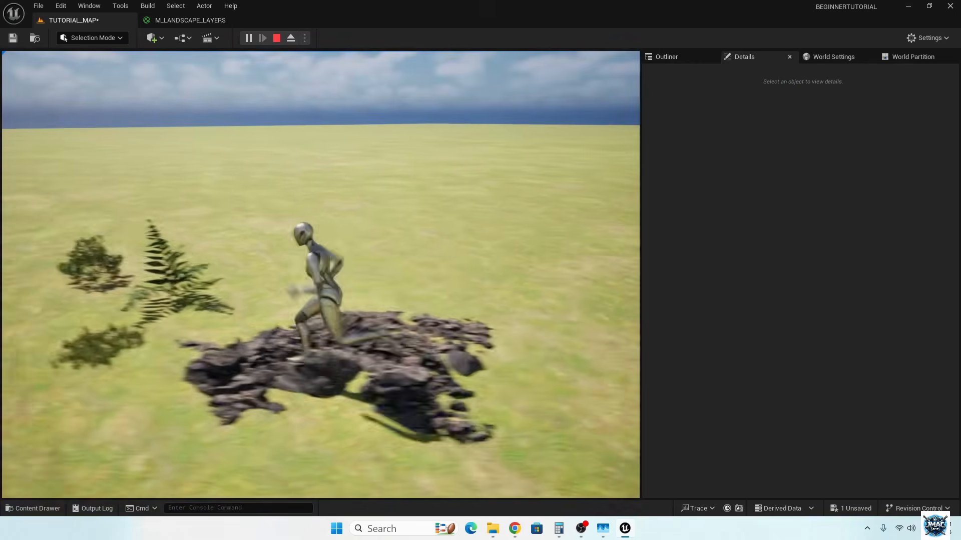
pyautogui.press('d')
pyautogui.press('w')
pyautogui.press('s')
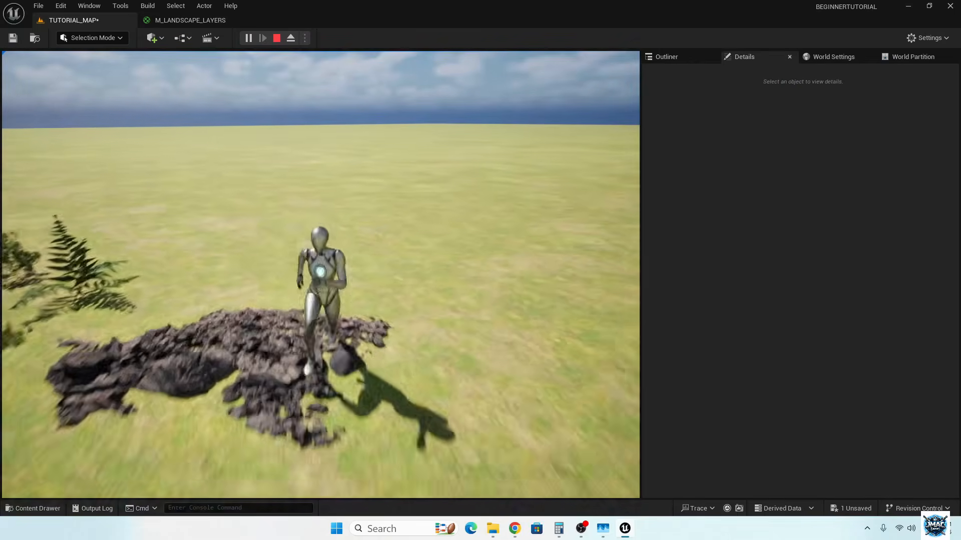
pyautogui.press('d')
pyautogui.press('Escape')
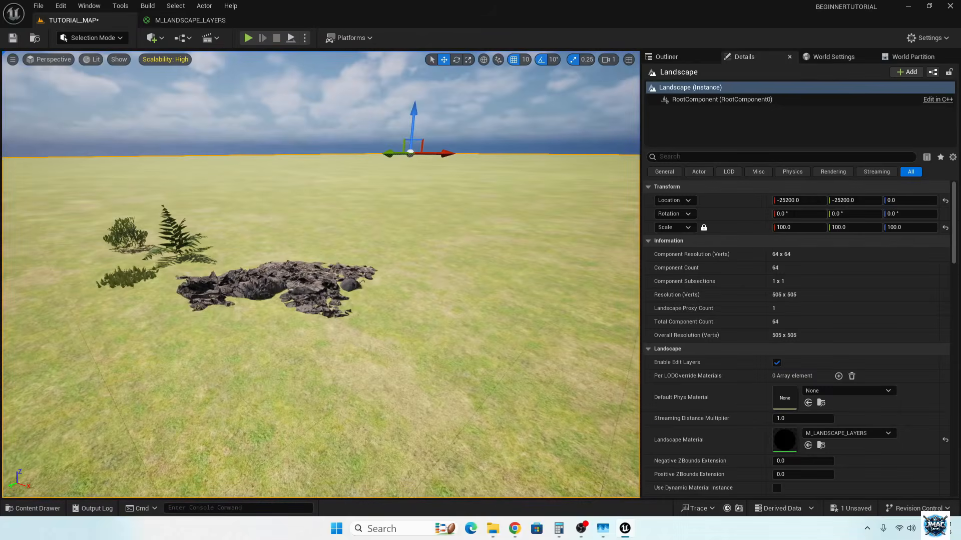
# Scale the SM_Scree002a rocks to 1.75 in X, 1.5 in Y and 2.75 in Z.
pyautogui.click(318, 287)
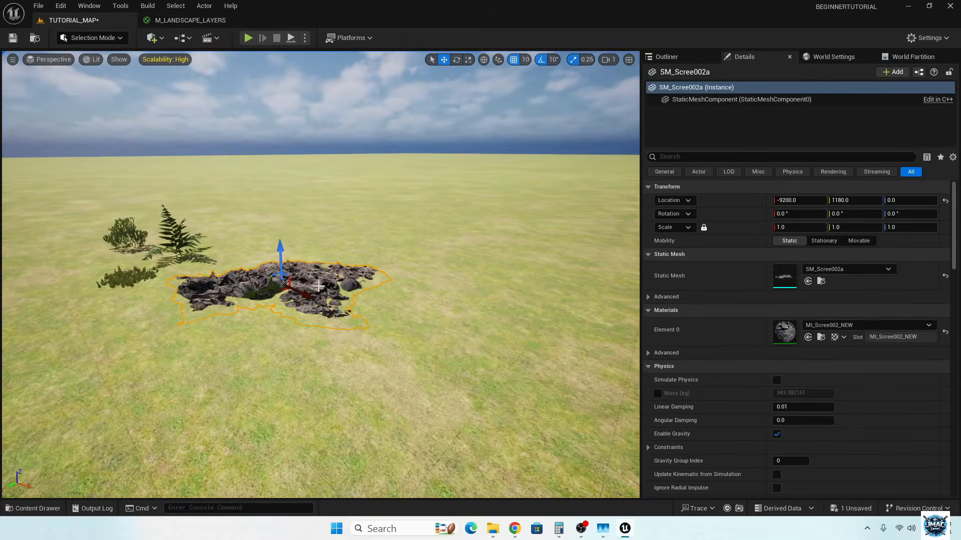
pyautogui.press('e')
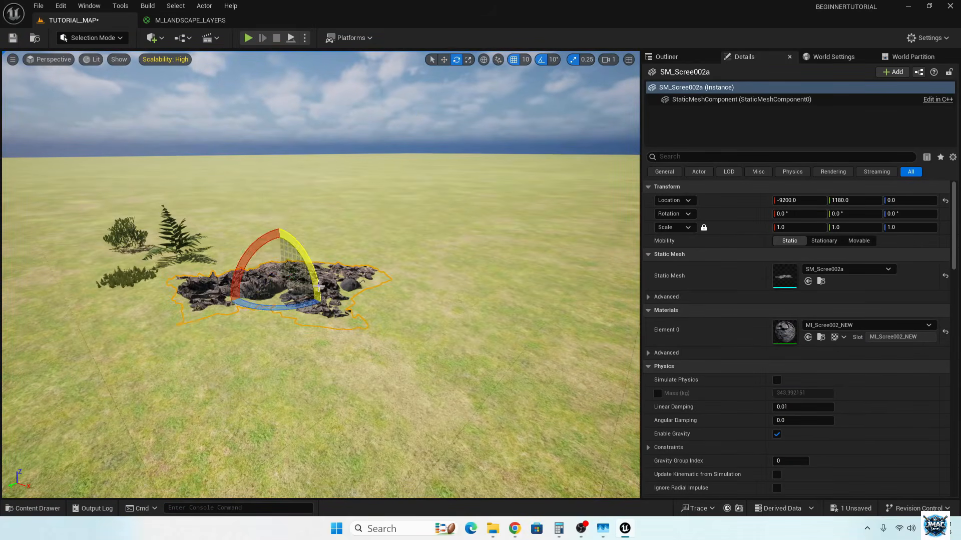
pyautogui.press('r')
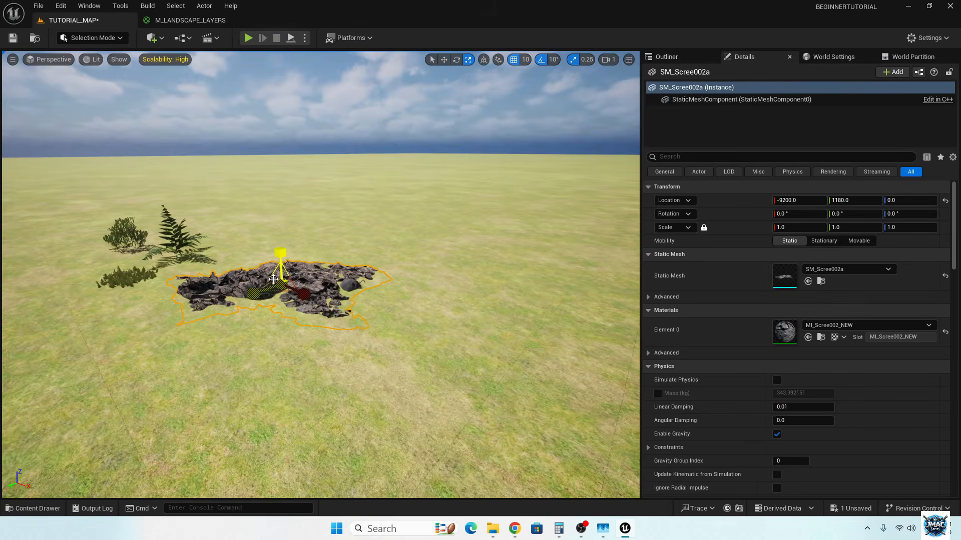
pyautogui.moveTo(281, 253); pyautogui.dragTo(281, 228)
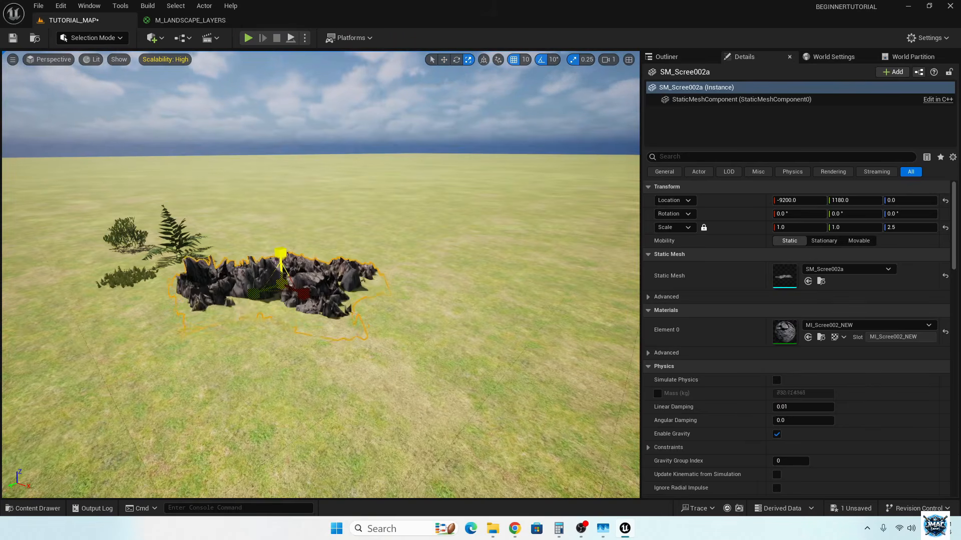
pyautogui.moveTo(305, 302); pyautogui.dragTo(336, 319)
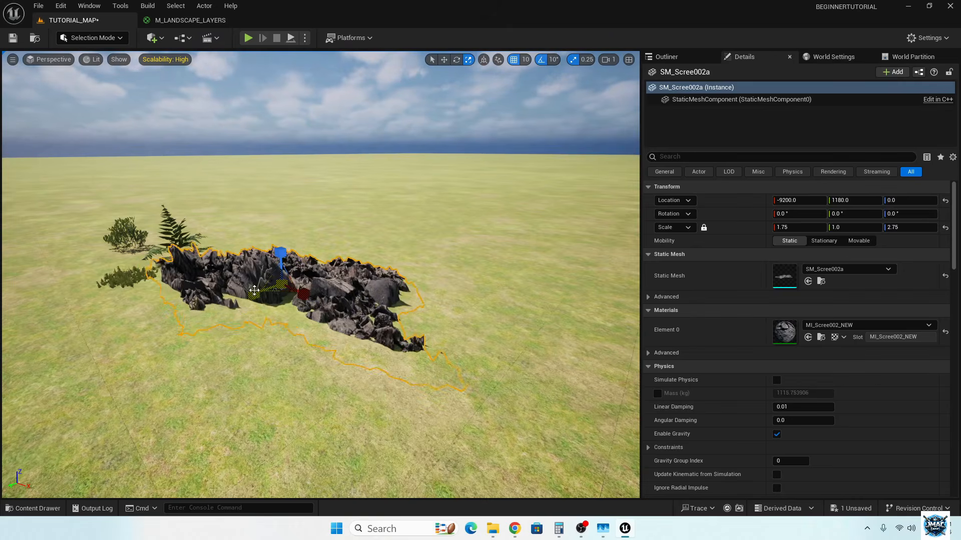
pyautogui.moveTo(252, 291); pyautogui.dragTo(235, 300)
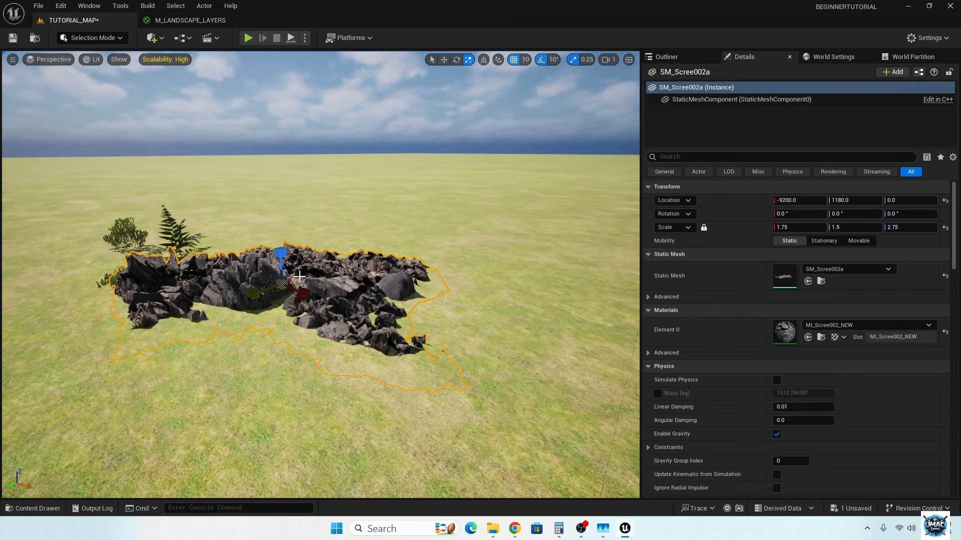
# Enlarge the SM_Scree002a rocks proportionally to a scale of about 3.02 in X, 2.59 in Y and 4.75 in Z.
pyautogui.moveTo(281, 284); pyautogui.dragTo(289, 203)
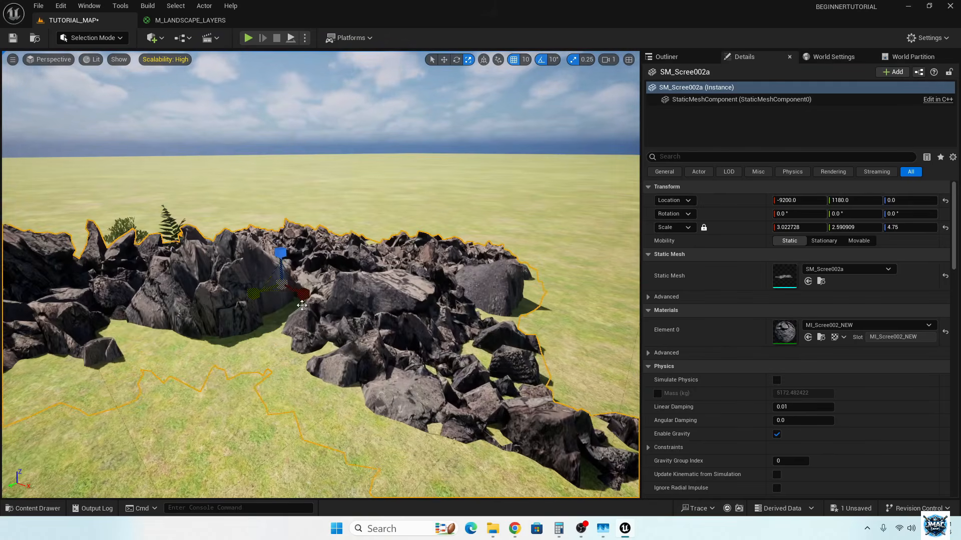
# Play-test the level from the grass in front of the enlarged rocks, running the character against and over them, and end the session.
pyautogui.click(278, 378)
pyautogui.rightClick(232, 400)
pyautogui.click(271, 389)
pyautogui.press('w')
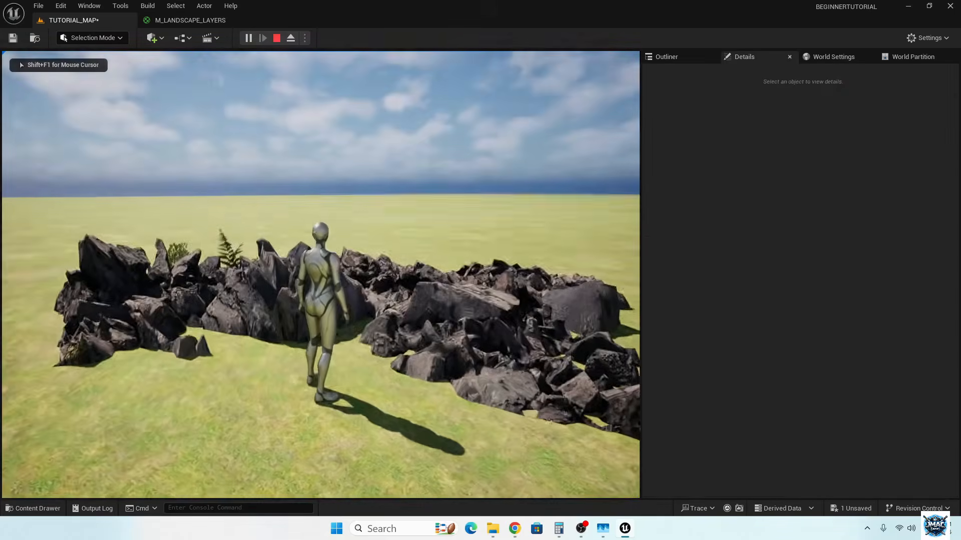
pyautogui.press('s')
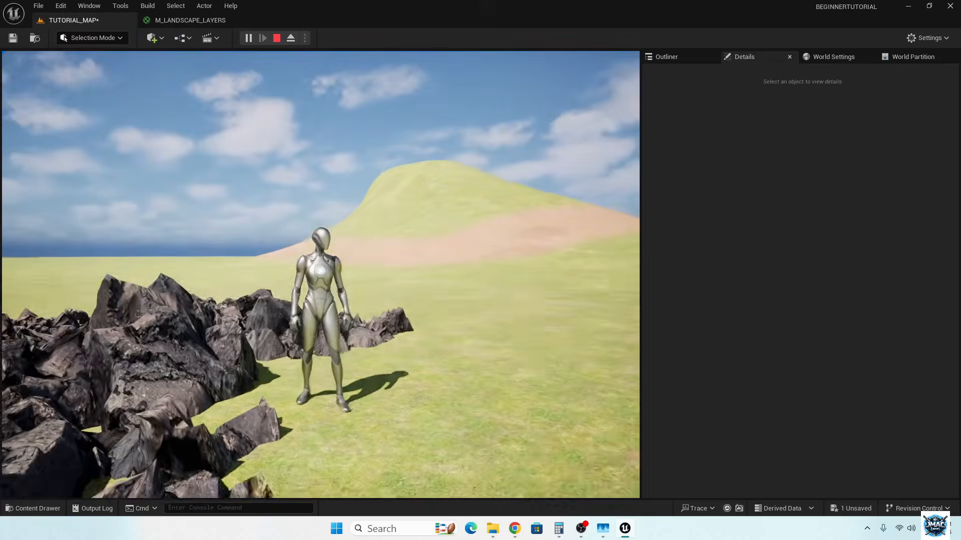
pyautogui.press('w')
pyautogui.press('s')
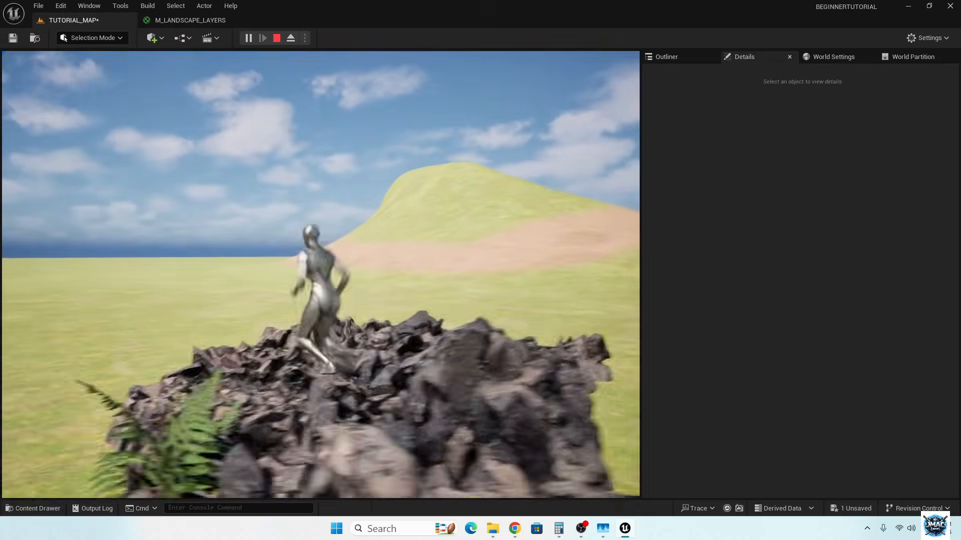
pyautogui.press('d')
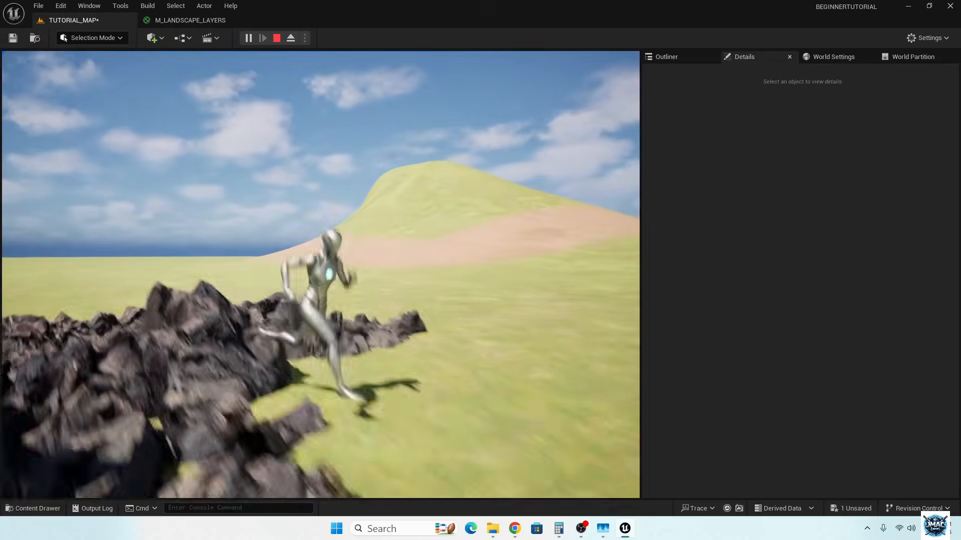
pyautogui.press('w')
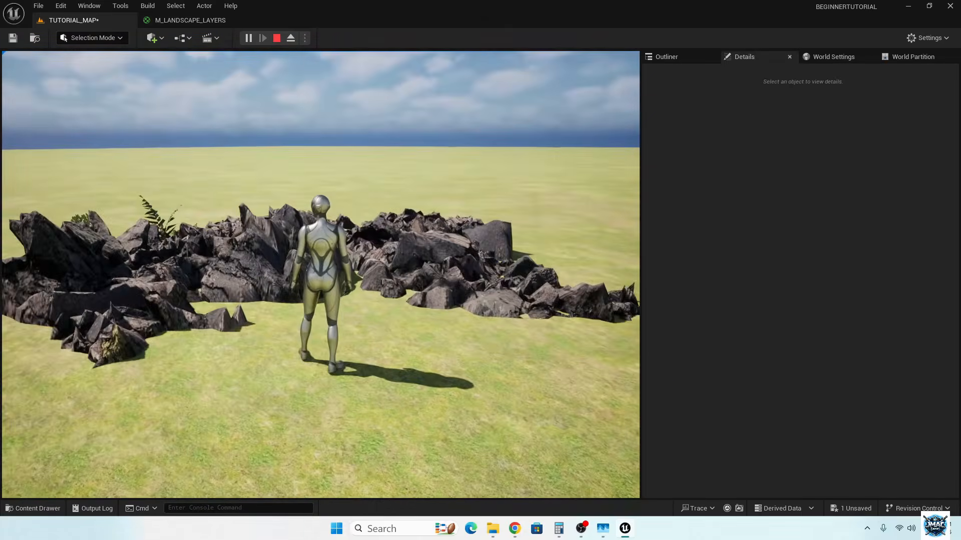
pyautogui.press('Escape')
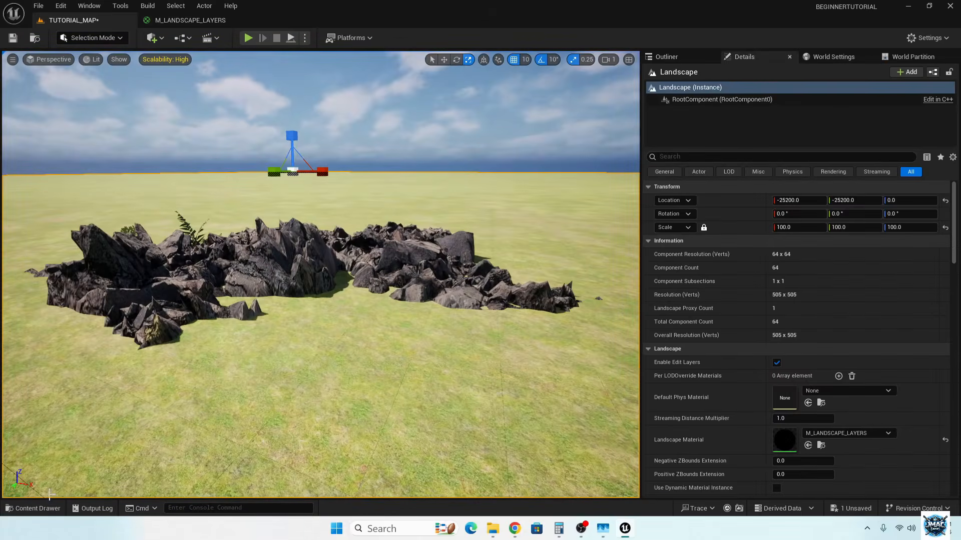
# Open the SM_Scree002a static mesh for editing and bring the whole rock formation into view.
pyautogui.click(31, 508)
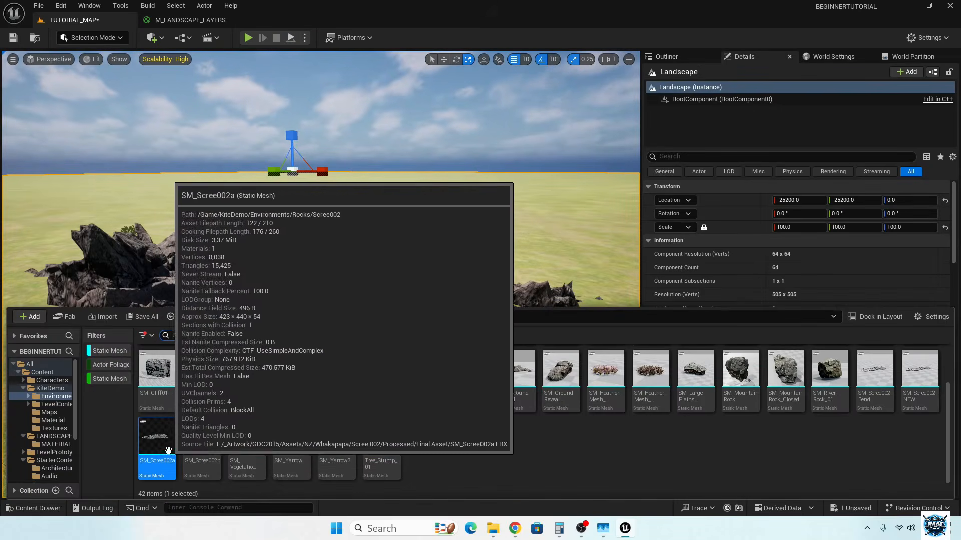
pyautogui.doubleClick(162, 447)
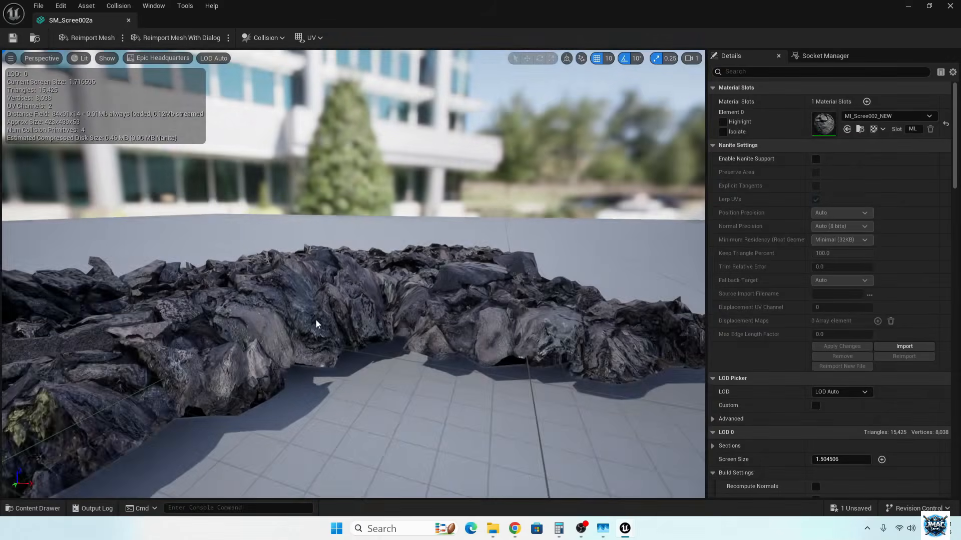
pyautogui.moveTo(316, 320)
pyautogui.mouseDown()
pyautogui.moveTo(275, 341)
pyautogui.moveTo(317, 319)
pyautogui.mouseUp()
pyautogui.scroll(-5, 317, 319)
pyautogui.scroll(3, 317, 319)
pyautogui.moveTo(317, 319)
pyautogui.mouseDown(button='right')
pyautogui.moveTo(340, 323)
pyautogui.moveTo(331, 318)
pyautogui.mouseUp(button='right')
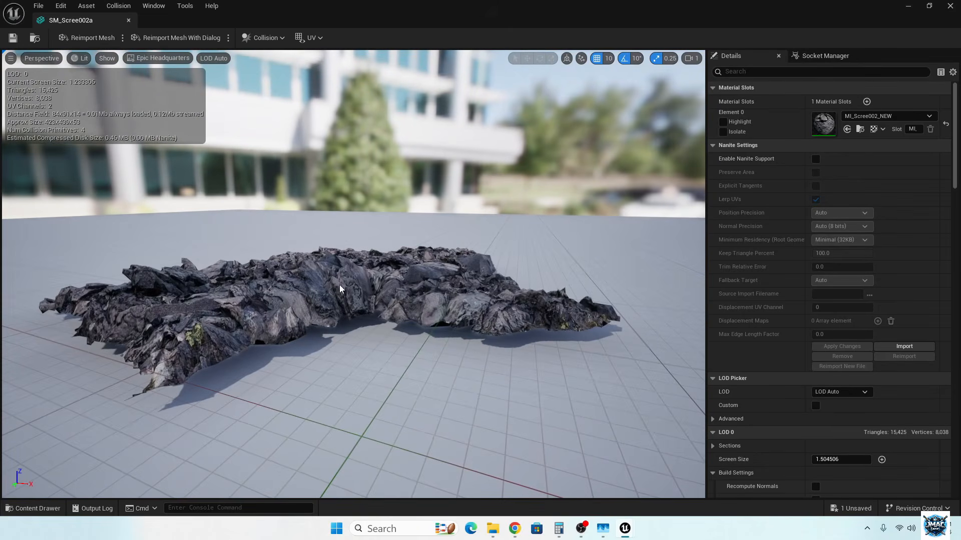
pyautogui.moveTo(310, 287); pyautogui.dragTo(289, 277, button='right')
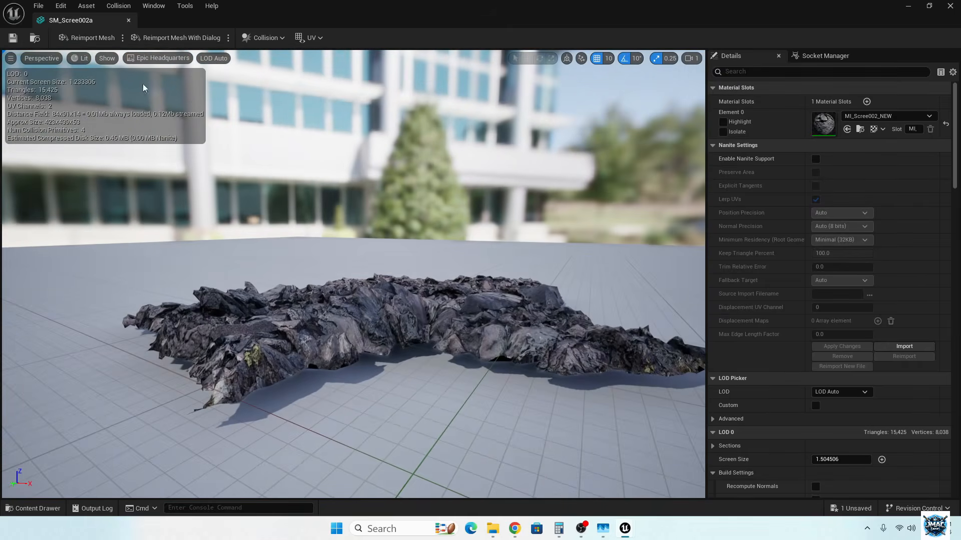
# Compare the rock mesh's simple and complex collision displays, leaving only Simple Collision shown.
pyautogui.click(112, 61)
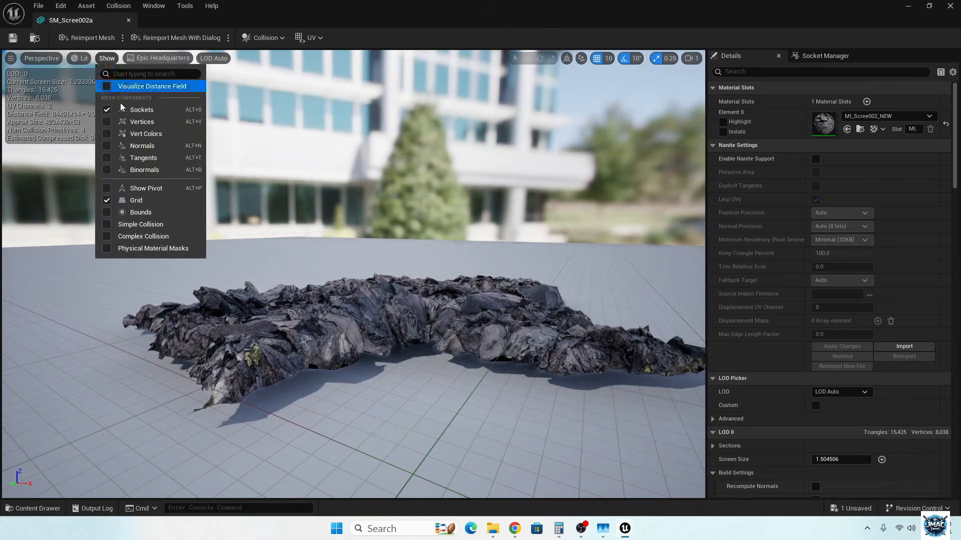
pyautogui.click(109, 224)
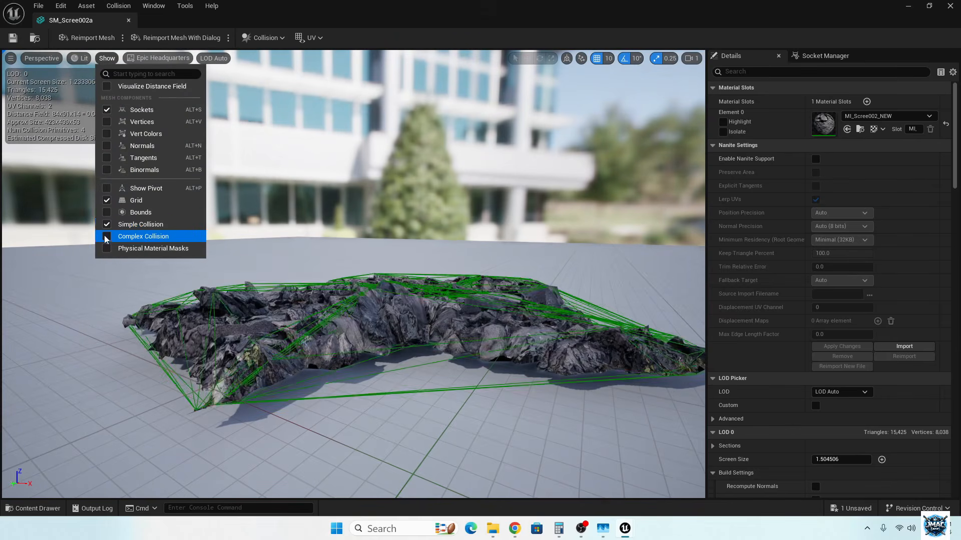
pyautogui.click(104, 237)
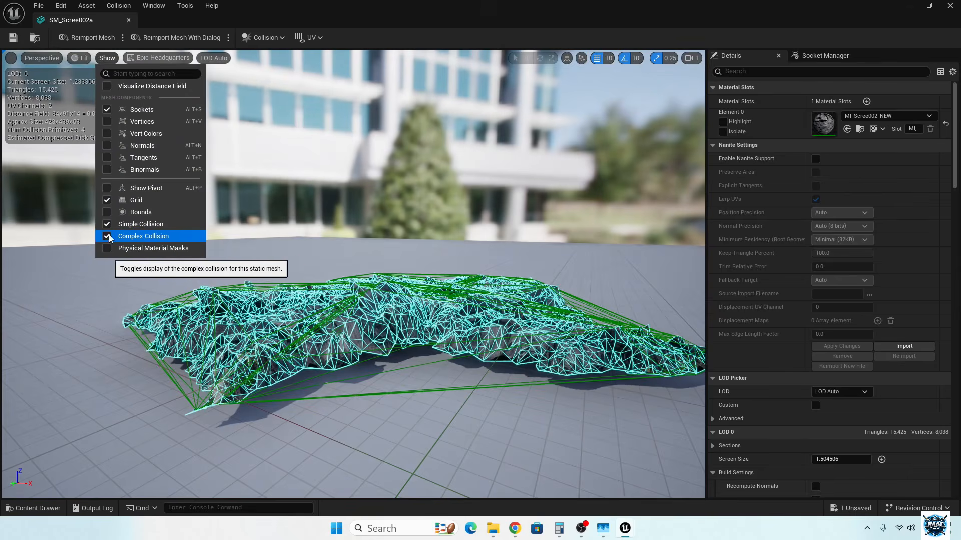
pyautogui.click(106, 225)
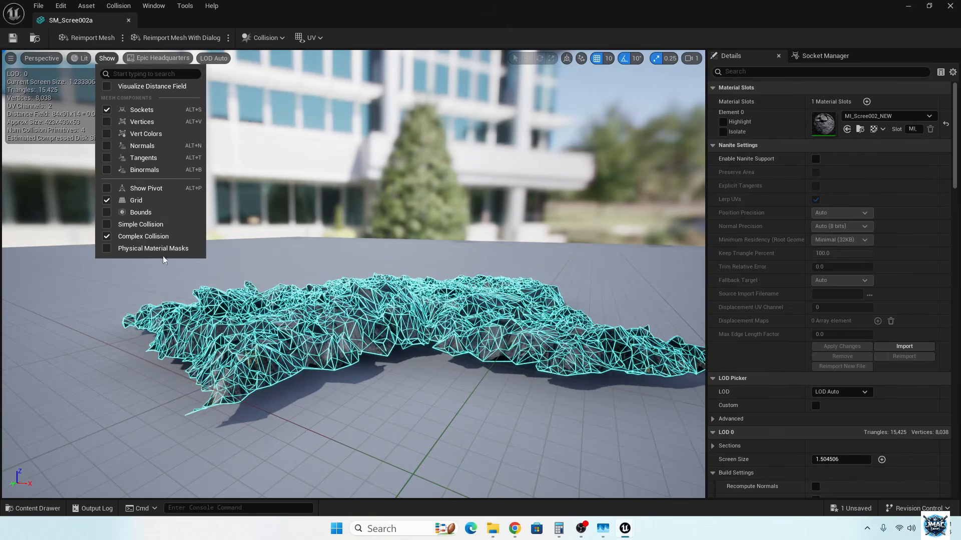
pyautogui.click(106, 236)
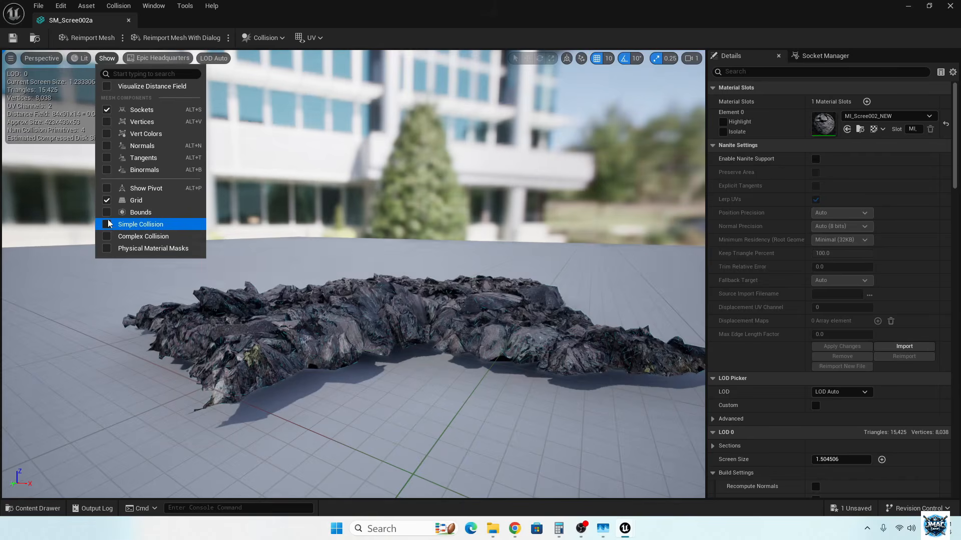
pyautogui.click(107, 224)
pyautogui.click(342, 389)
pyautogui.moveTo(341, 389); pyautogui.dragTo(297, 396, button='right')
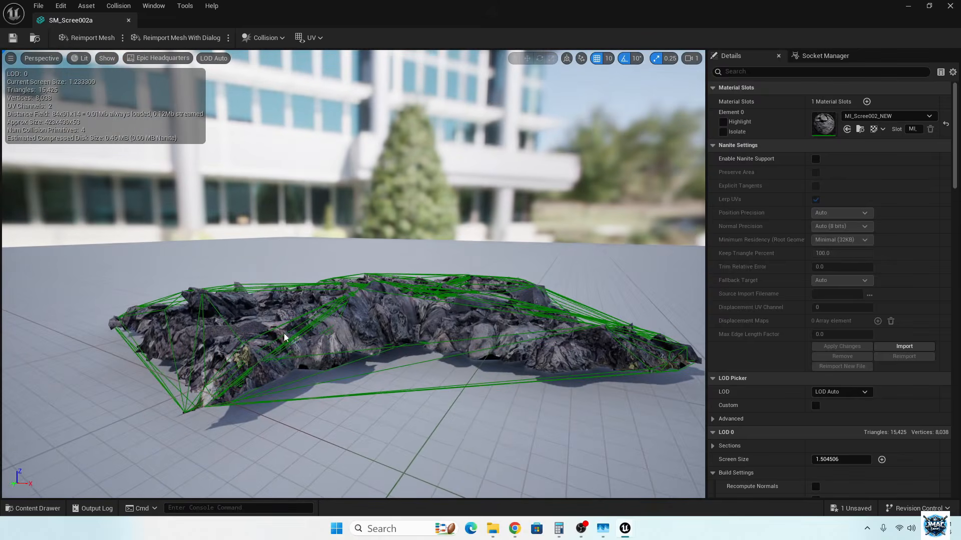
# Delete all four simple collision hulls from the SM_Scree002a mesh.
pyautogui.click(299, 332)
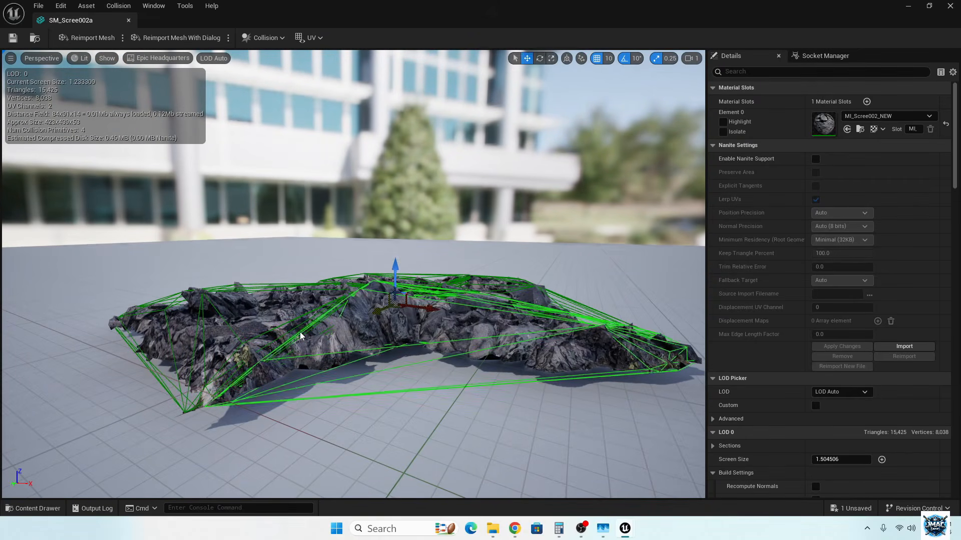
pyautogui.press('Delete')
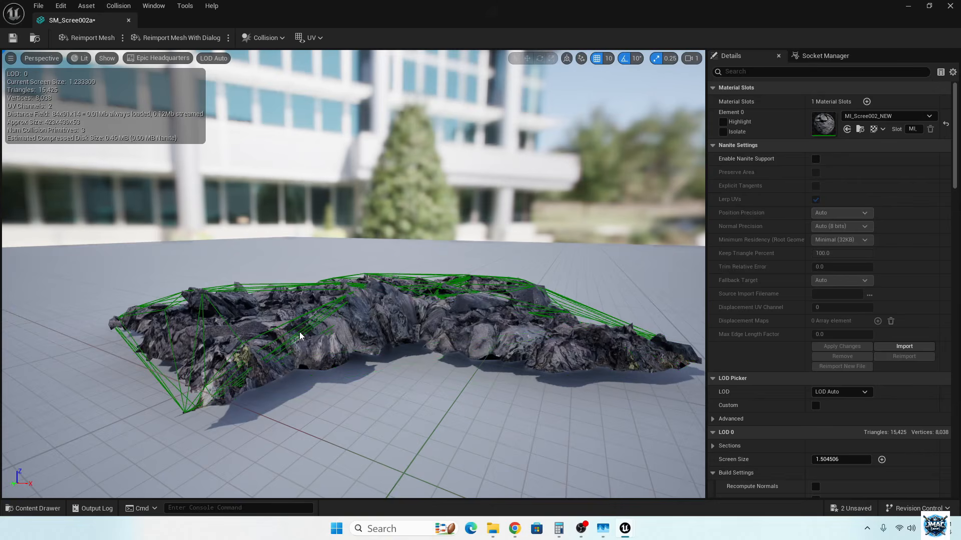
pyautogui.click(299, 332)
pyautogui.press('Delete')
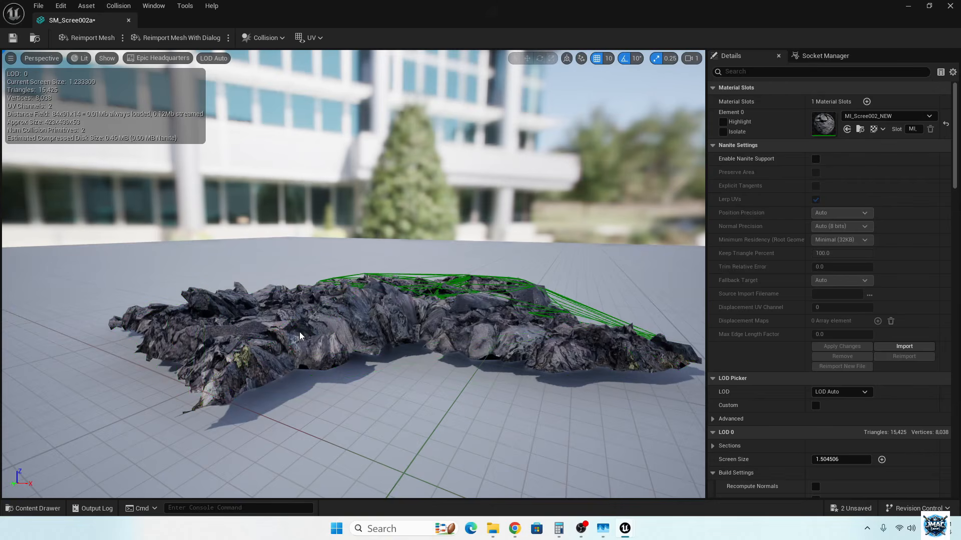
pyautogui.click(428, 284)
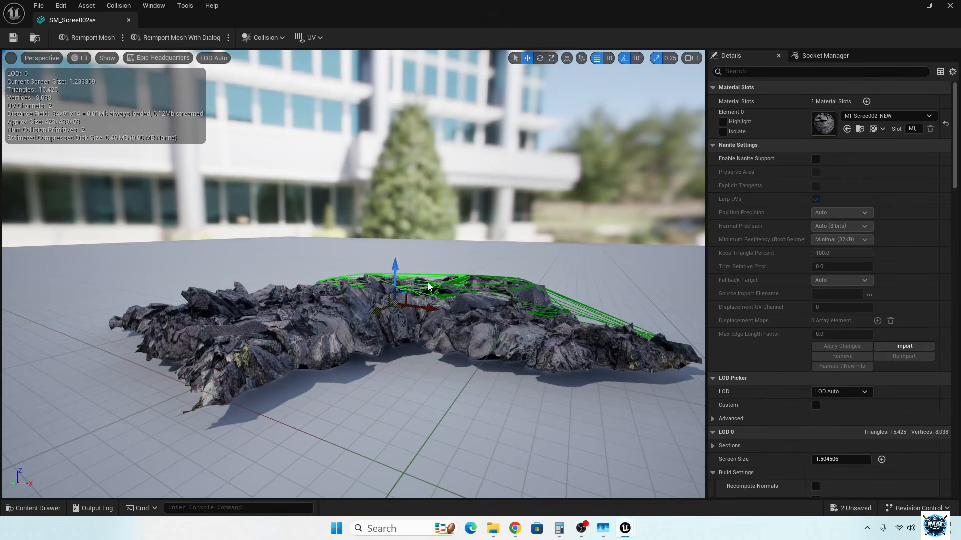
pyautogui.press('Delete')
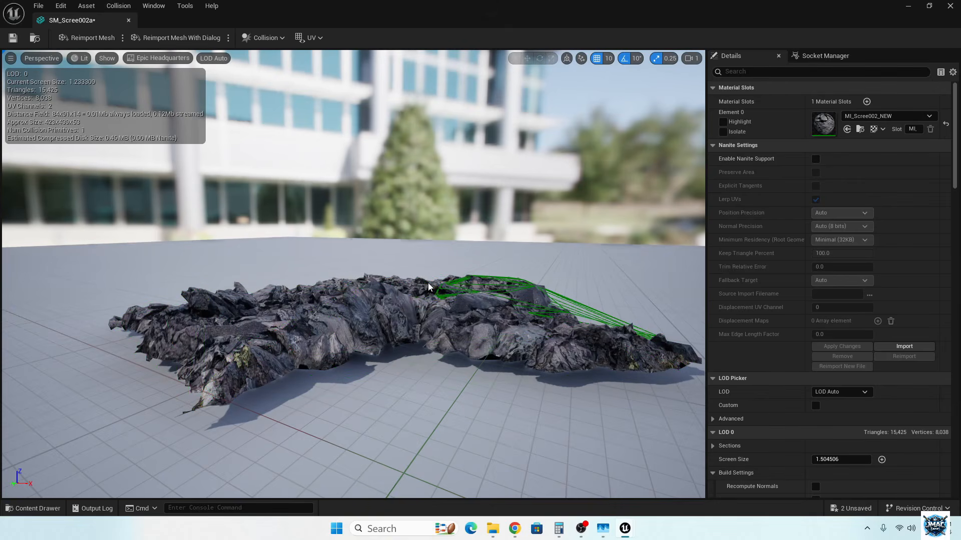
pyautogui.click(470, 291)
pyautogui.press('Delete')
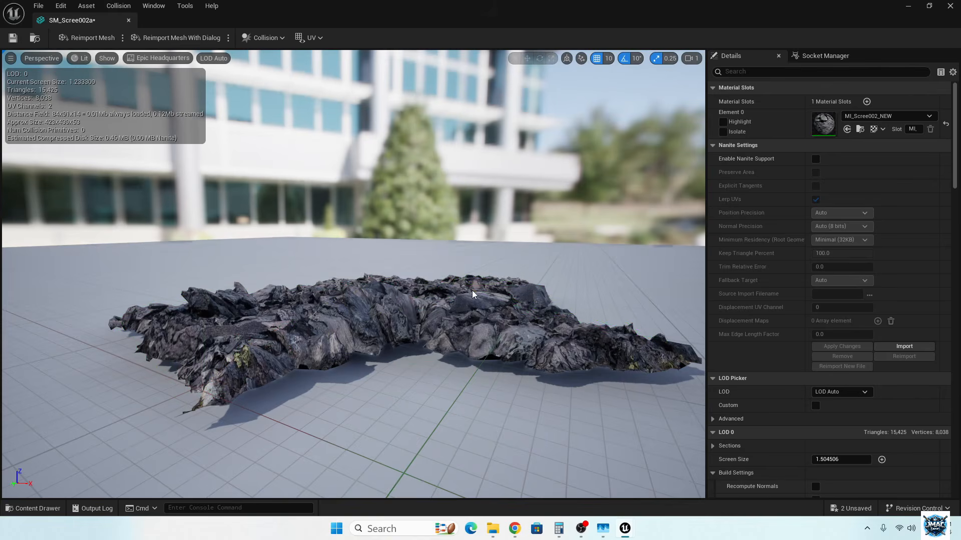
# Turn off the Simple Collision display, turn on Complex Collision and inspect its wireframe over the rocks.
pyautogui.click(108, 58)
pyautogui.click(108, 227)
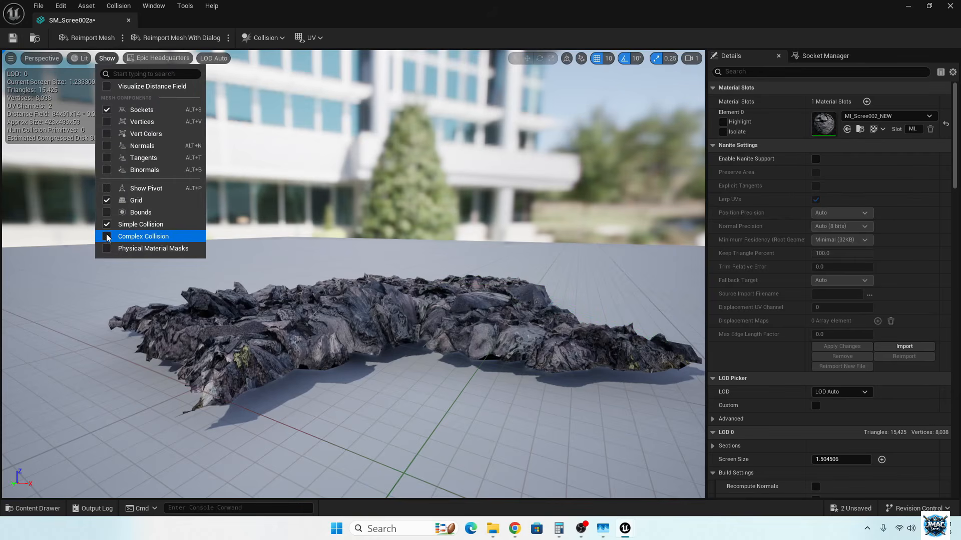
pyautogui.click(107, 236)
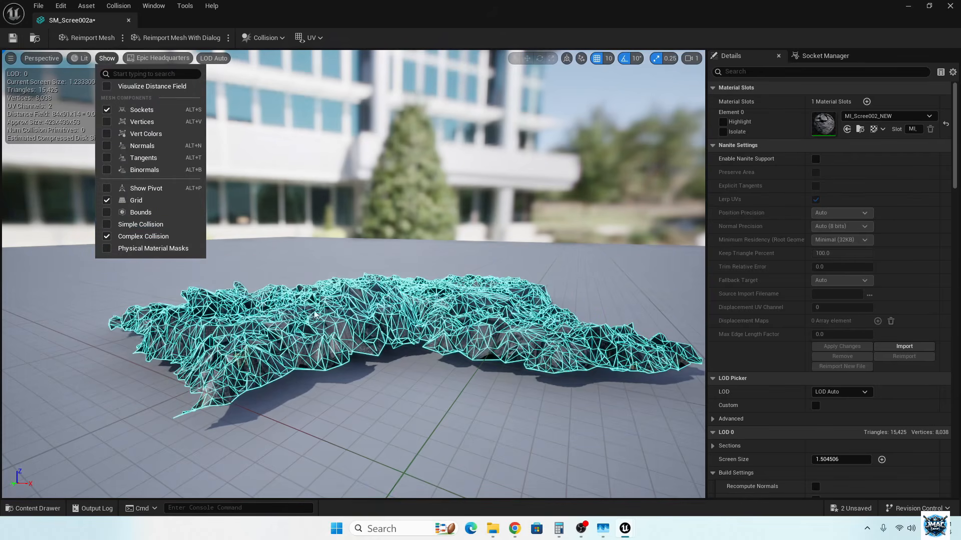
pyautogui.moveTo(313, 312); pyautogui.dragTo(327, 320, button='right')
pyautogui.moveTo(450, 280); pyautogui.dragTo(441, 285, button='right')
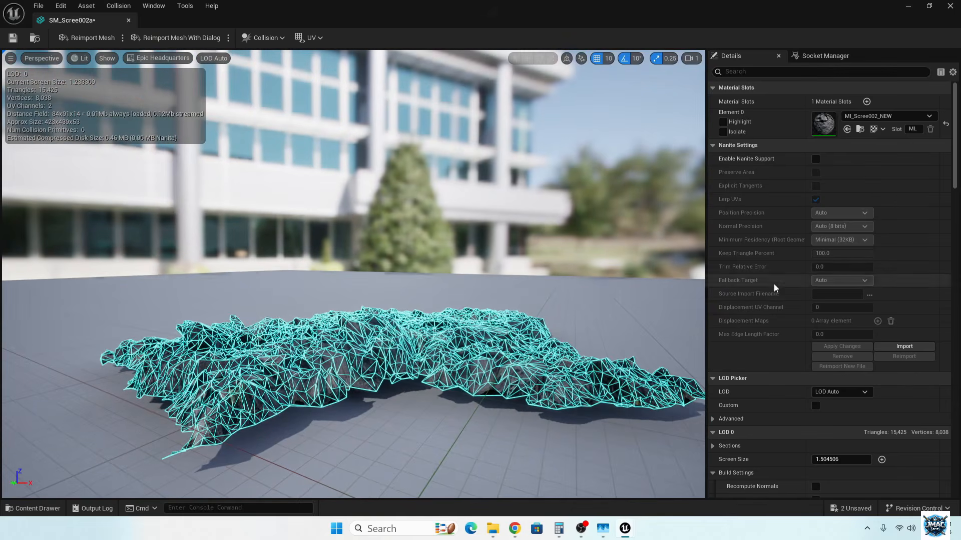
# Set the mesh's Collision Complexity to Use Complex Collision As Simple, then save the mesh and close its editor.
pyautogui.scroll(-2, 774, 284)
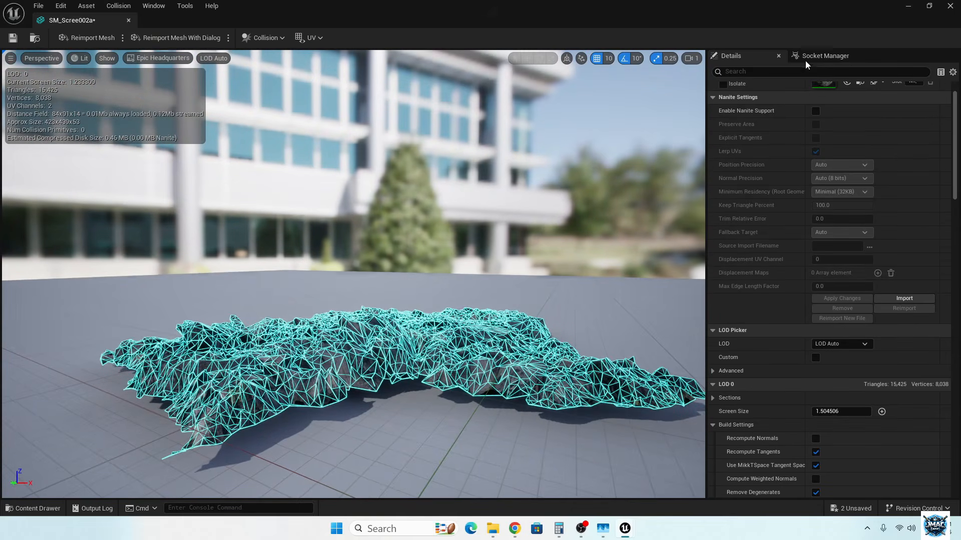
pyautogui.scroll(-8, 777, 265)
pyautogui.scroll(-13, 776, 263)
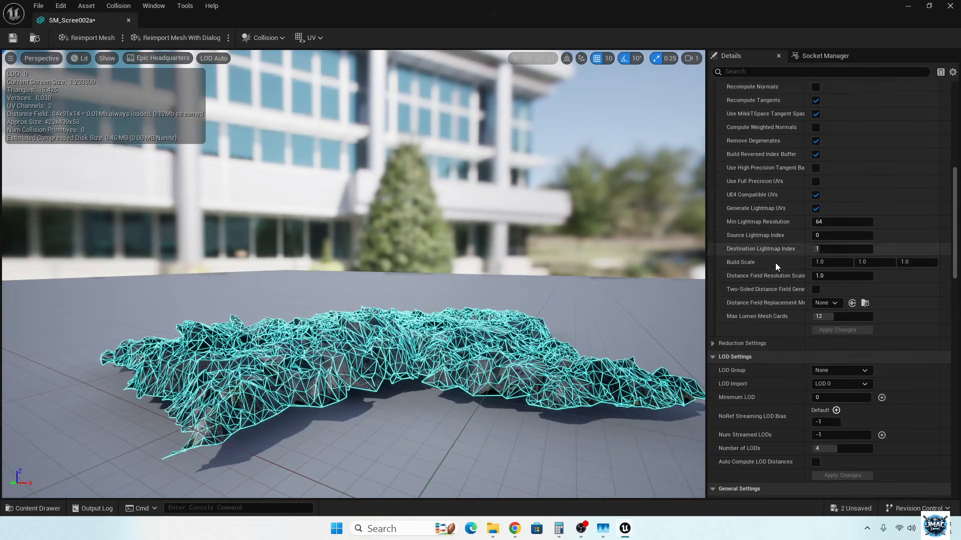
pyautogui.scroll(-7, 776, 263)
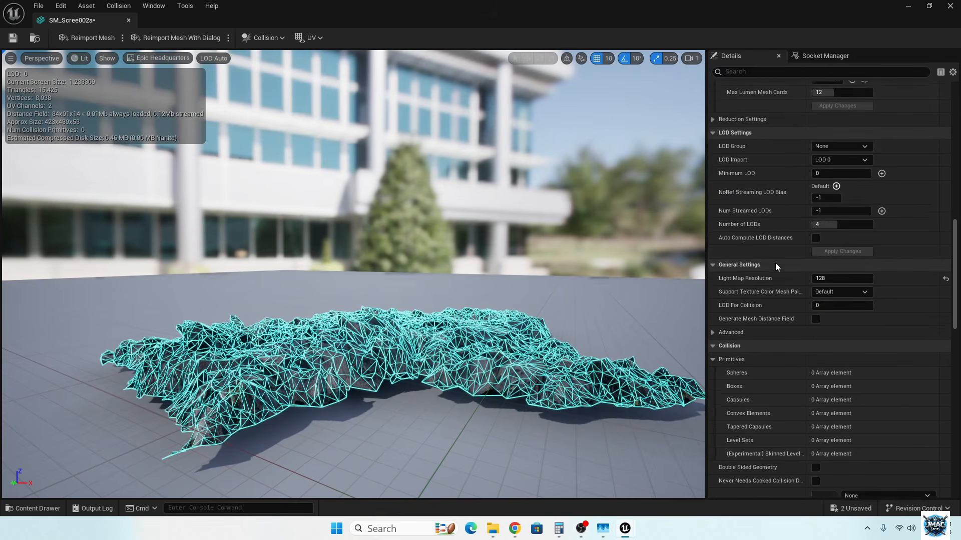
pyautogui.scroll(-5, 775, 263)
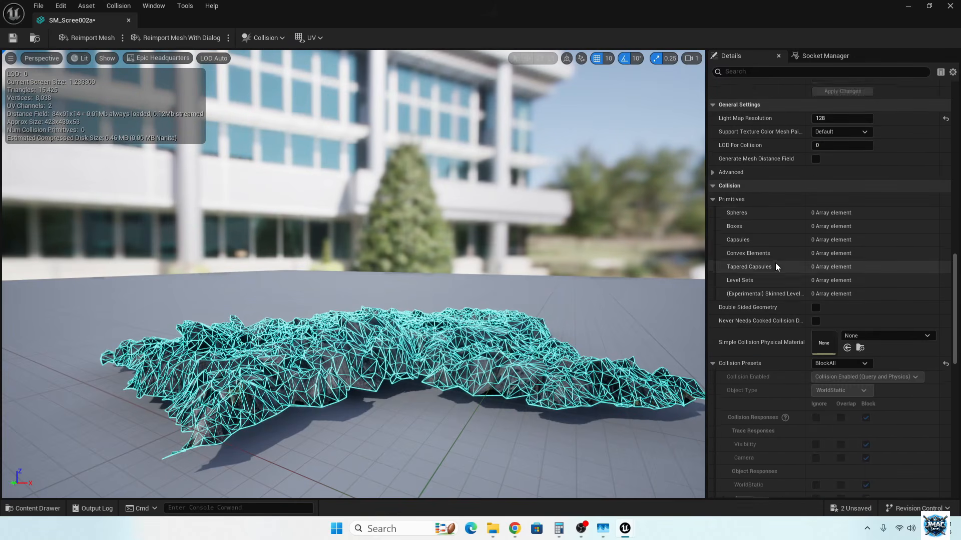
pyautogui.scroll(-6, 774, 284)
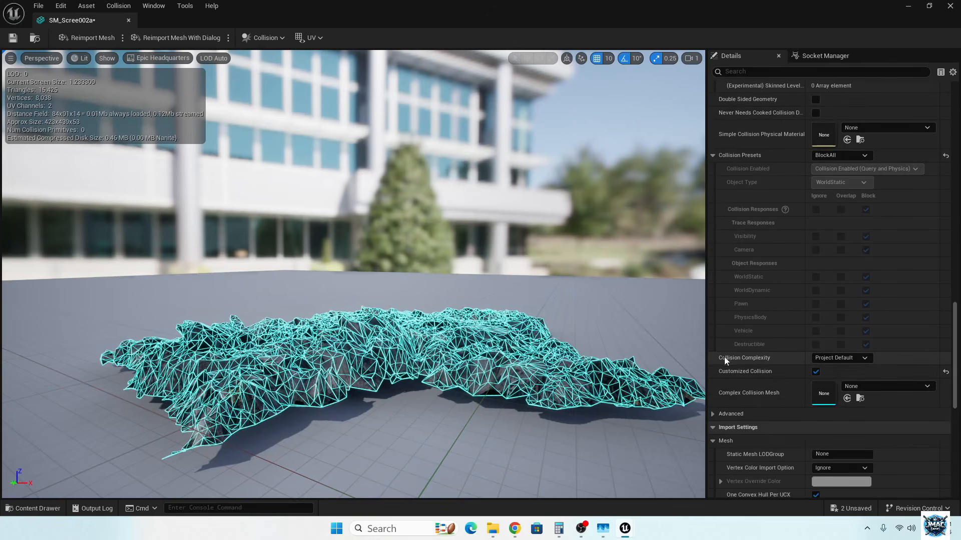
pyautogui.click(854, 359)
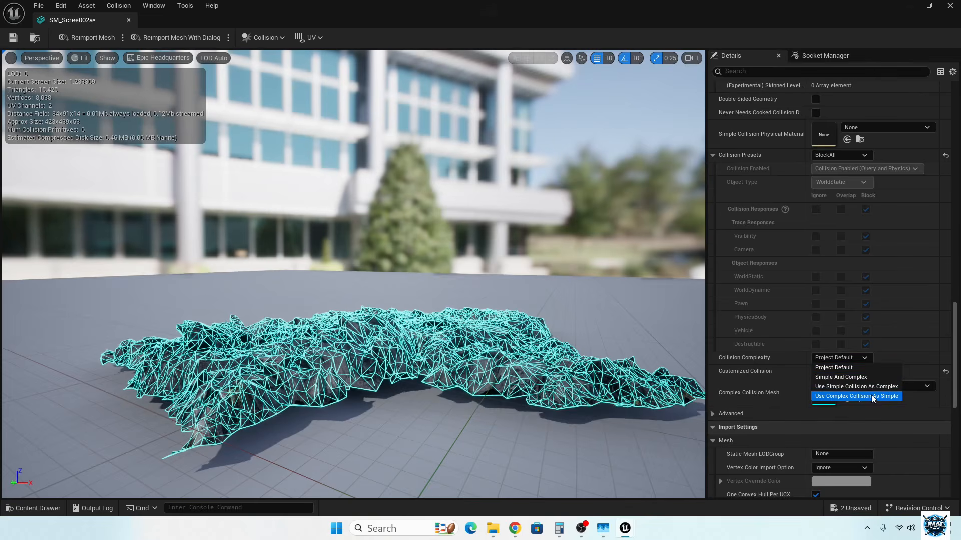
pyautogui.click(872, 396)
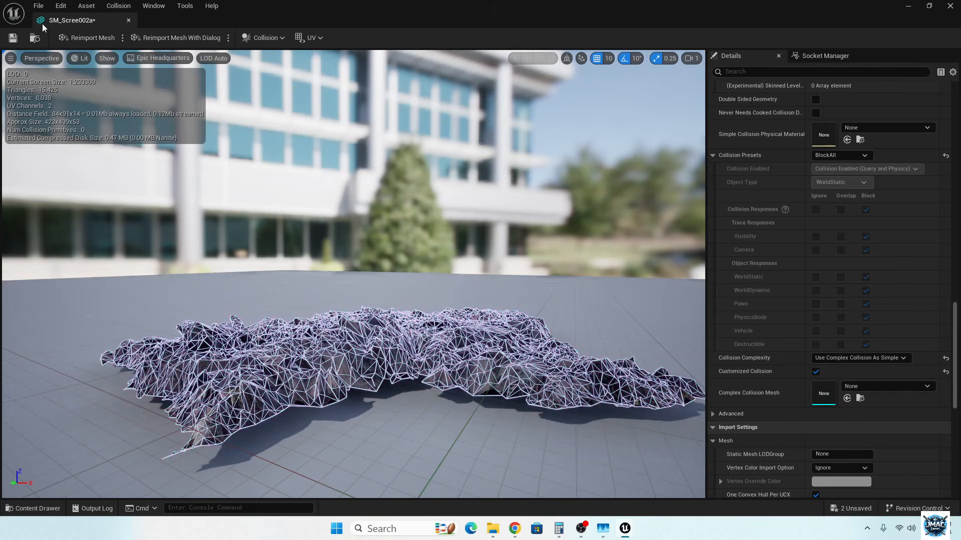
pyautogui.click(13, 38)
pyautogui.click(128, 20)
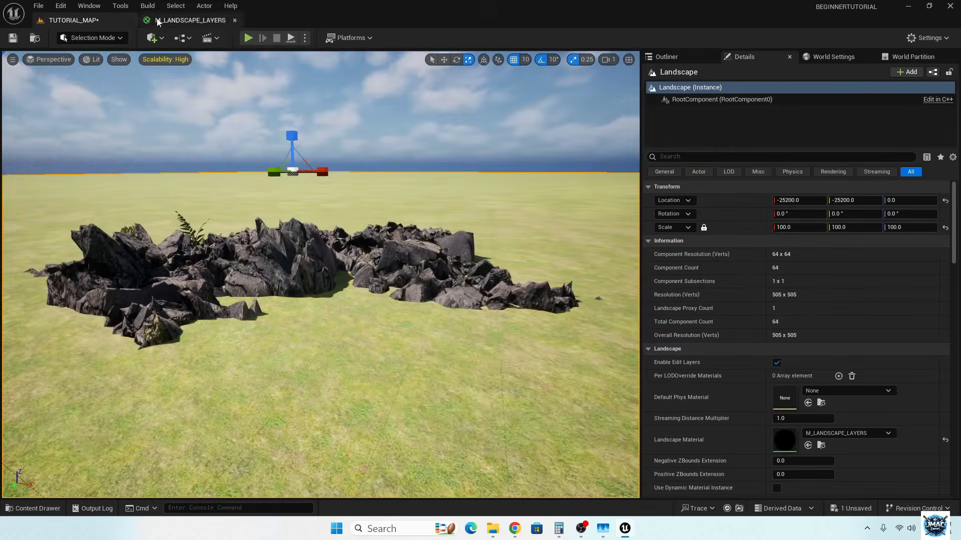
pyautogui.click(248, 38)
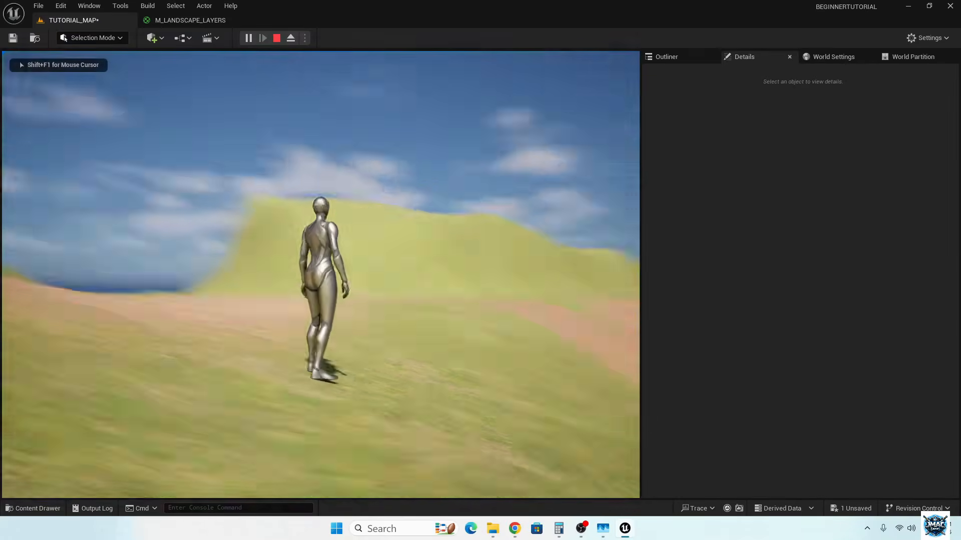
pyautogui.press('w')
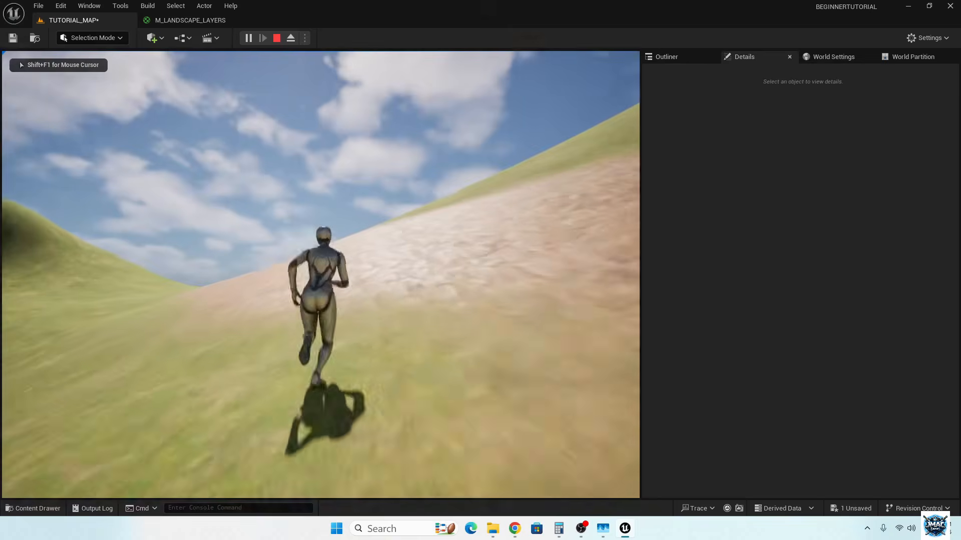
pyautogui.press('Escape')
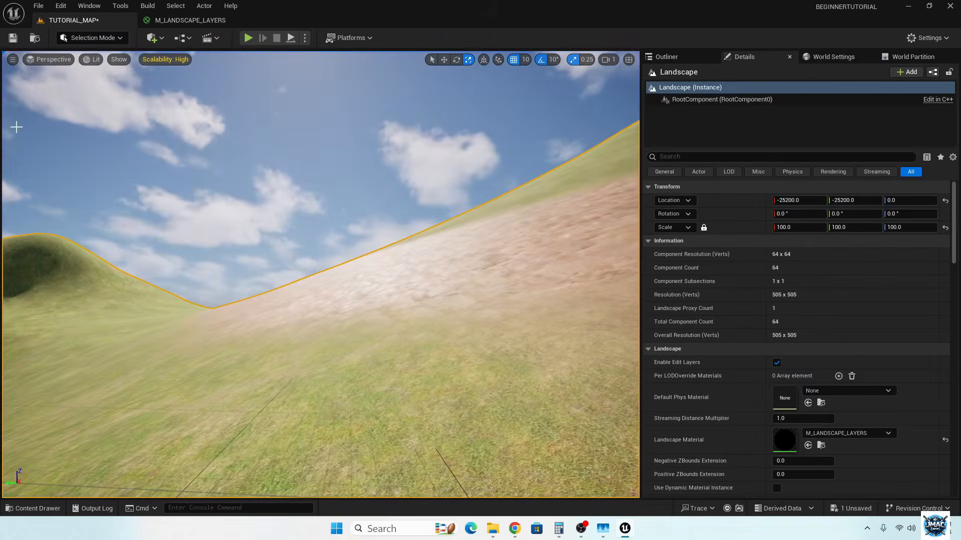
# Start a play session from the grass beside the scree rocks and take control of the character.
pyautogui.press('w')
pyautogui.moveTo(20, 139); pyautogui.dragTo(54, 177, button='right')
pyautogui.scroll(1, 21, 139)
pyautogui.press('w')
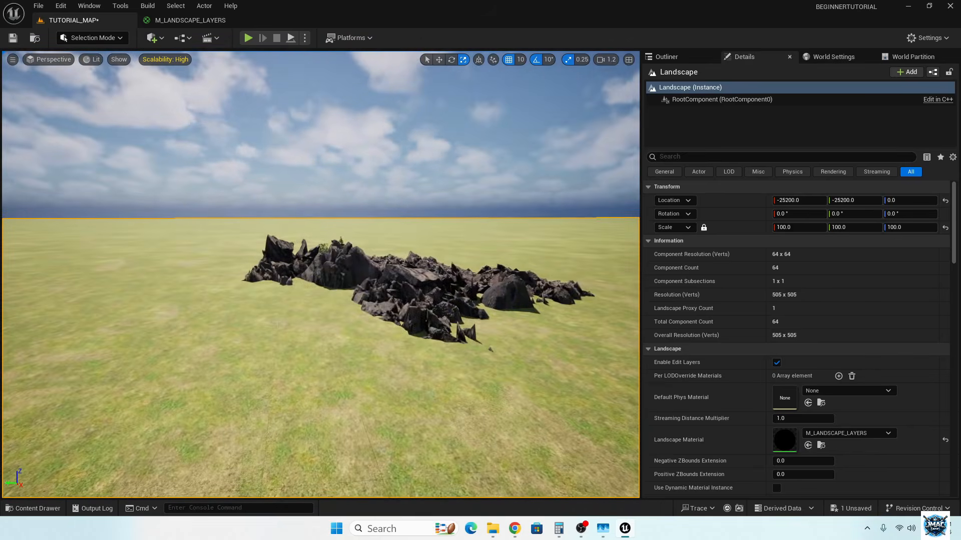
pyautogui.rightClick(289, 200)
pyautogui.click(373, 506)
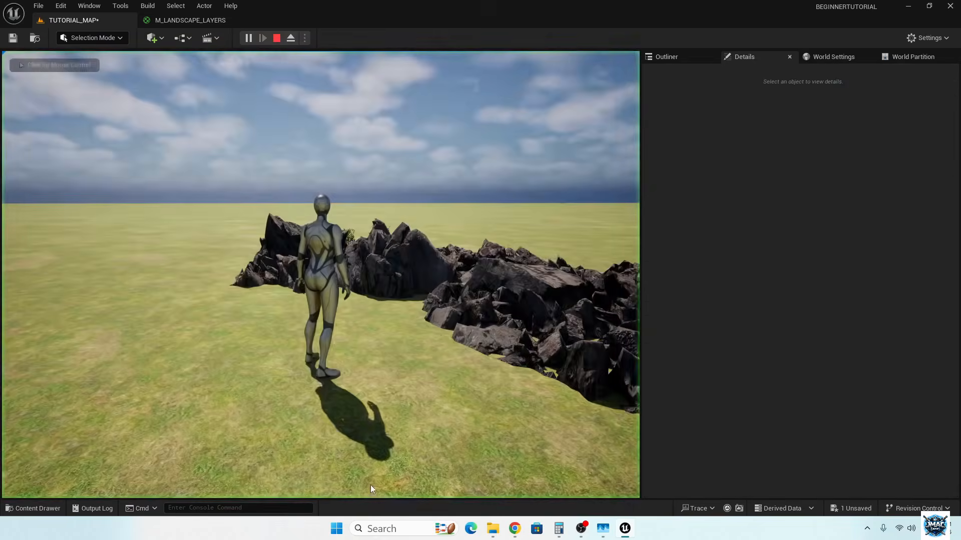
pyautogui.click(370, 489)
# Run the character around and up onto the scree rocks to test the complex collision.
pyautogui.press('w')
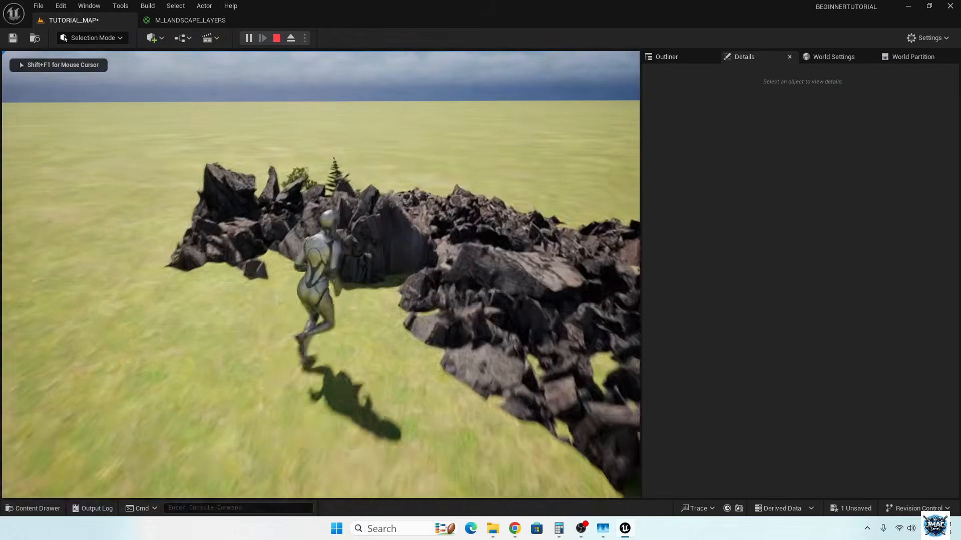
pyautogui.press('s')
pyautogui.press('w')
pyautogui.press('s')
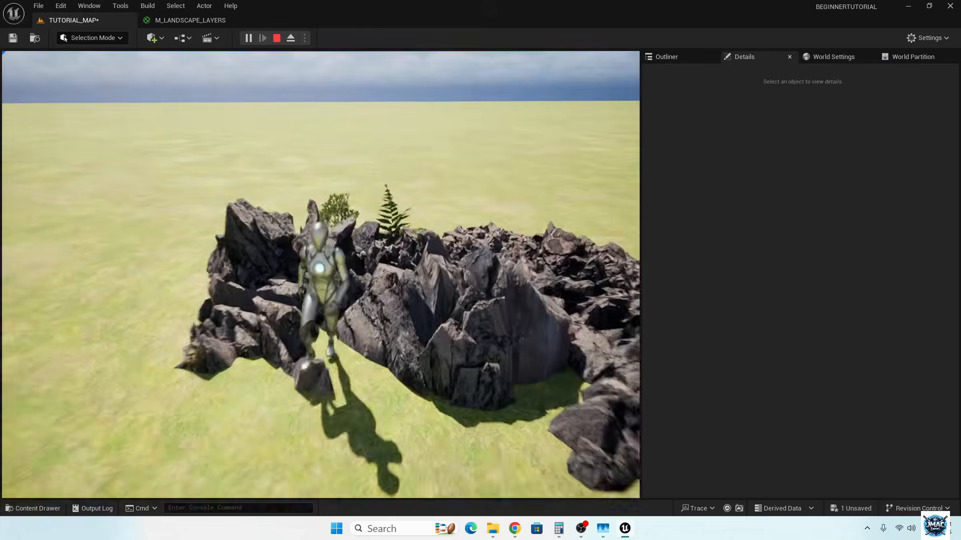
pyautogui.press('a')
pyautogui.press('w')
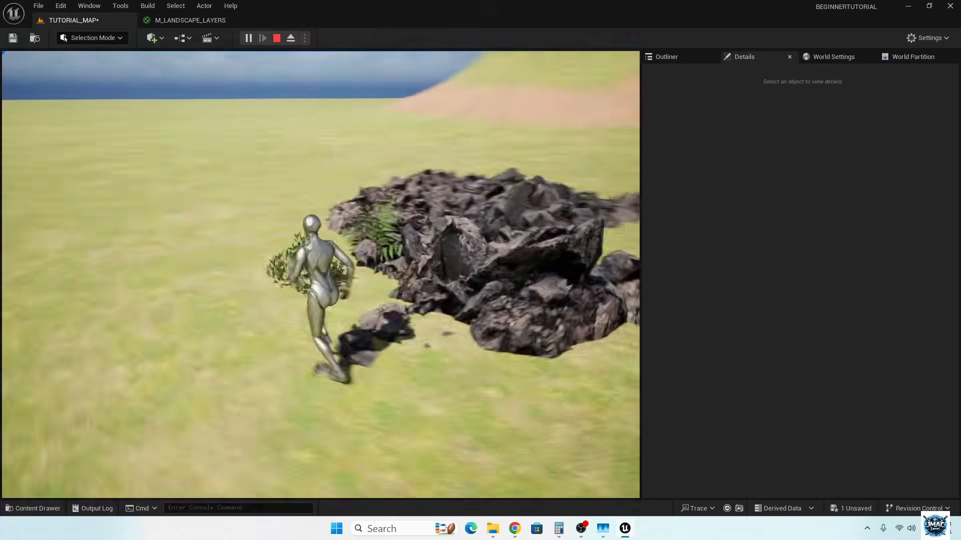
pyautogui.press('d')
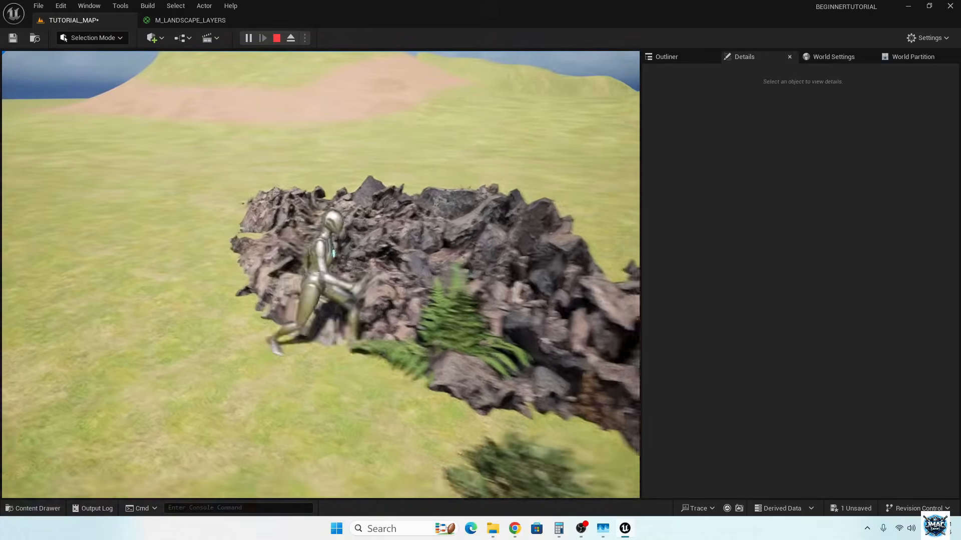
pyautogui.press('w')
pyautogui.press('a')
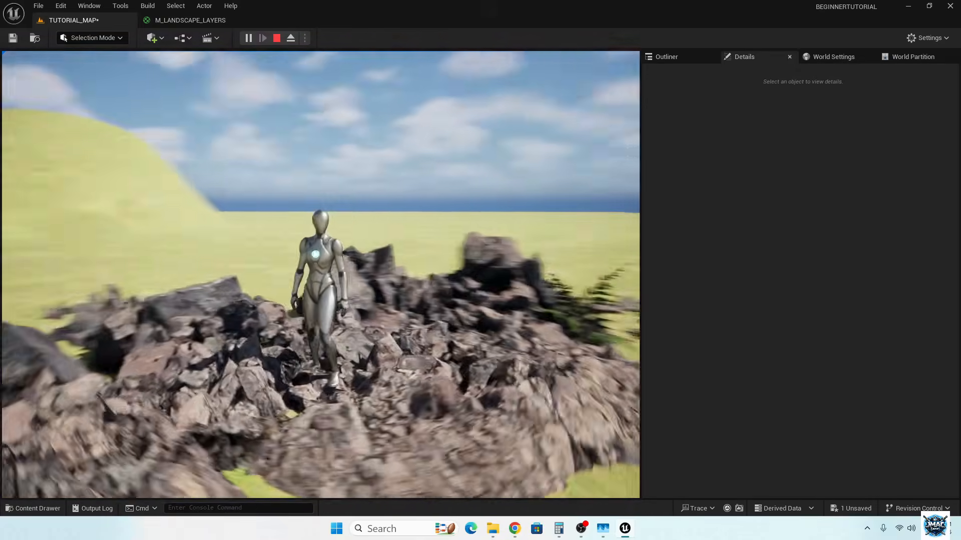
# Walk and jump the character across the uneven top of the scree rocks, then end the play session.
pyautogui.press('w')
pyautogui.press('w')
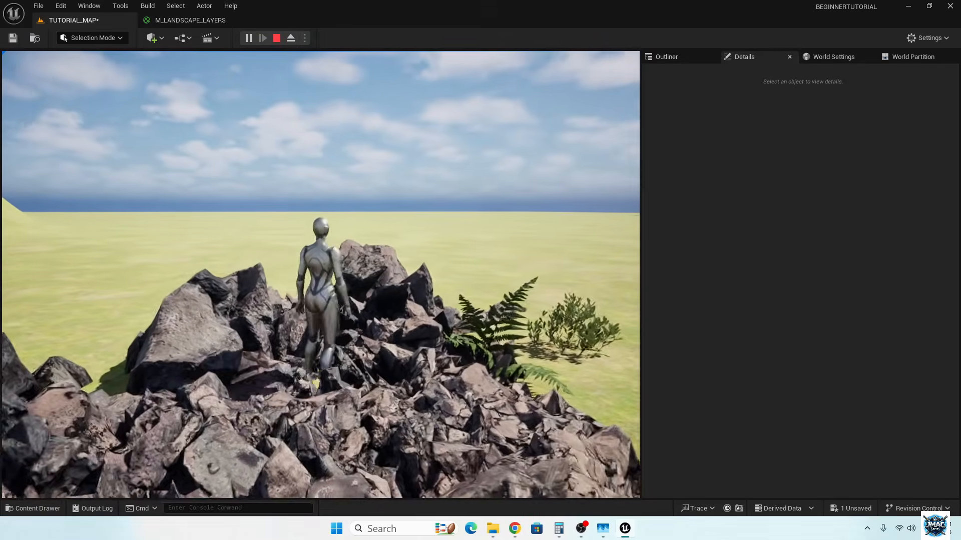
pyautogui.press('w')
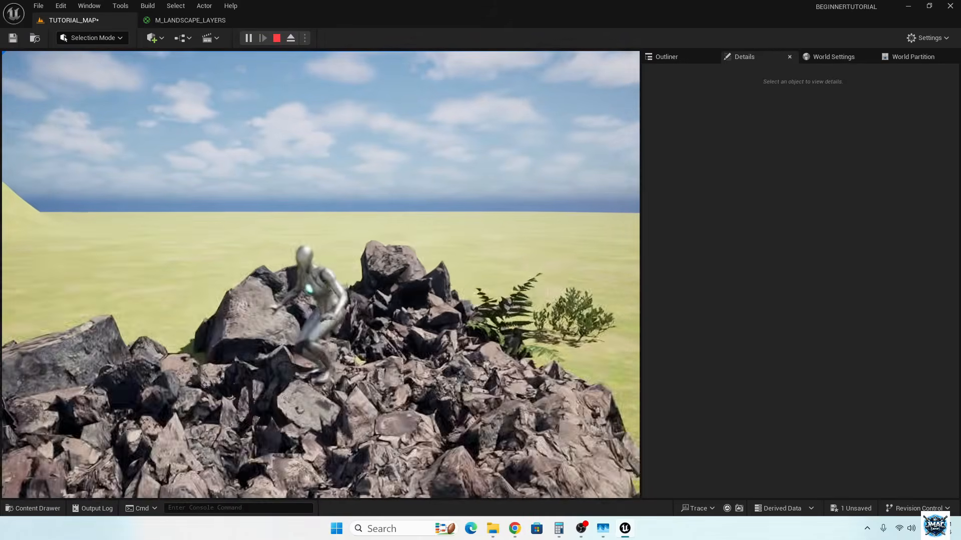
pyautogui.press('a')
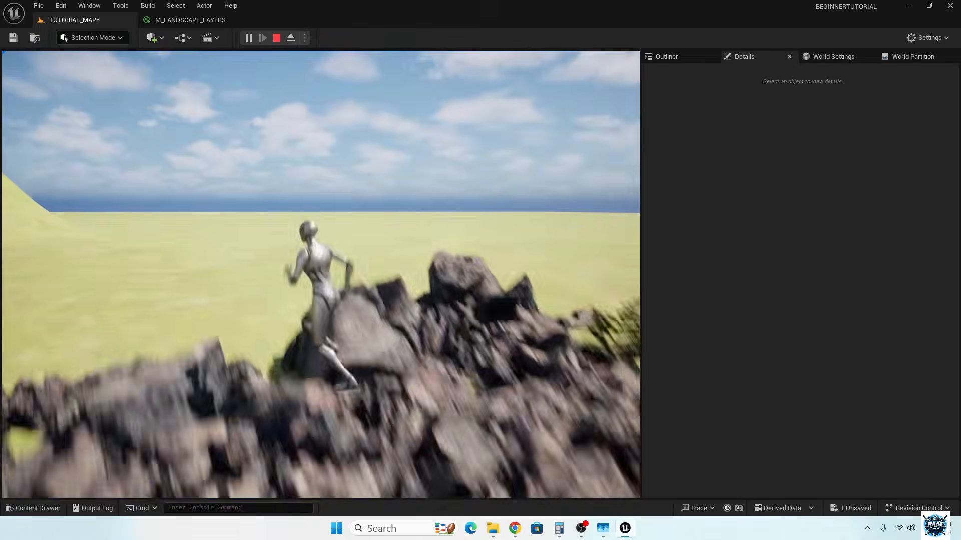
pyautogui.press('space')
pyautogui.press('a')
pyautogui.press('w')
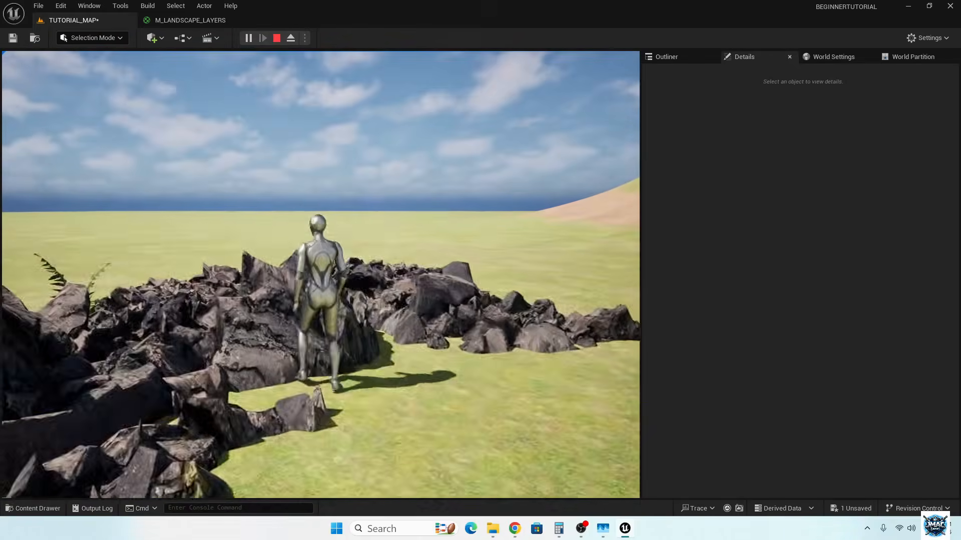
pyautogui.press('space')
pyautogui.press('space')
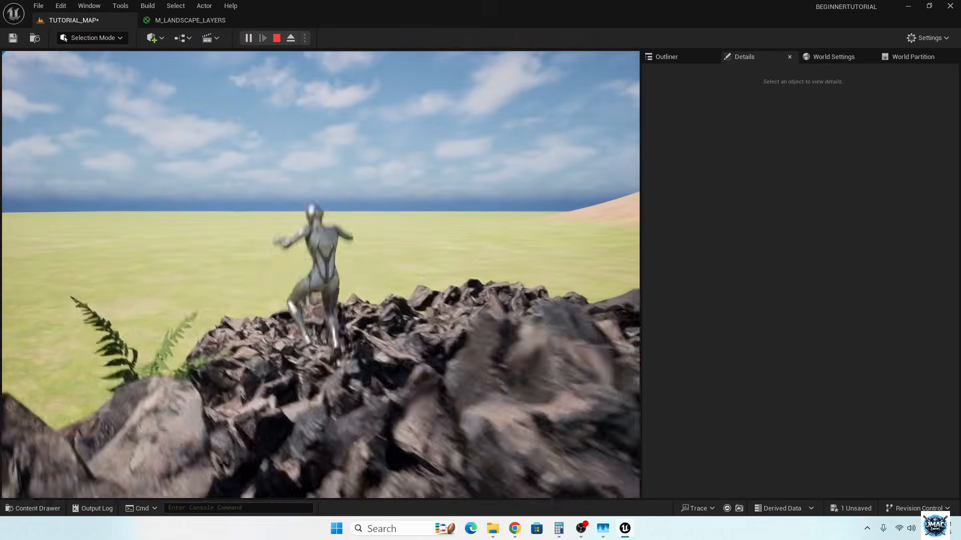
pyautogui.press('a')
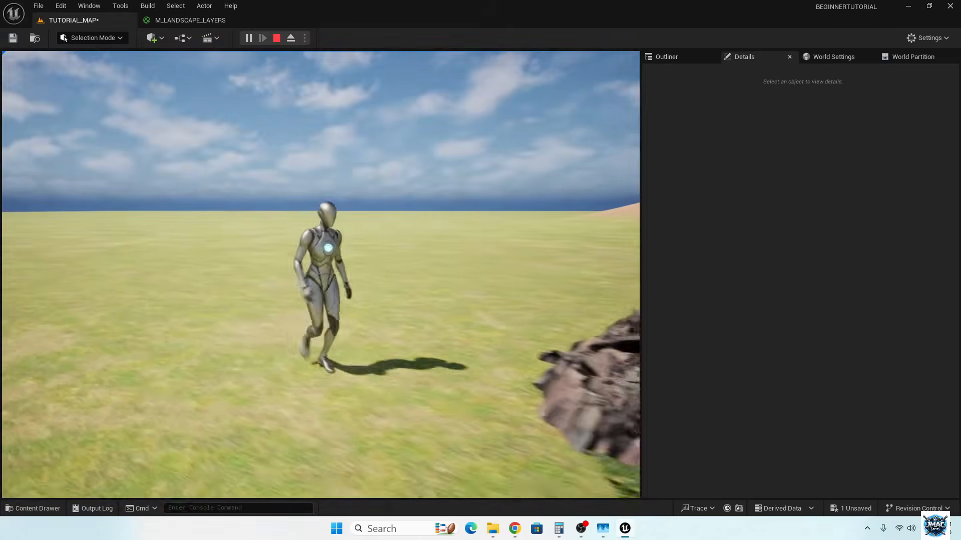
pyautogui.press('Escape')
# Delete the scaled SM_Scree002a rock mesh from the landscape.
pyautogui.moveTo(450, 300); pyautogui.dragTo(593, 308, button='right')
pyautogui.press('s')
pyautogui.moveTo(396, 373); pyautogui.dragTo(443, 373, button='right')
pyautogui.press('w')
pyautogui.moveTo(320, 361); pyautogui.dragTo(287, 361, button='right')
pyautogui.press('s')
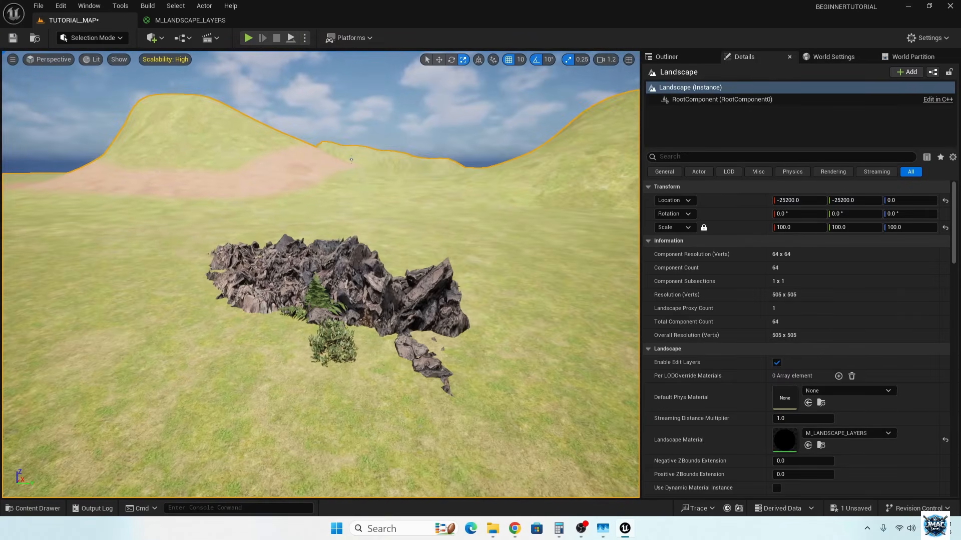
pyautogui.click(30, 508)
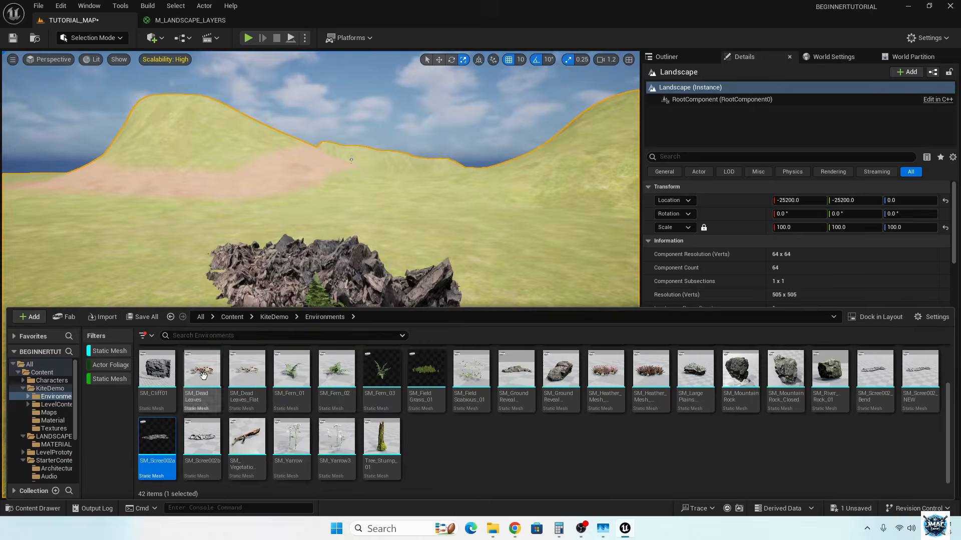
pyautogui.click(278, 256)
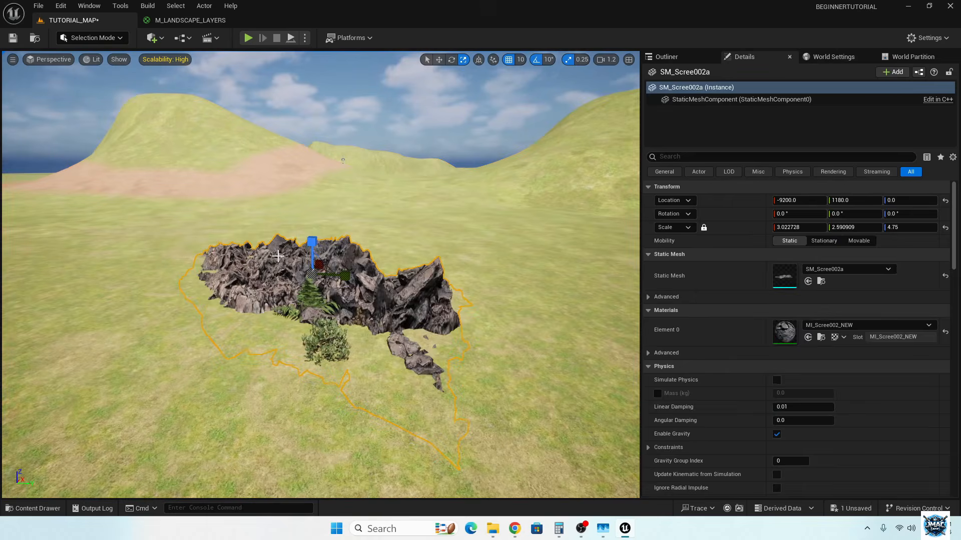
pyautogui.press('Delete')
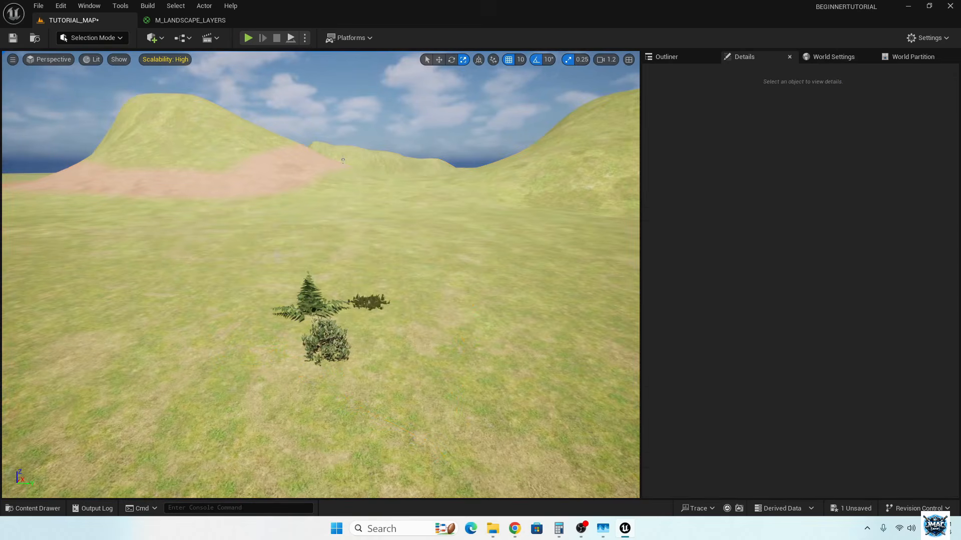
# Delete the remaining fern, SM_FieldGrass_01 and BogMyrtleBush_02 meshes from the landscape.
pyautogui.click(304, 302)
pyautogui.press('Delete')
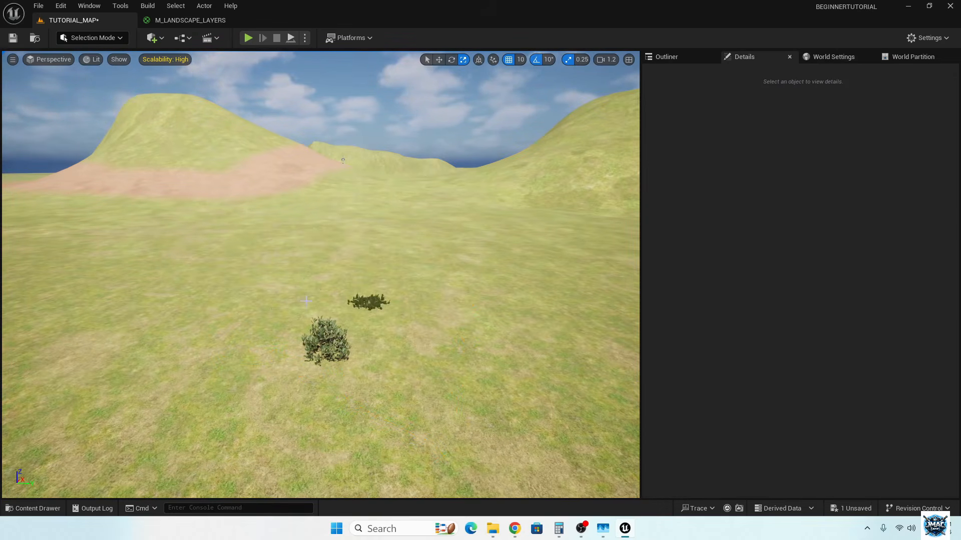
pyautogui.click(364, 301)
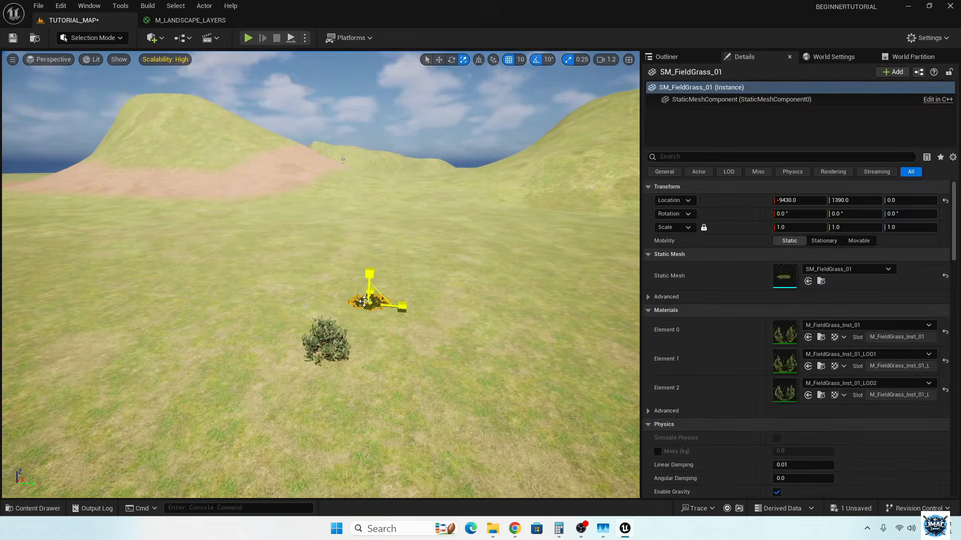
pyautogui.press('Delete')
pyautogui.click(343, 337)
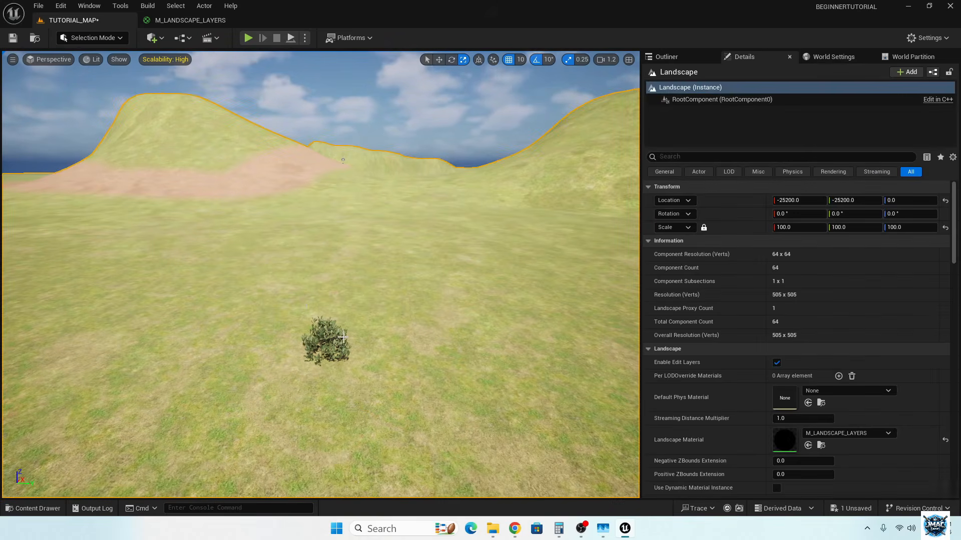
pyautogui.click(325, 330)
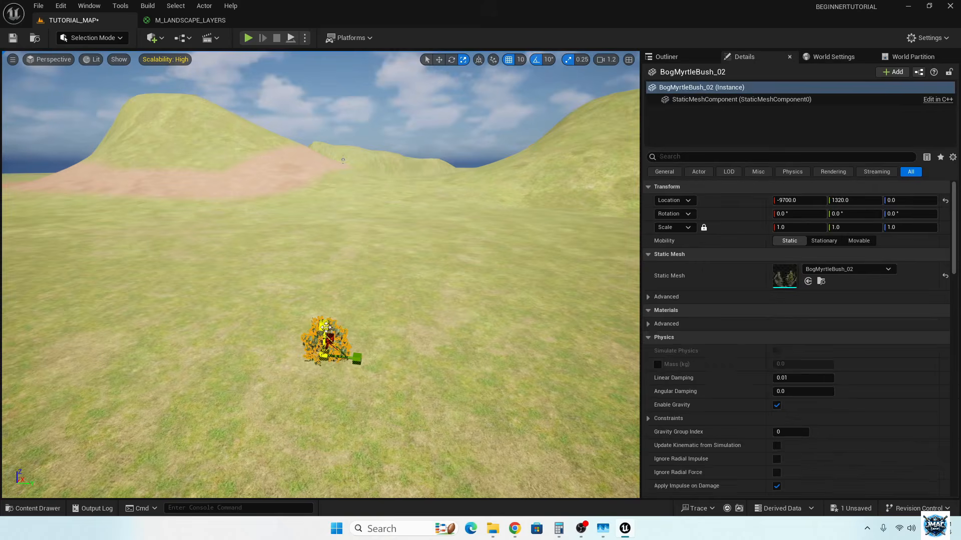
pyautogui.press('Delete')
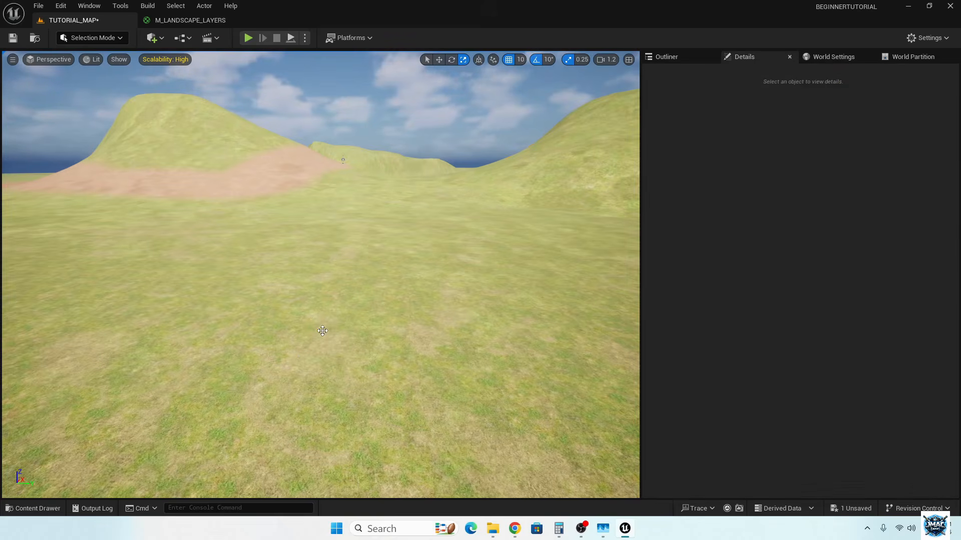
# Face the open grass beside the hill and switch the editor to Foliage mode.
pyautogui.moveTo(406, 274); pyautogui.dragTo(321, 276, button='right')
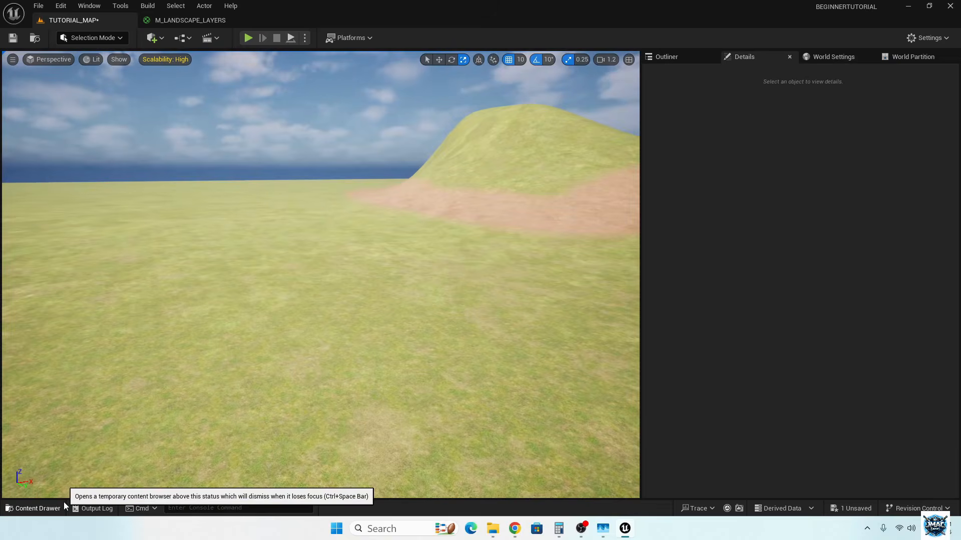
pyautogui.click(83, 37)
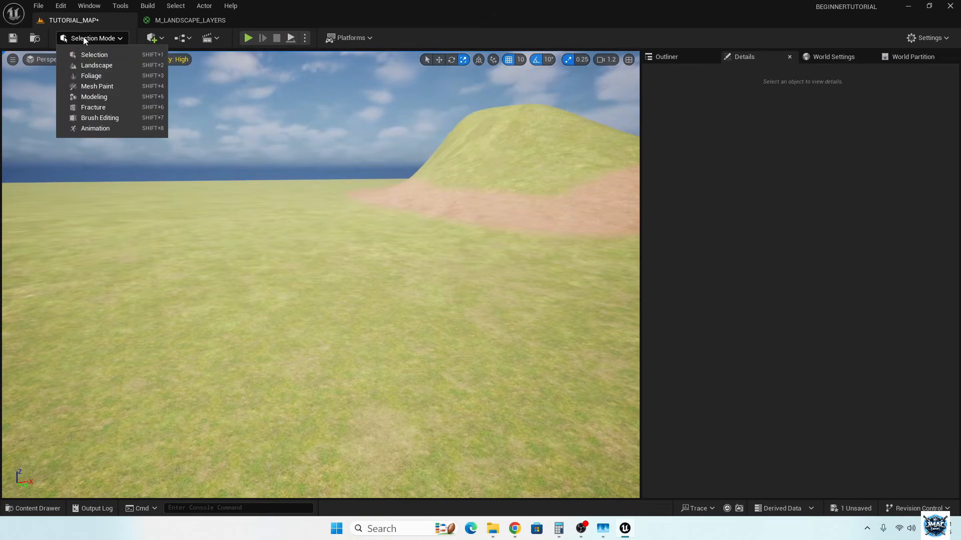
pyautogui.click(91, 76)
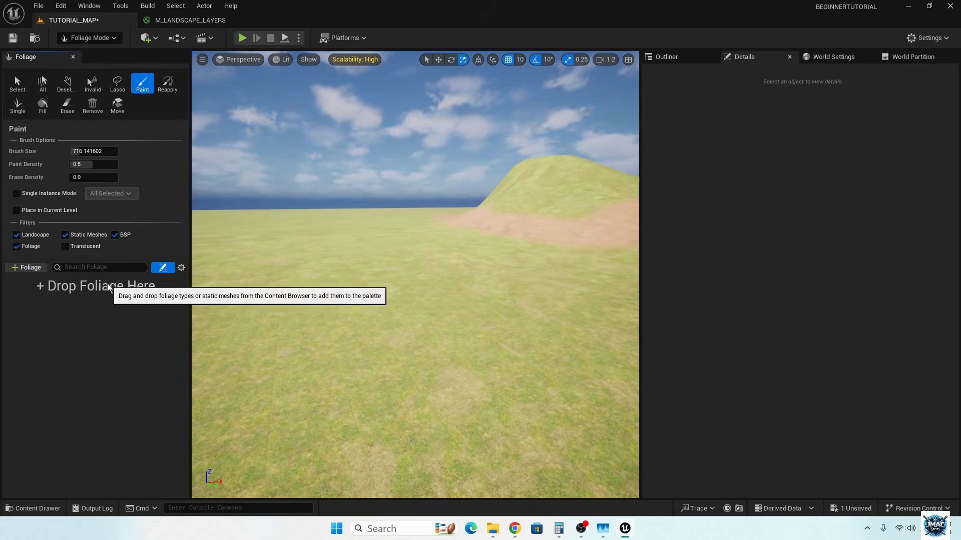
# Try filling the foliage palette with meshes from the KiteDemo Environments folder, including BogMyrtle_01 and BogMyrtleBush_02.
pyautogui.click(37, 508)
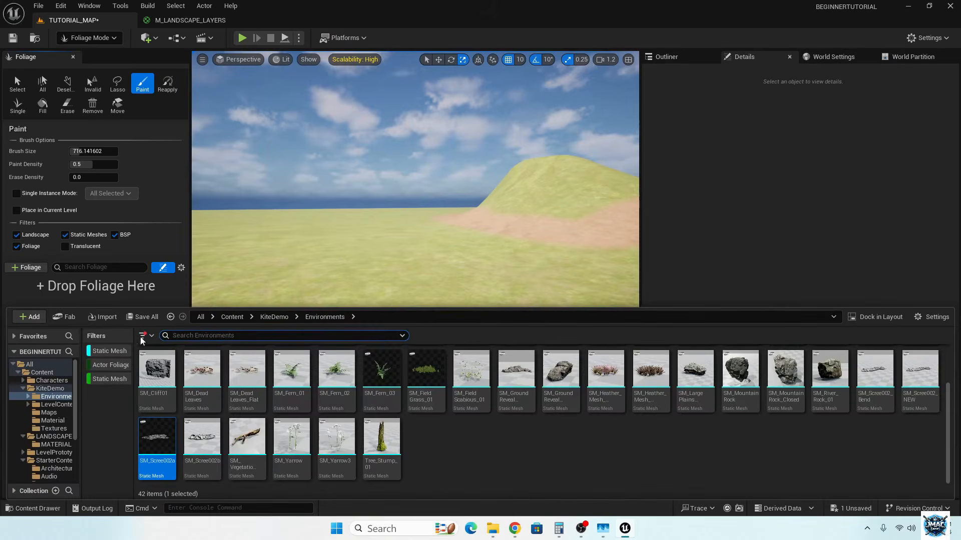
pyautogui.moveTo(420, 313)
pyautogui.mouseDown()
pyautogui.moveTo(421, 333)
pyautogui.moveTo(421, 324)
pyautogui.mouseUp()
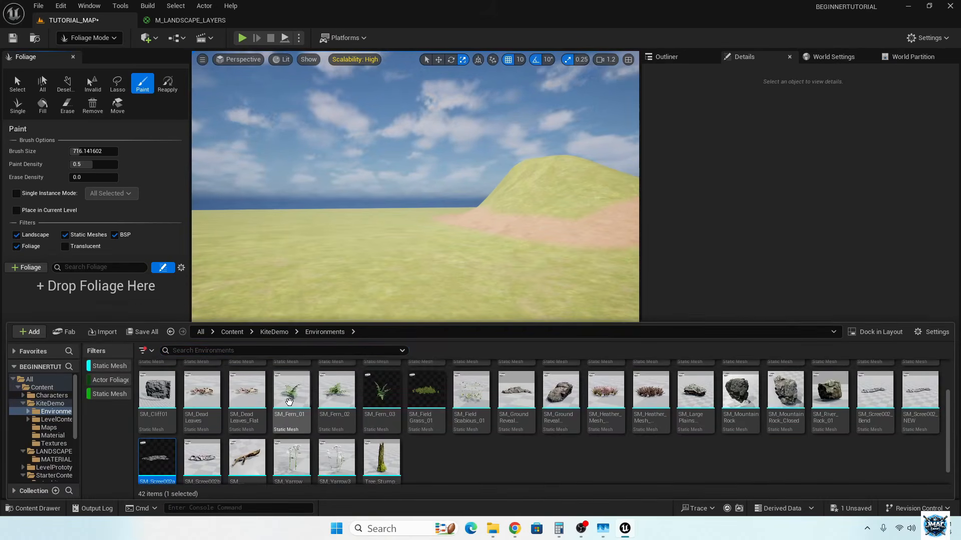
pyautogui.scroll(2, 290, 395)
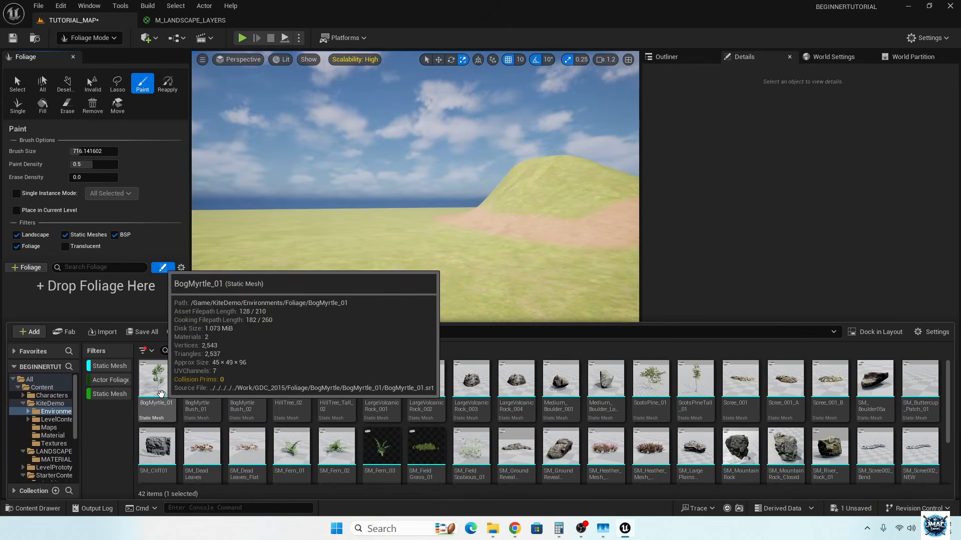
pyautogui.moveTo(161, 393); pyautogui.dragTo(58, 311)
pyautogui.moveTo(245, 388); pyautogui.dragTo(96, 308)
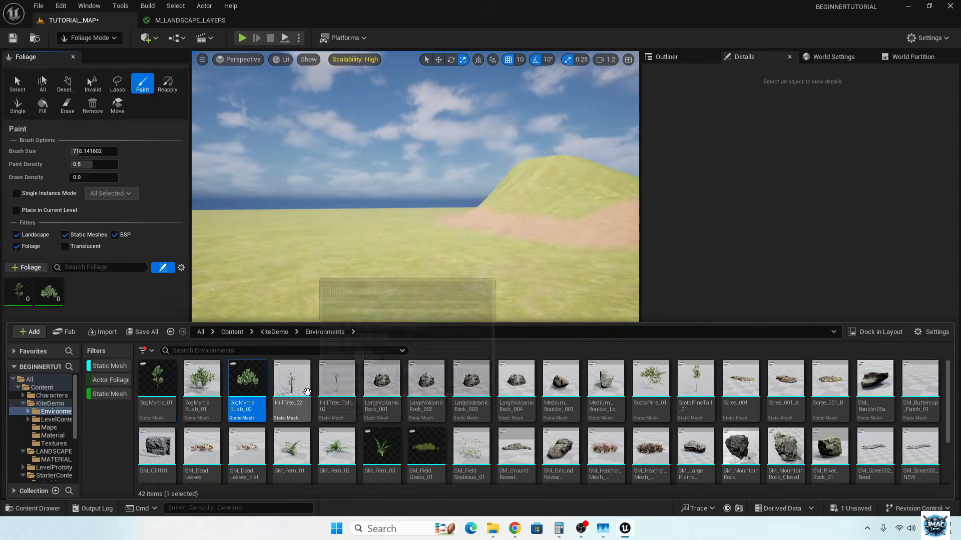
pyautogui.click(271, 376)
pyautogui.moveTo(271, 375); pyautogui.dragTo(103, 299)
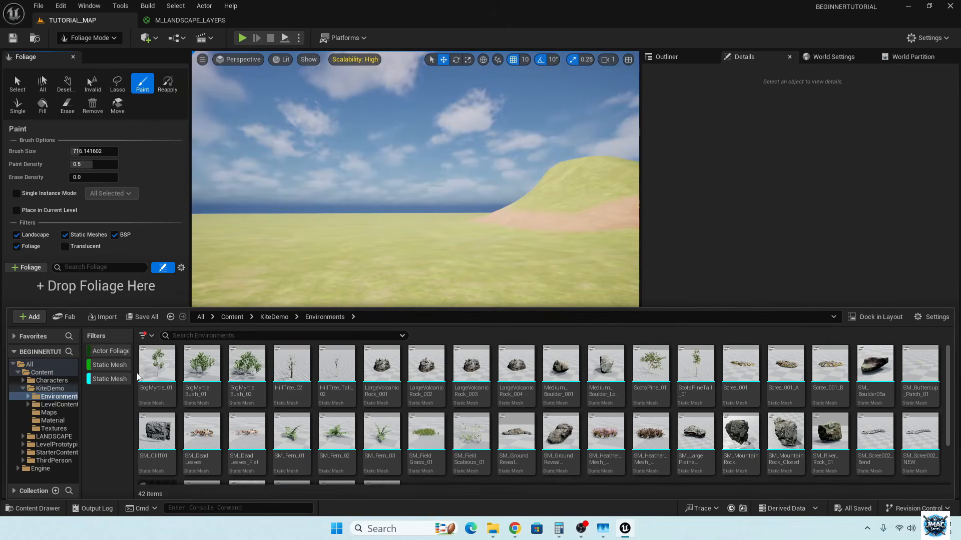
# Add the BogMyrtle_01 and BogMyrtleBush_01 static meshes to the foliage palette.
pyautogui.moveTo(156, 368); pyautogui.dragTo(40, 296)
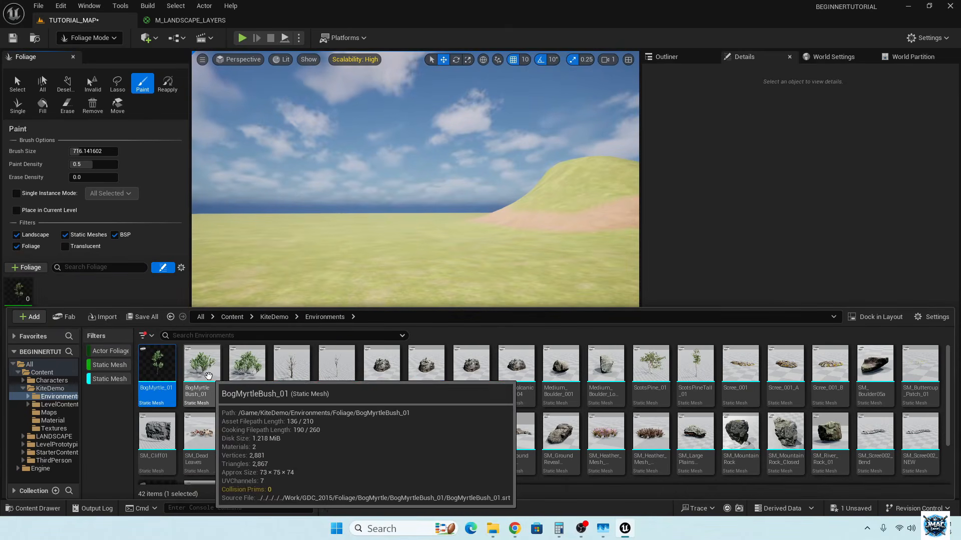
pyautogui.moveTo(201, 370); pyautogui.dragTo(73, 295)
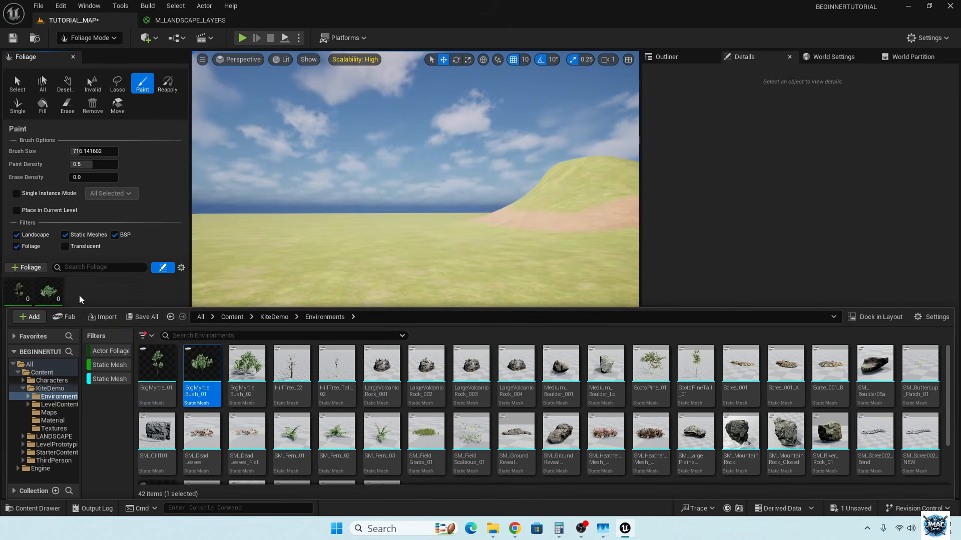
# Add the BogMyrtleBush_02, SM_Fern_01 and SM_Fern_03 static meshes to the foliage palette.
pyautogui.click(250, 376)
pyautogui.moveTo(250, 376); pyautogui.dragTo(99, 298)
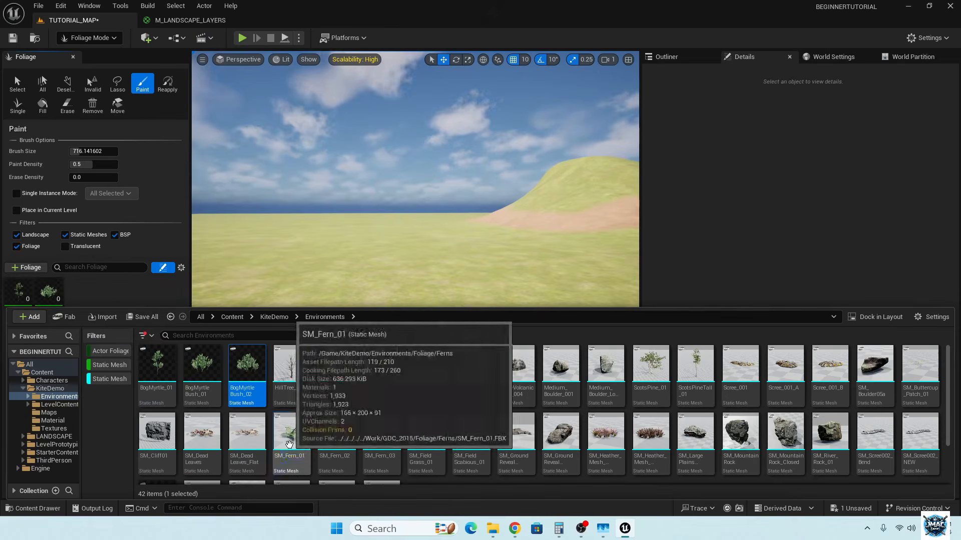
pyautogui.click(290, 444)
pyautogui.moveTo(289, 444); pyautogui.dragTo(94, 290)
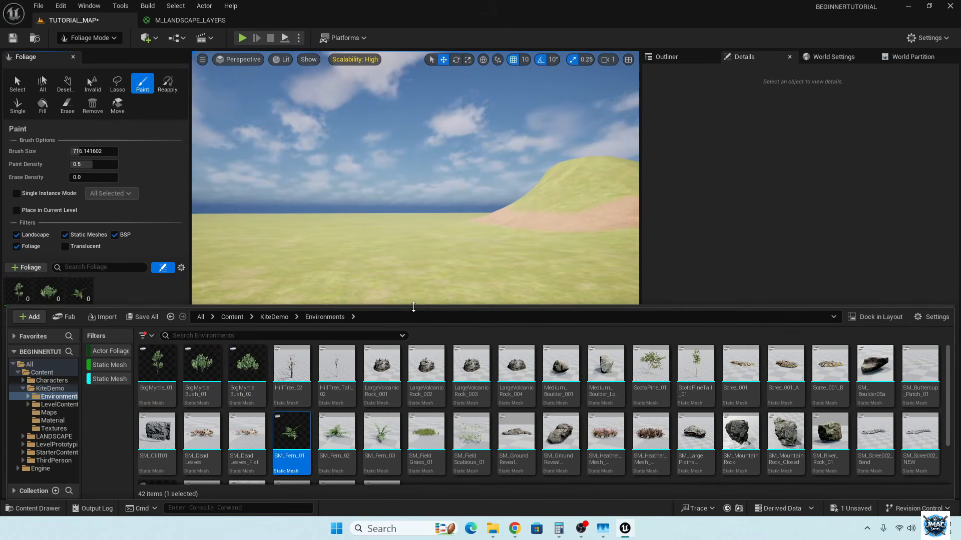
pyautogui.moveTo(413, 306); pyautogui.dragTo(414, 344)
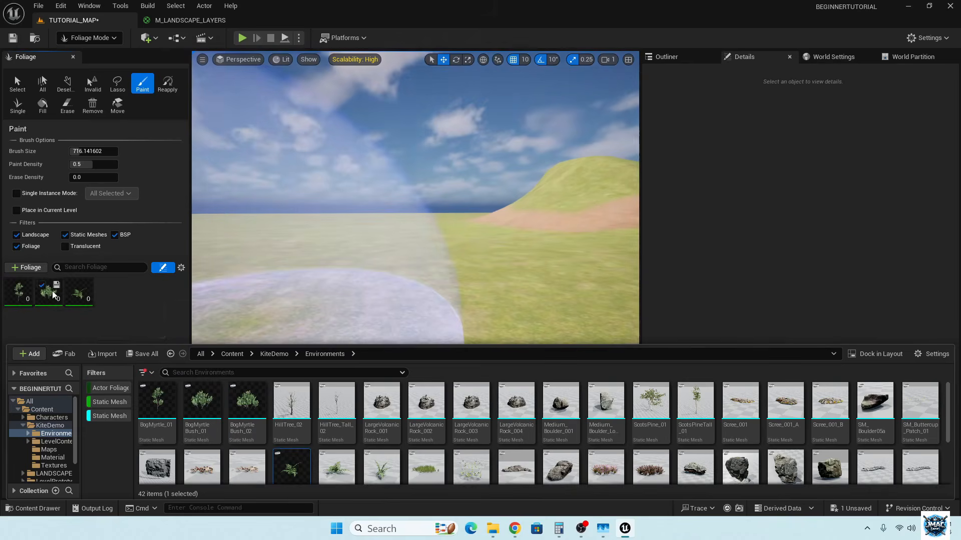
pyautogui.moveTo(247, 400); pyautogui.dragTo(127, 305)
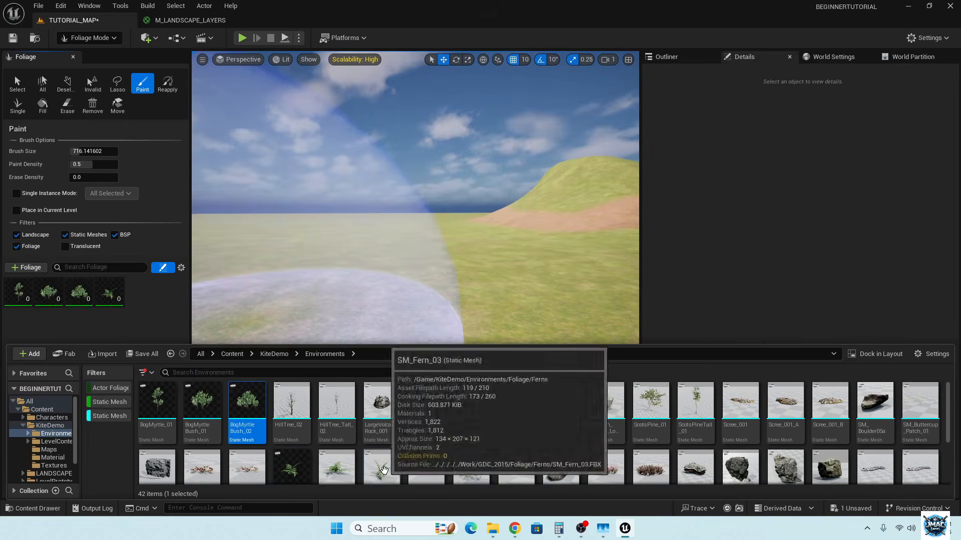
pyautogui.moveTo(384, 469); pyautogui.dragTo(145, 335)
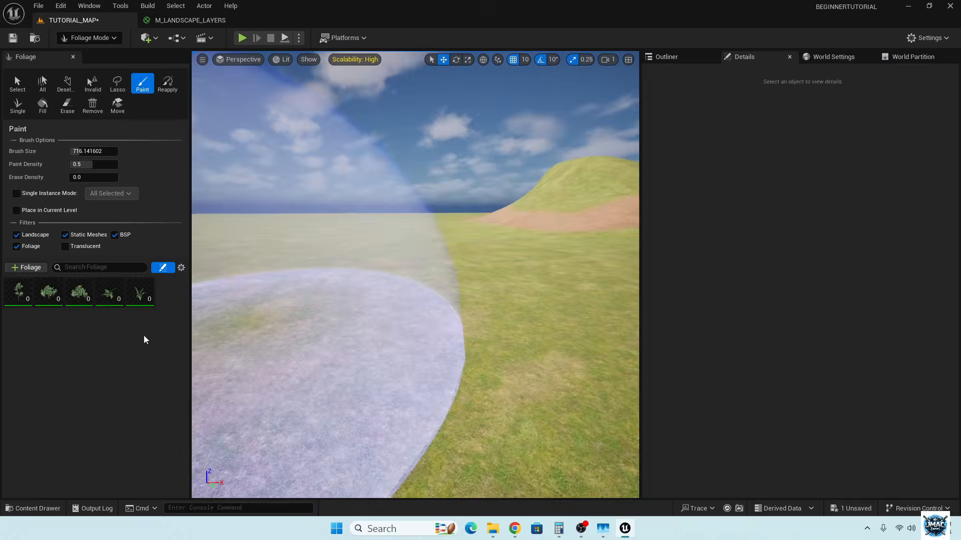
# Add the ScotsPine_01 and ScotsPineTall_01 tree meshes to the foliage palette.
pyautogui.click(50, 515)
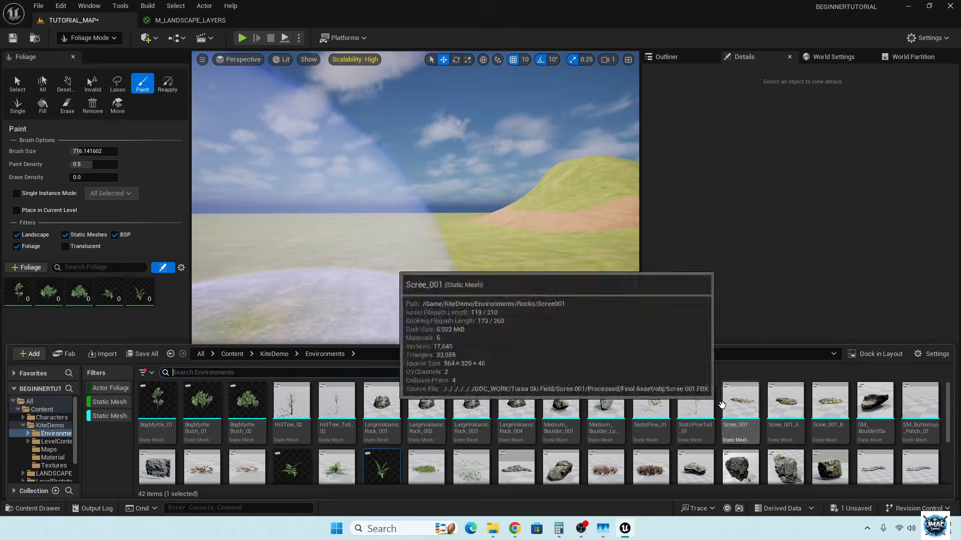
pyautogui.moveTo(653, 411); pyautogui.dragTo(61, 321)
pyautogui.moveTo(38, 310); pyautogui.dragTo(40, 313)
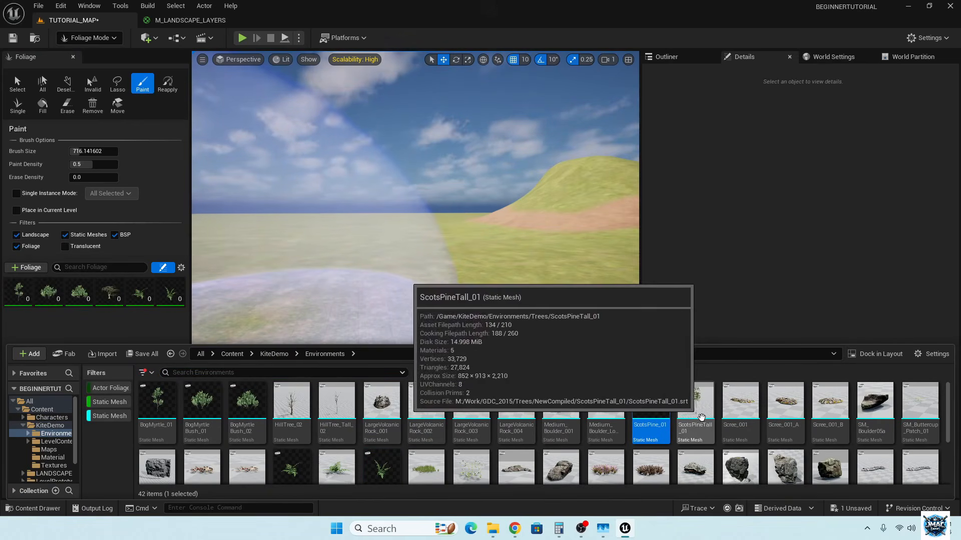
pyautogui.moveTo(695, 417); pyautogui.dragTo(56, 315)
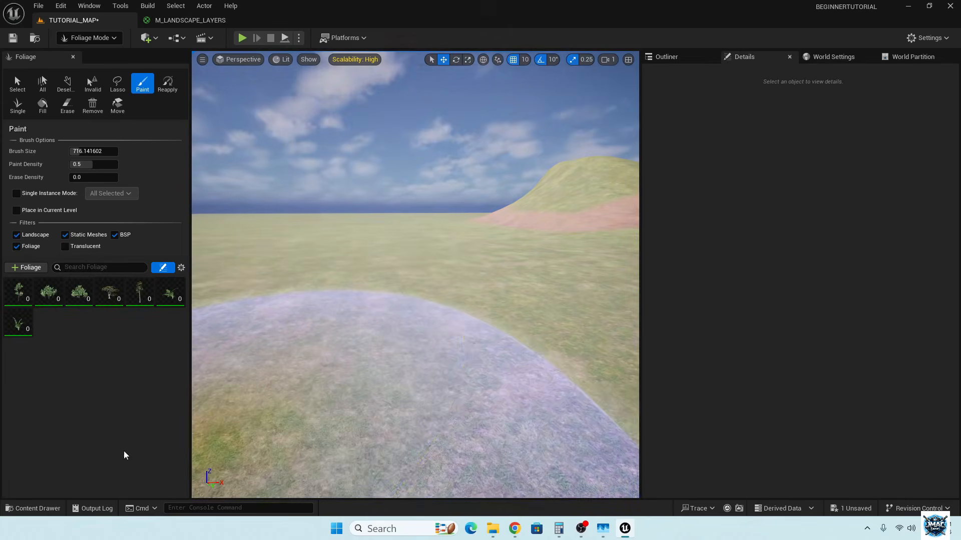
# Add the SM_DeadLeaves and SM_DeadLeaves_Flat meshes from the Environments folder to the foliage palette.
pyautogui.click(33, 508)
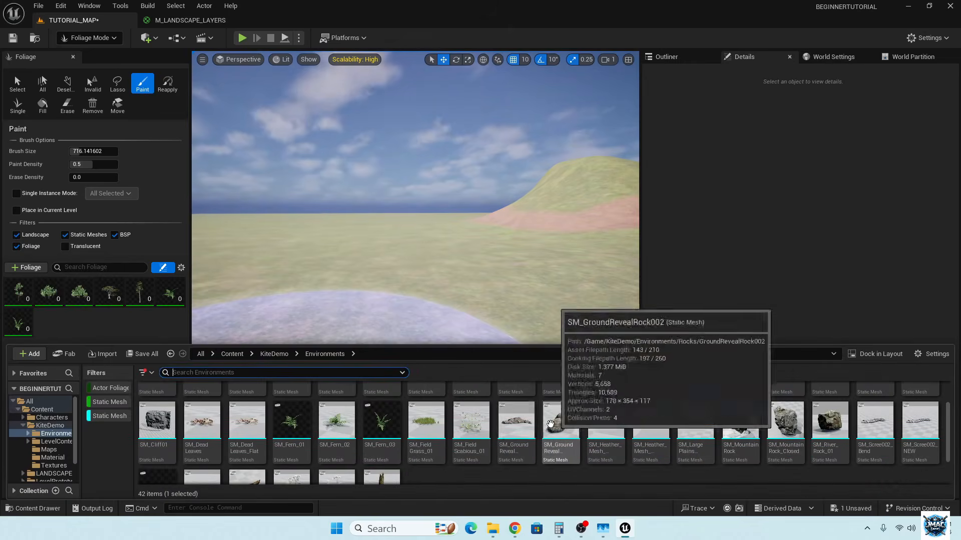
pyautogui.scroll(-2, 201, 440)
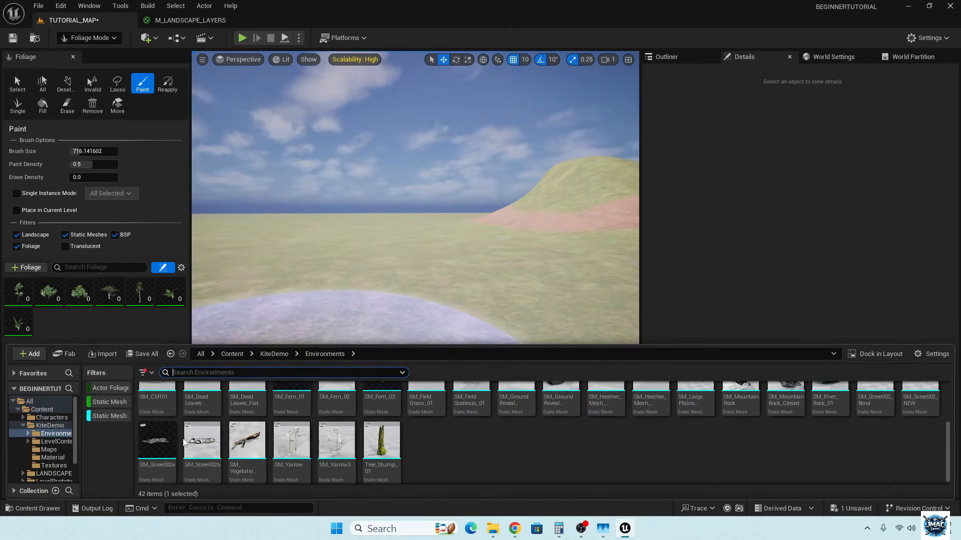
pyautogui.scroll(2, 286, 446)
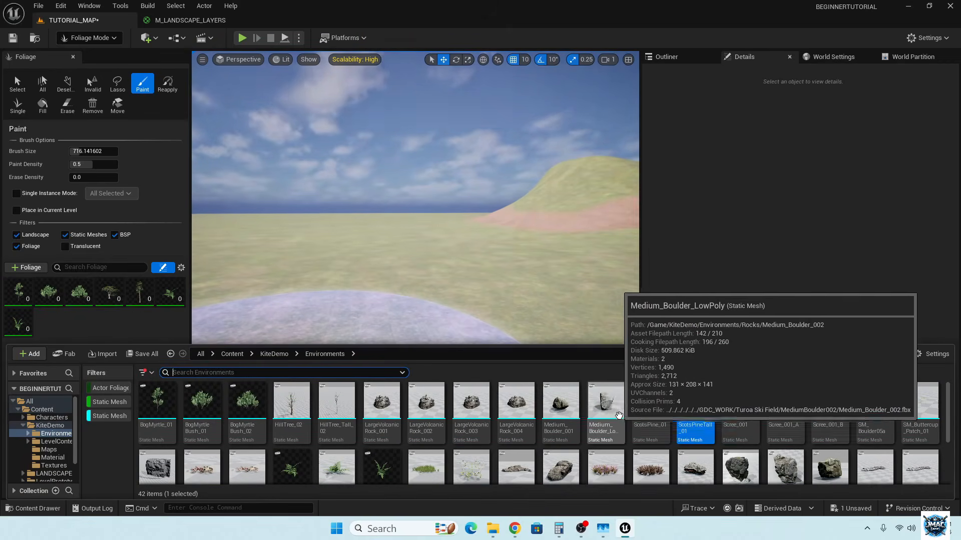
pyautogui.scroll(-1, 601, 417)
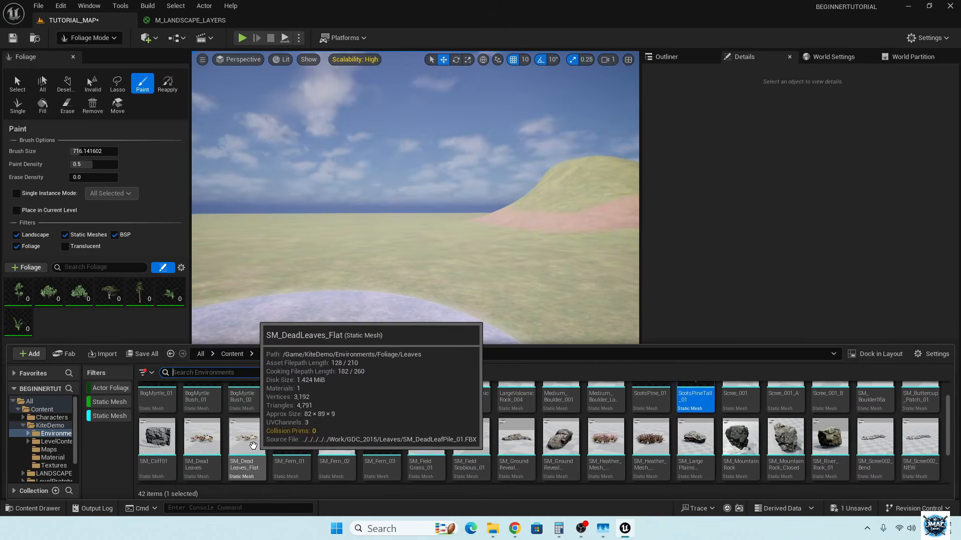
pyautogui.click(201, 439)
pyautogui.moveTo(174, 387); pyautogui.dragTo(113, 318)
pyautogui.moveTo(251, 455); pyautogui.dragTo(111, 328)
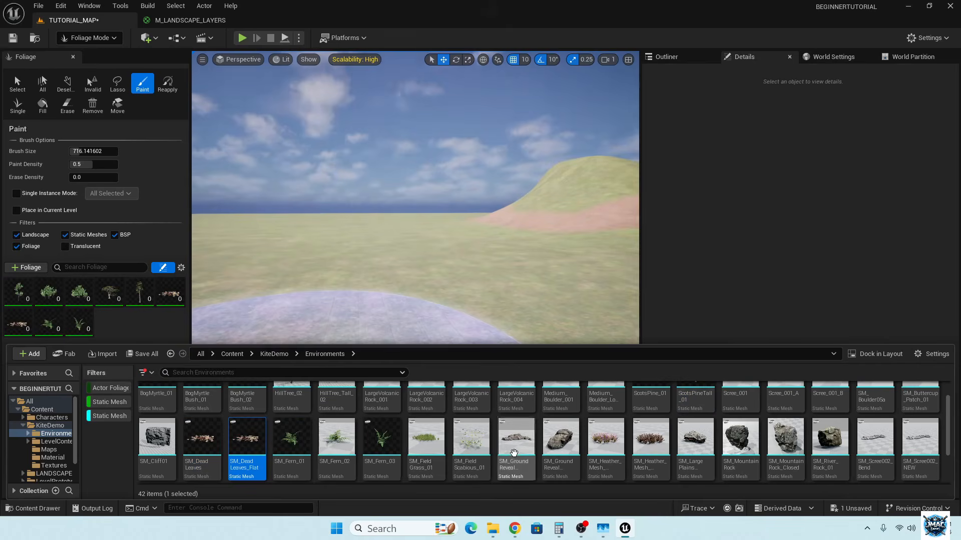
# Add the SM_FieldGrass_01 mesh to the foliage palette and dismiss the asset browser.
pyautogui.click(419, 447)
pyautogui.moveTo(419, 447); pyautogui.dragTo(105, 311)
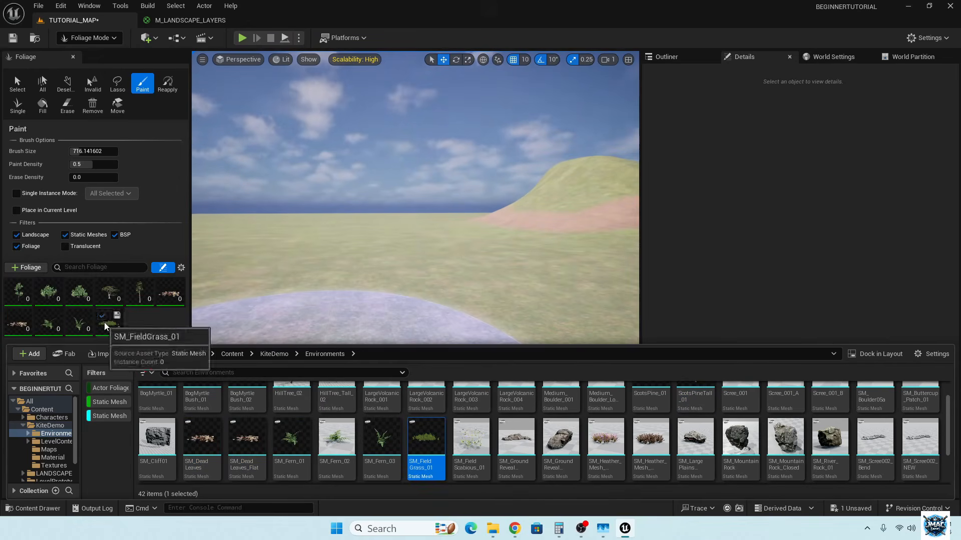
pyautogui.click(175, 326)
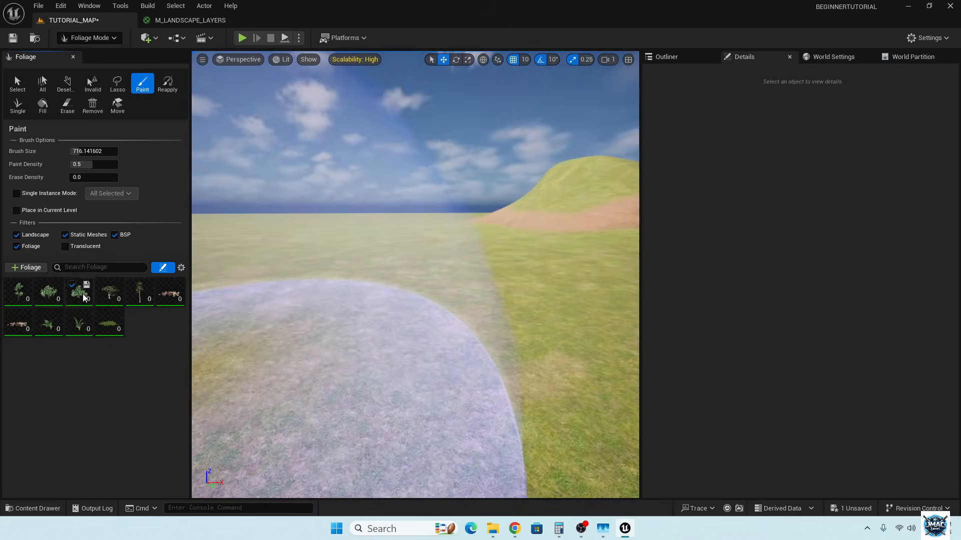
# Examine the painting and placement settings of the BogMyrtle_01 foliage type, including its density.
pyautogui.click(18, 295)
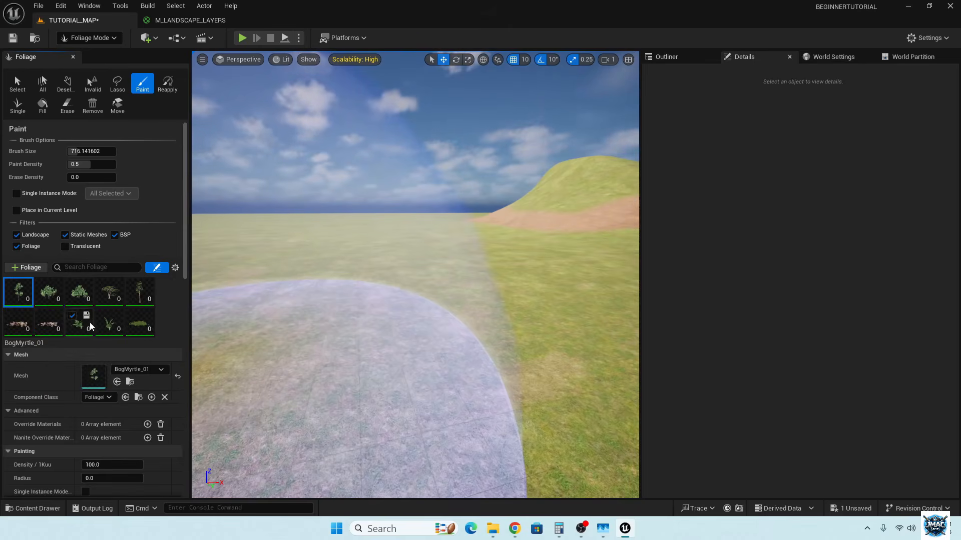
pyautogui.scroll(-3, 70, 358)
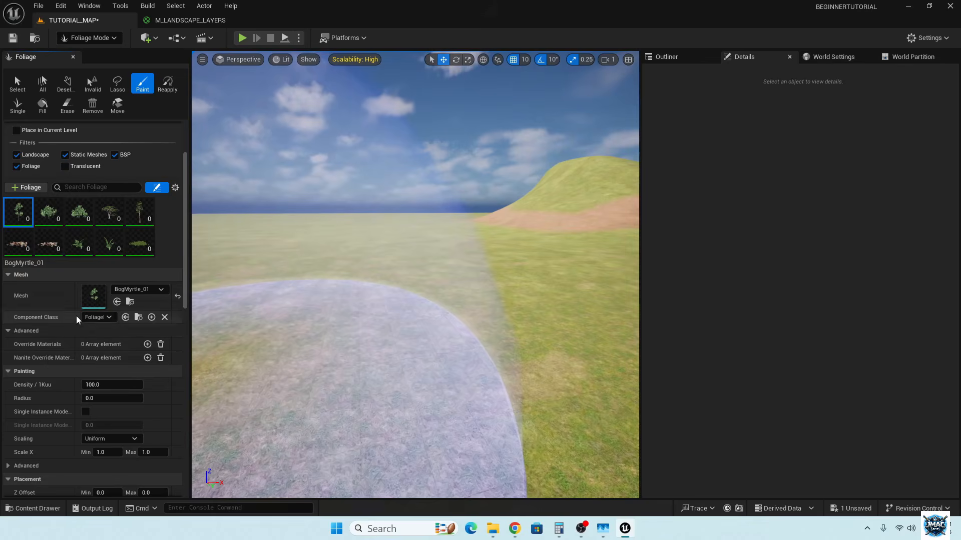
pyautogui.scroll(-2, 64, 361)
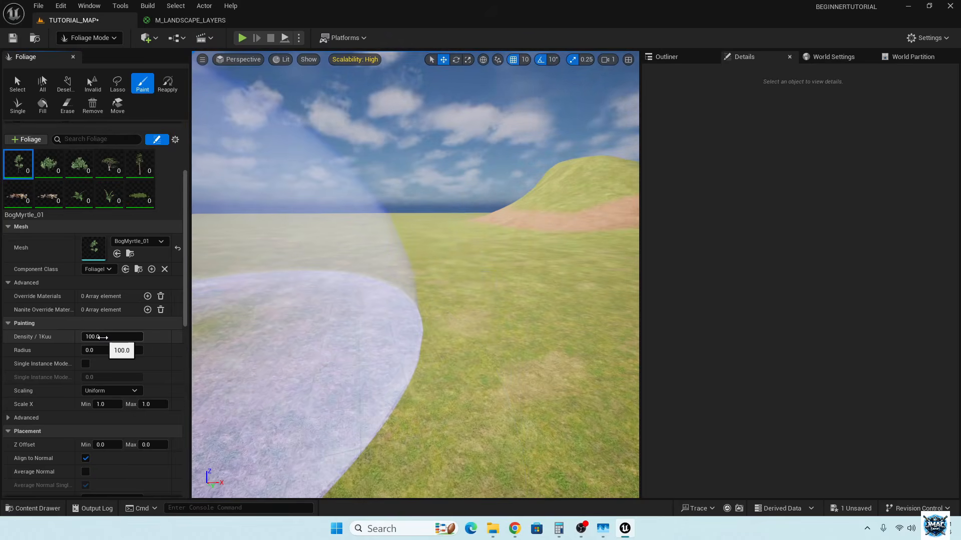
pyautogui.click(10, 159)
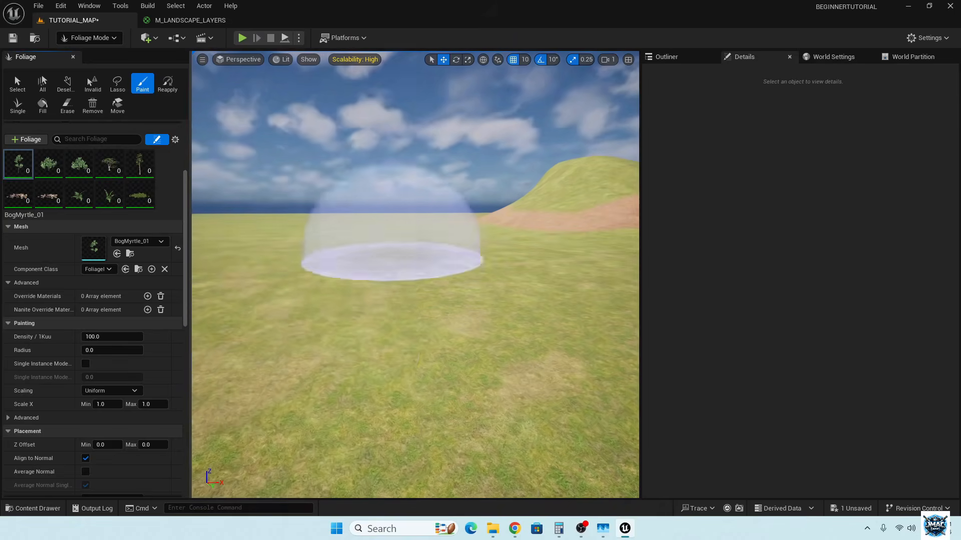
# Set the foliage brush size to 500 for painting on the open grass.
pyautogui.moveTo(393, 300)
pyautogui.mouseDown(button='right')
pyautogui.moveTo(394, 329)
pyautogui.moveTo(399, 275)
pyautogui.moveTo(398, 305)
pyautogui.moveTo(421, 245)
pyautogui.mouseUp(button='right')
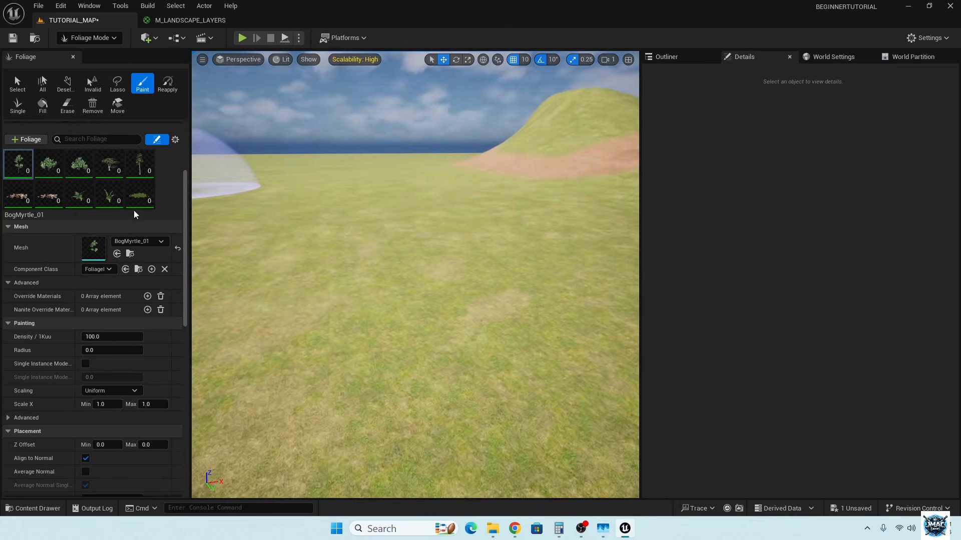
pyautogui.scroll(5, 130, 242)
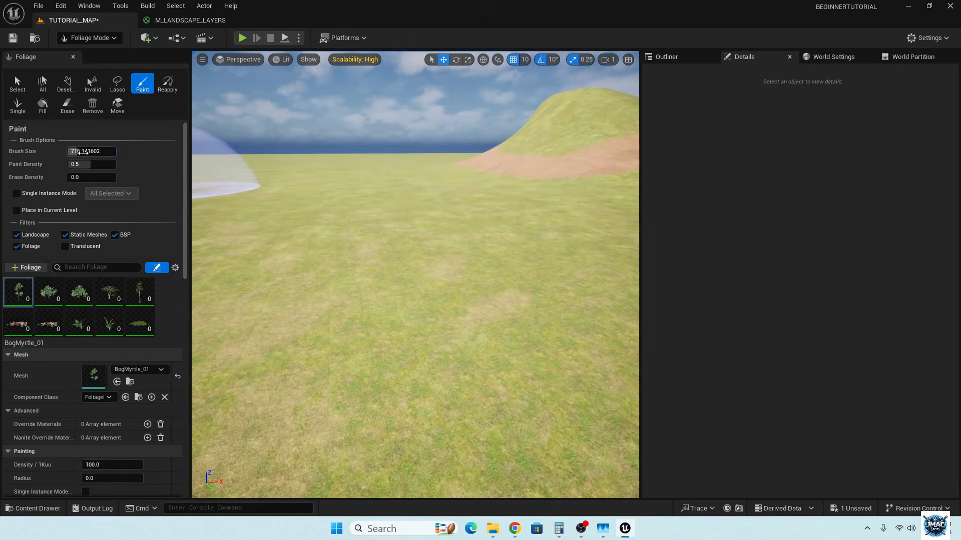
pyautogui.moveTo(83, 152)
pyautogui.mouseDown()
pyautogui.moveTo(103, 151)
pyautogui.moveTo(74, 152)
pyautogui.moveTo(86, 151)
pyautogui.mouseUp()
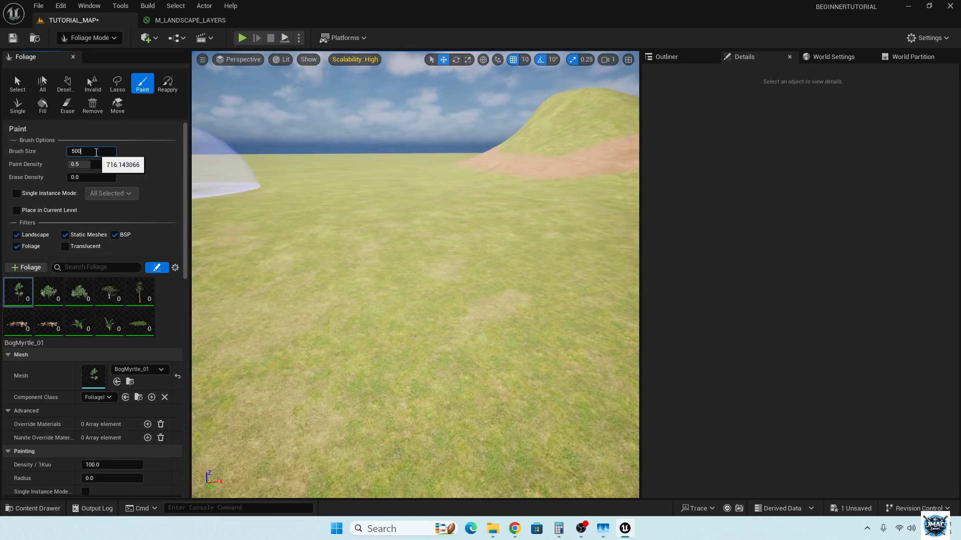
pyautogui.press('Return')
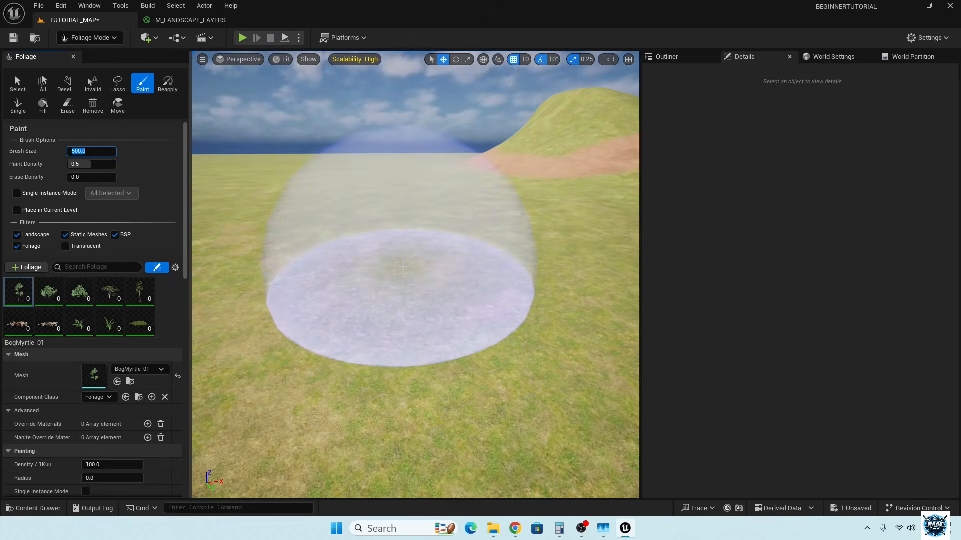
# Paint a test patch of all ten foliage types on the open grass and inspect the cluster from outside.
pyautogui.moveTo(404, 266)
pyautogui.mouseDown()
pyautogui.moveTo(407, 301)
pyautogui.moveTo(450, 247)
pyautogui.moveTo(354, 262)
pyautogui.moveTo(386, 370)
pyautogui.mouseUp()
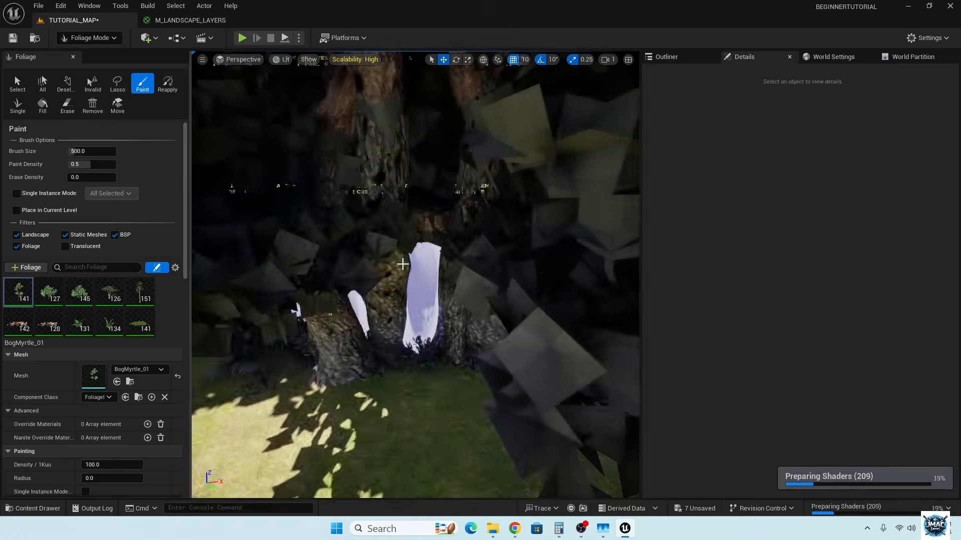
pyautogui.press('s')
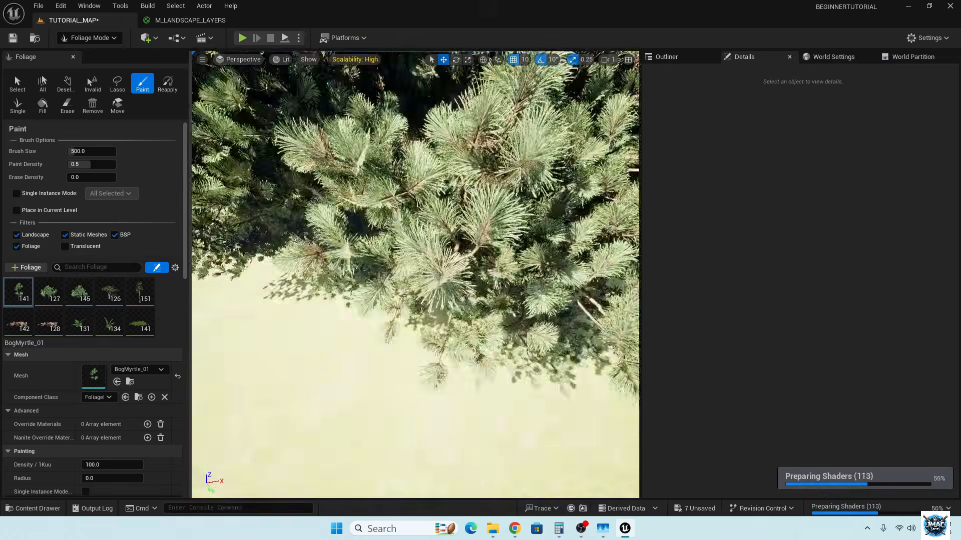
pyautogui.press('s')
pyautogui.moveTo(416, 275); pyautogui.dragTo(701, 255, button='right')
pyautogui.press('w')
pyautogui.press('w')
pyautogui.press('s')
pyautogui.press('a')
pyautogui.press('w')
pyautogui.press('s')
pyautogui.moveTo(395, 235); pyautogui.dragTo(416, 230, button='right')
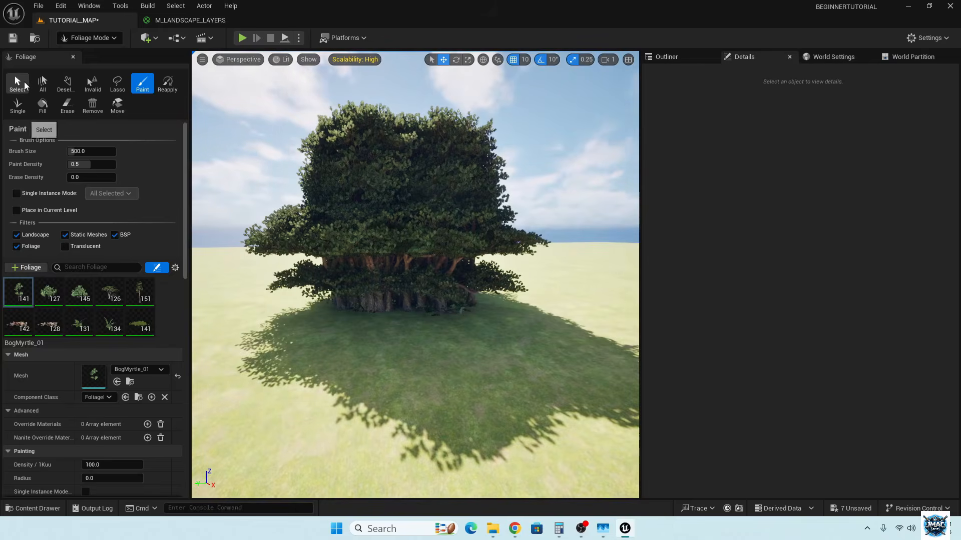
# Erase the whole painted cluster of trees and plants from the grass with the Erase brush.
pyautogui.click(68, 105)
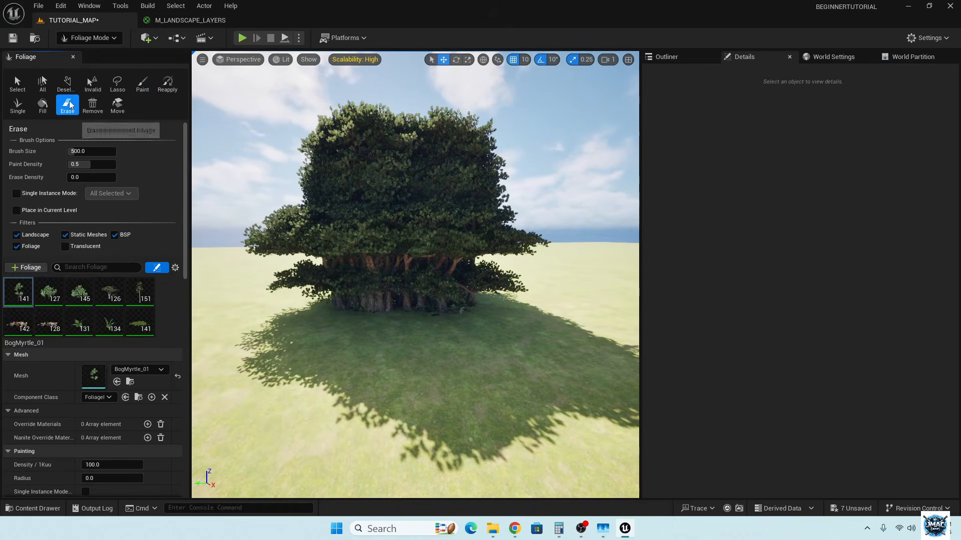
pyautogui.moveTo(333, 311)
pyautogui.mouseDown()
pyautogui.moveTo(366, 305)
pyautogui.moveTo(382, 340)
pyautogui.moveTo(385, 316)
pyautogui.moveTo(446, 279)
pyautogui.moveTo(408, 311)
pyautogui.mouseUp()
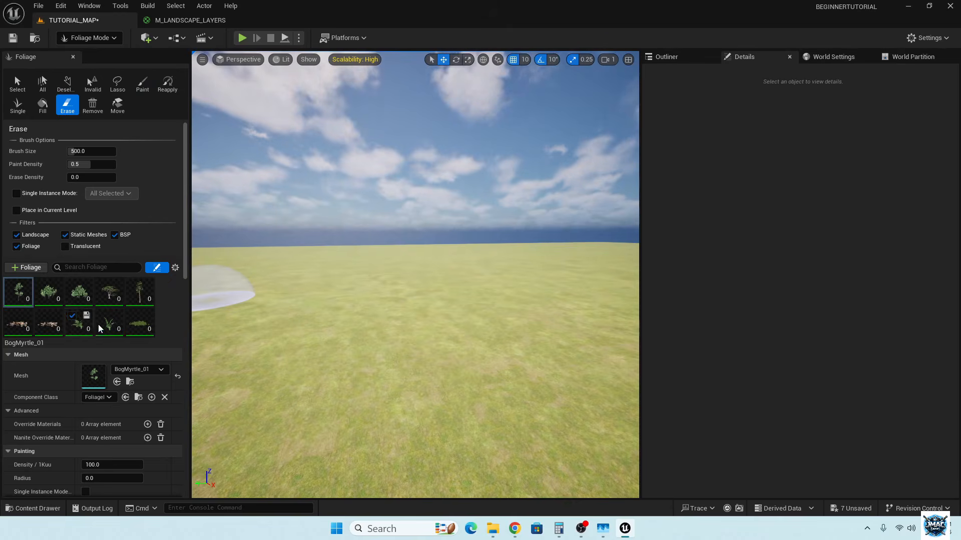
# Set the painting density of the ScotsPine_01 and ScotsPineTall_01 foliage types to 1.
pyautogui.click(113, 298)
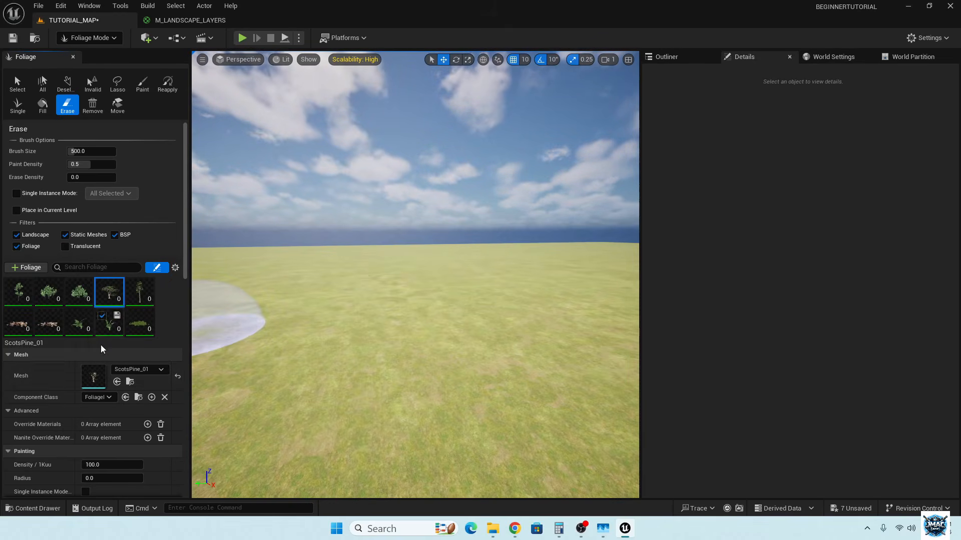
pyautogui.scroll(-4, 67, 381)
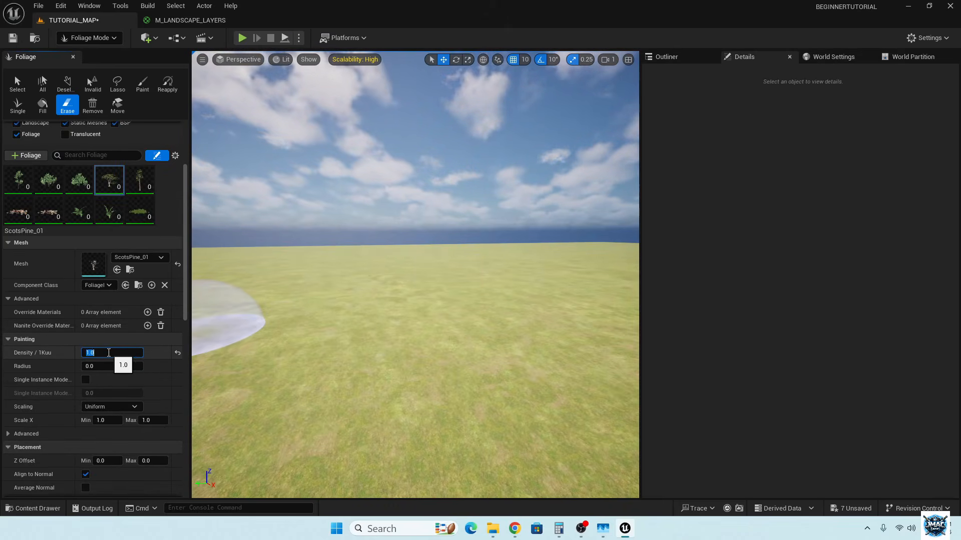
pyautogui.click(141, 185)
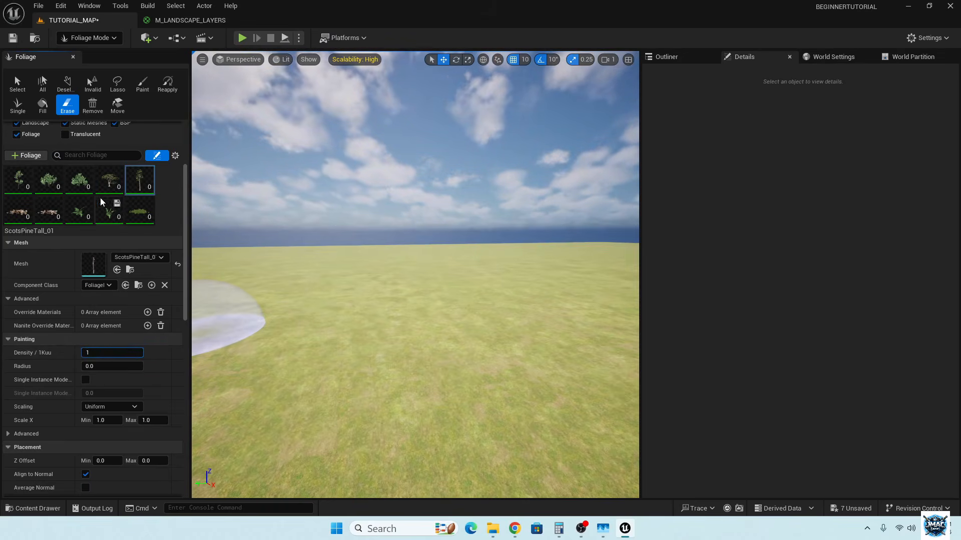
# Select all ten foliage types in the palette and set their shared Density / 1Kuu to 1.0.
pyautogui.click(132, 214)
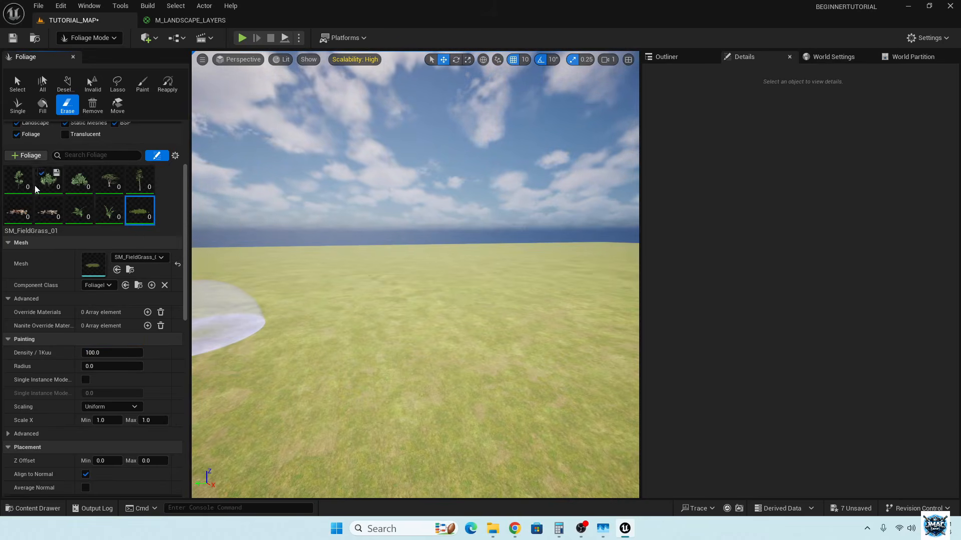
pyautogui.keyDown('shift'); pyautogui.click(19, 183); pyautogui.keyUp('shift')
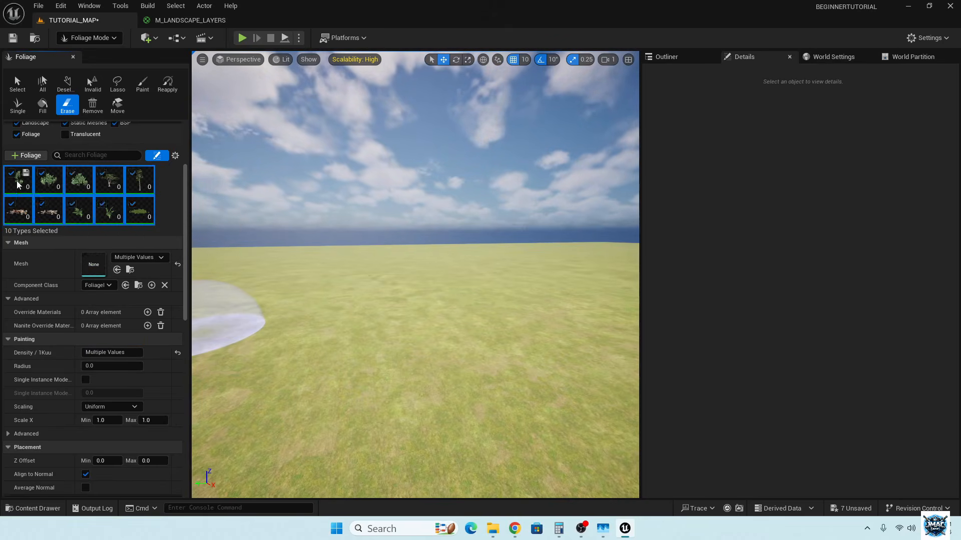
pyautogui.click(107, 352)
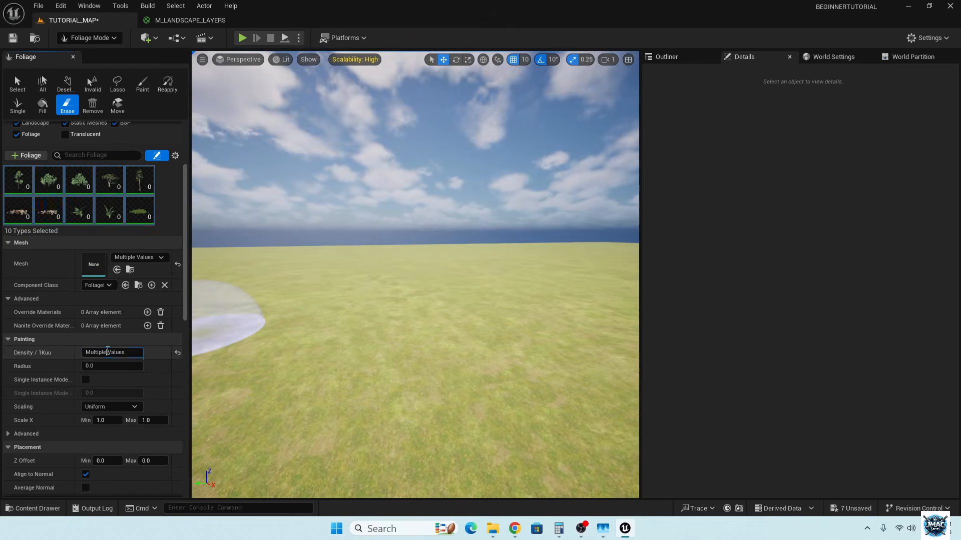
pyautogui.write('1.0')
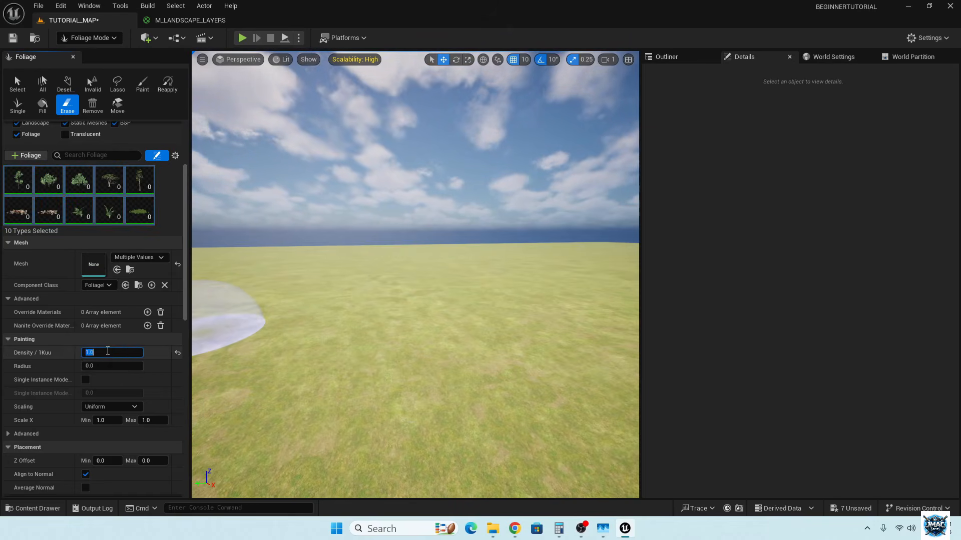
# Paint a small patch of all ten foliage types on the open grass with the Paint brush.
pyautogui.press('Return')
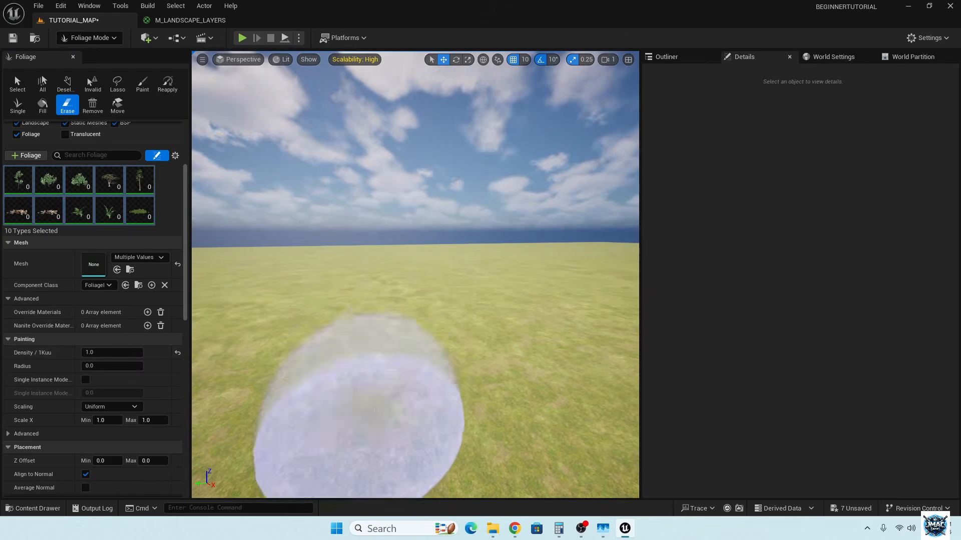
pyautogui.click(143, 82)
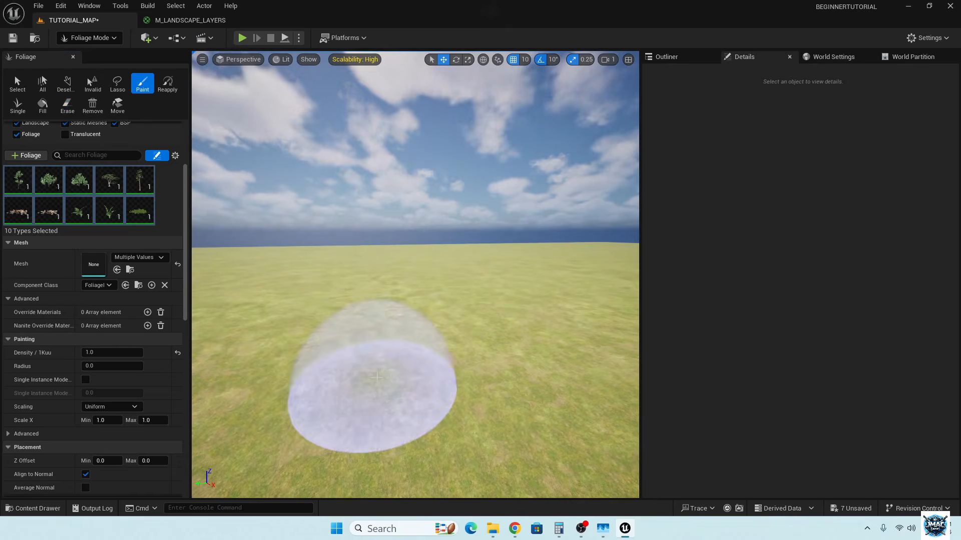
pyautogui.moveTo(378, 377); pyautogui.dragTo(426, 328)
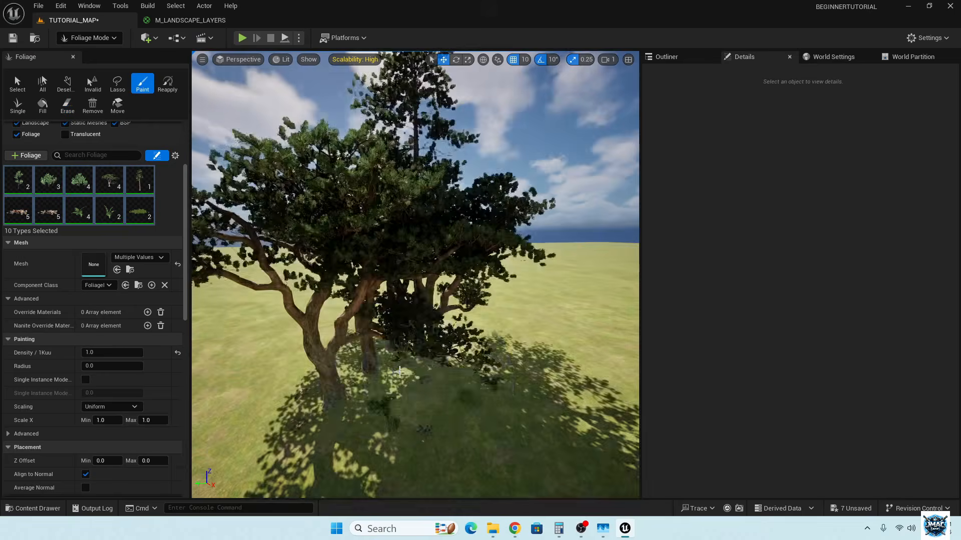
pyautogui.moveTo(423, 401)
pyautogui.mouseDown(button='right')
pyautogui.moveTo(424, 441)
pyautogui.moveTo(466, 430)
pyautogui.moveTo(476, 415)
pyautogui.moveTo(415, 395)
pyautogui.moveTo(418, 415)
pyautogui.moveTo(370, 416)
pyautogui.moveTo(376, 435)
pyautogui.moveTo(397, 420)
pyautogui.moveTo(375, 419)
pyautogui.moveTo(401, 419)
pyautogui.moveTo(375, 417)
pyautogui.moveTo(385, 418)
pyautogui.mouseUp(button='right')
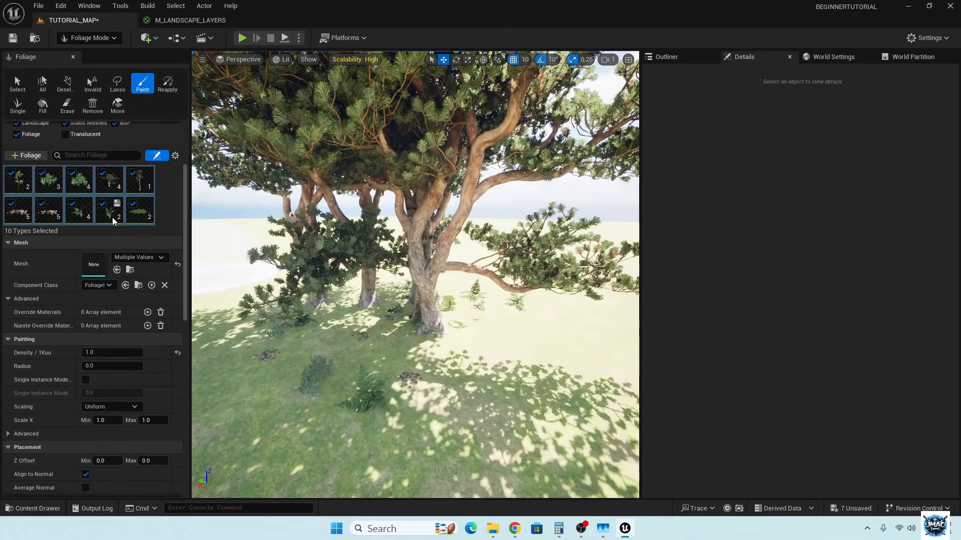
# Set Density / 1Kuu to 5 for both dead leaves foliage types and to 3 for SM_FieldGrass_01.
pyautogui.click(18, 213)
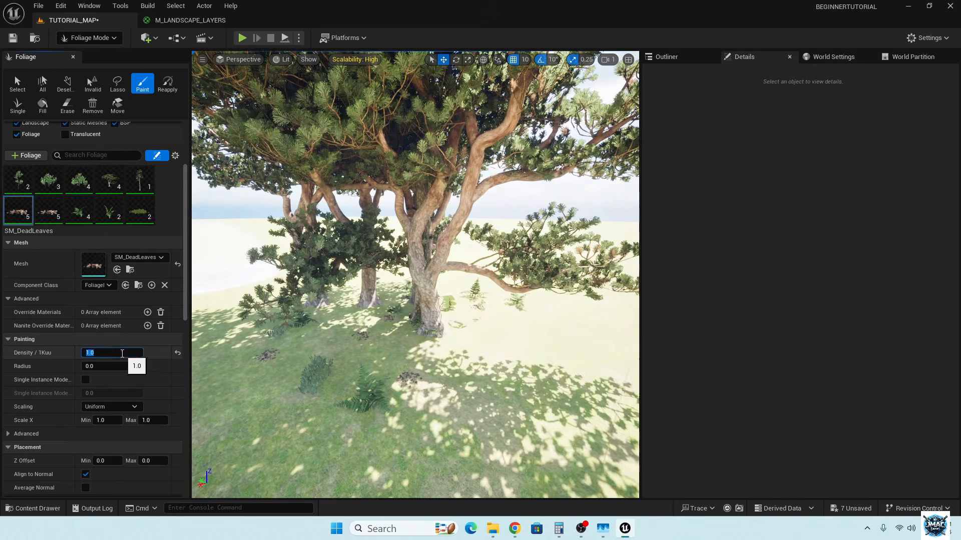
pyautogui.keyDown('ctrl'); pyautogui.click(46, 220); pyautogui.keyUp('ctrl')
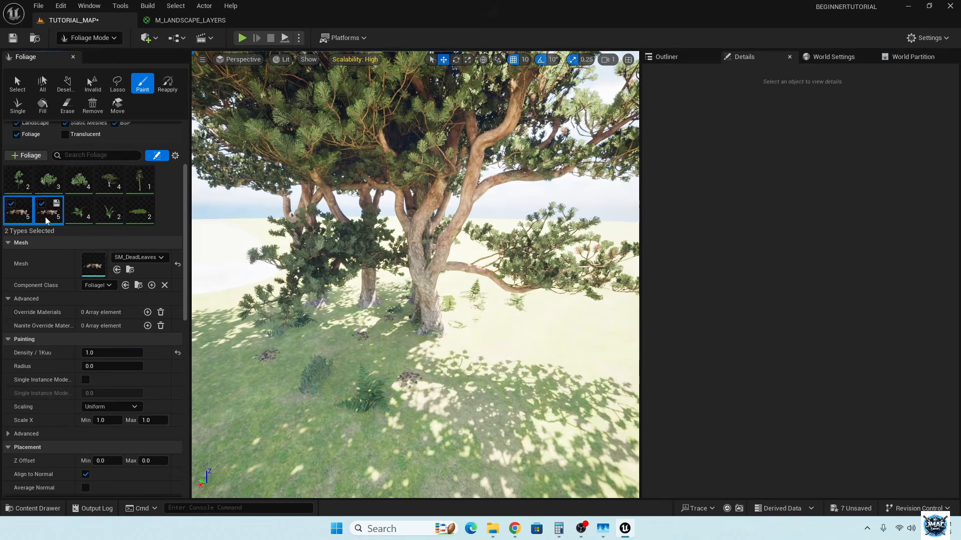
pyautogui.click(100, 352)
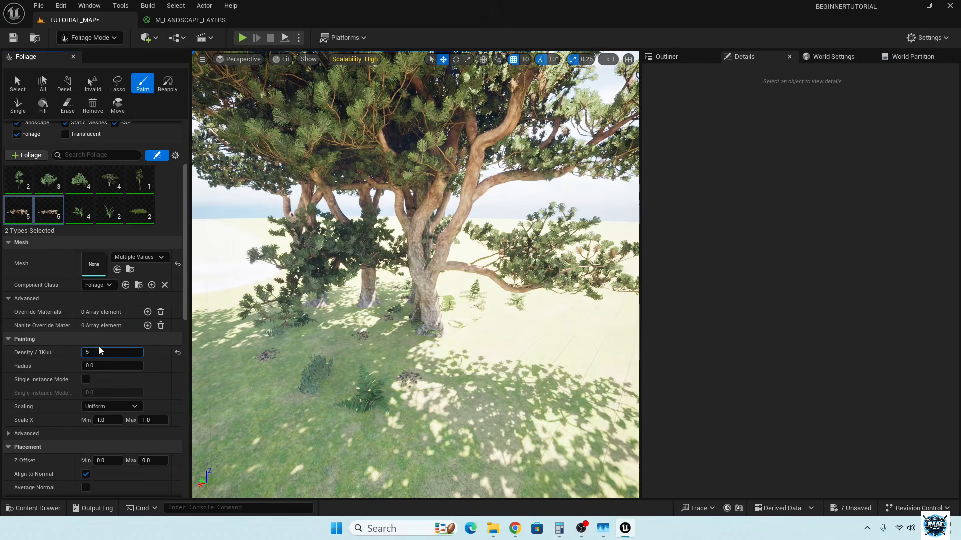
pyautogui.click(145, 218)
pyautogui.click(104, 351)
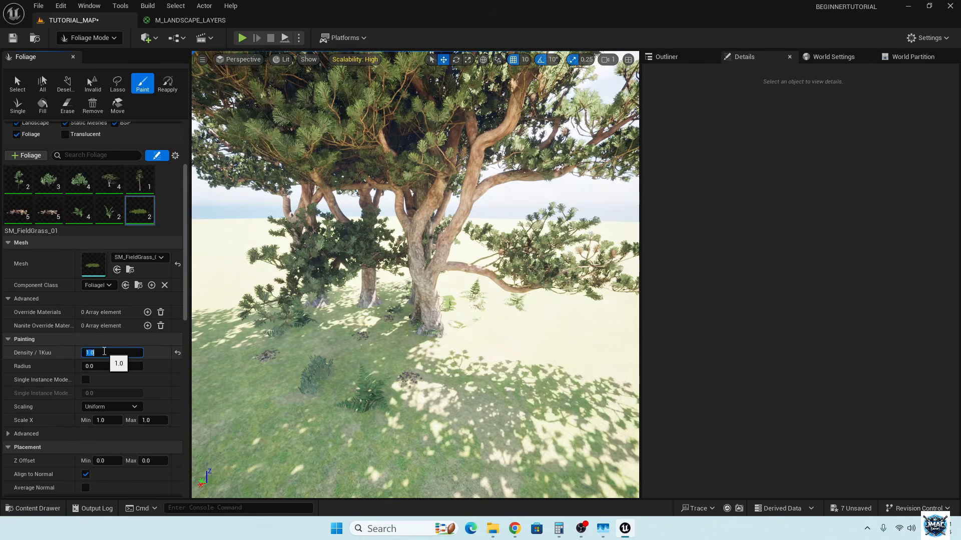
pyautogui.write('3')
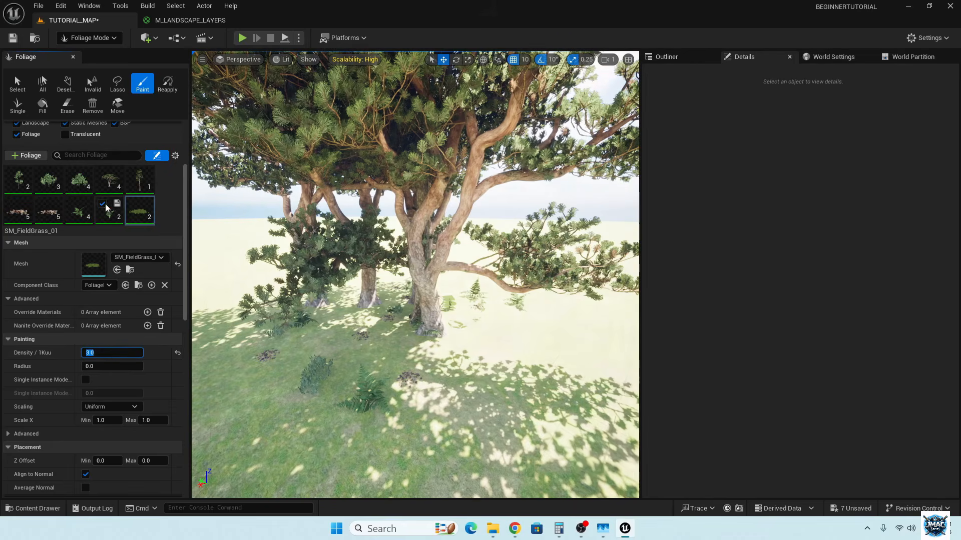
# Set the shared Density / 1Kuu of ScotsPine_01 and ScotsPineTall_01 to 0.5.
pyautogui.click(110, 181)
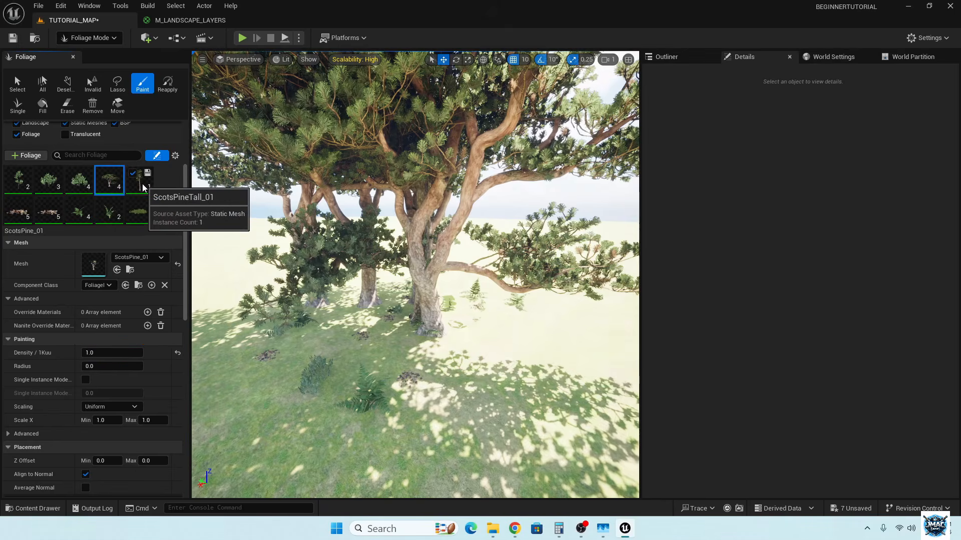
pyautogui.keyDown('ctrl'); pyautogui.click(139, 186); pyautogui.keyUp('ctrl')
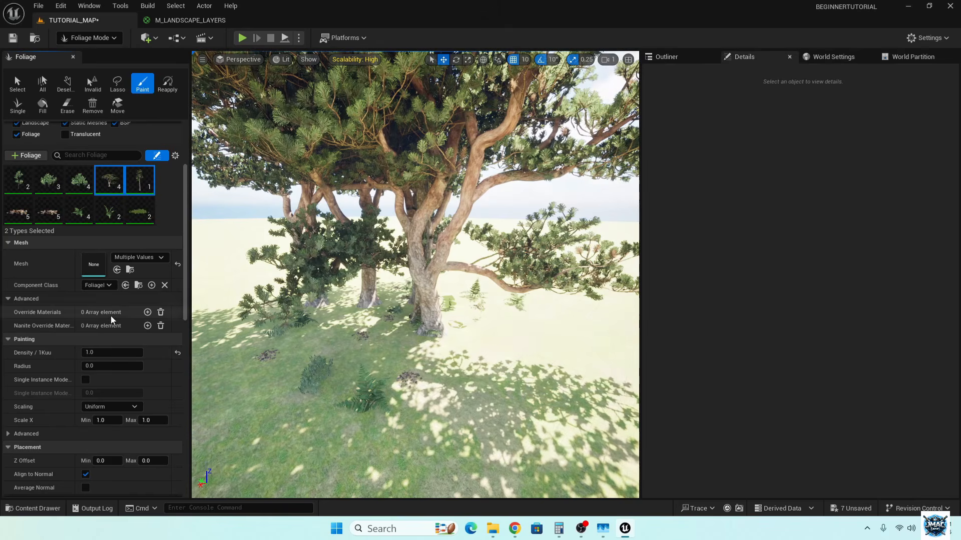
pyautogui.click(98, 353)
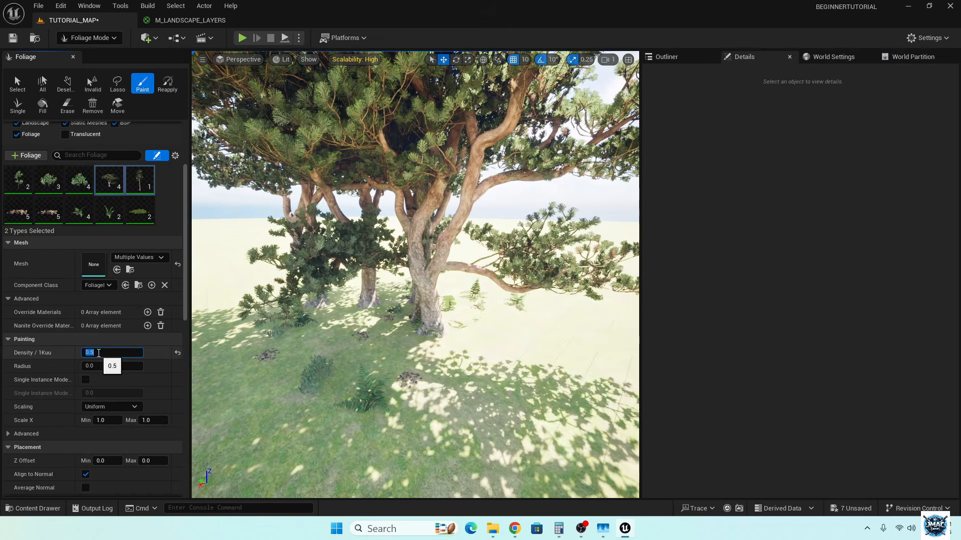
pyautogui.press('Return')
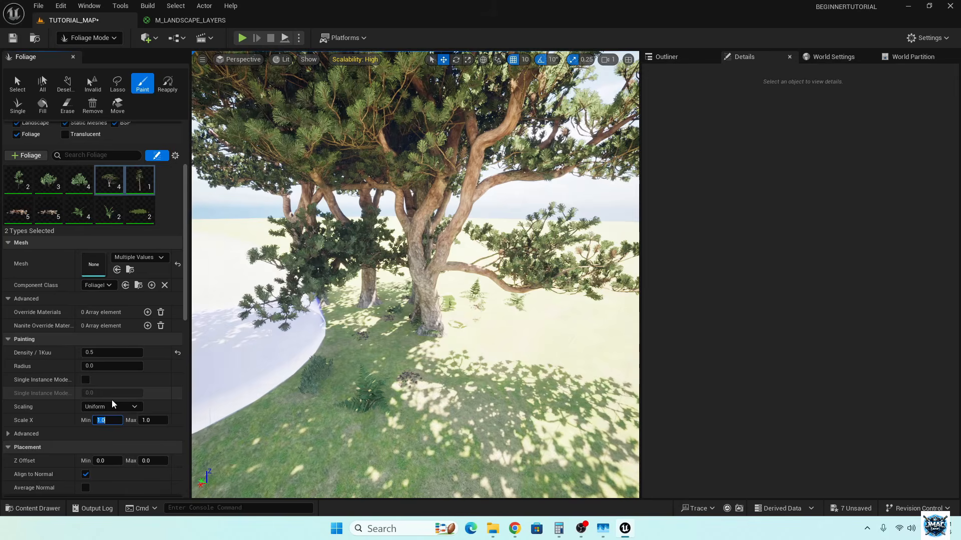
# Set the uniform Scale X range of the two Scots pine types to a minimum of 0.5 and a maximum of 1.5.
pyautogui.press('Return')
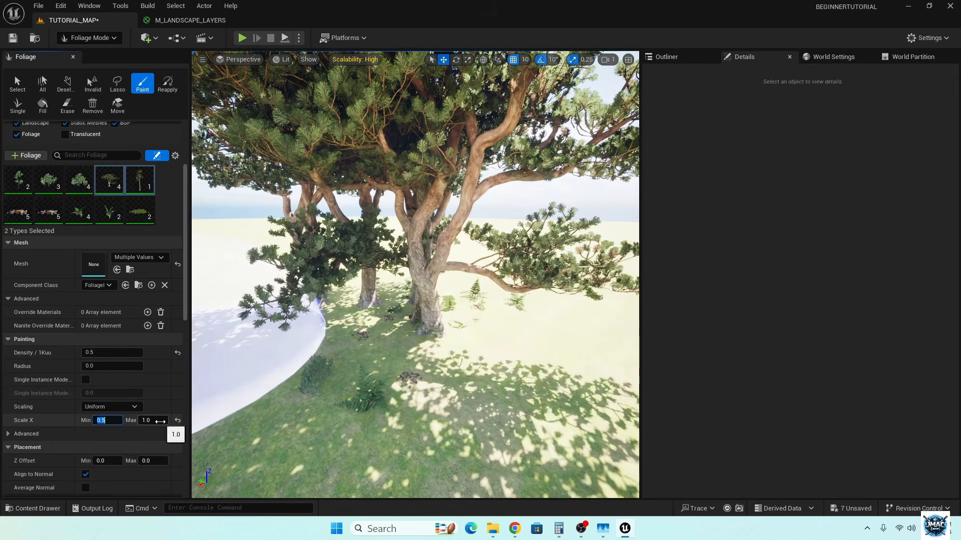
pyautogui.moveTo(284, 325)
pyautogui.mouseDown(button='right')
pyautogui.moveTo(300, 230)
pyautogui.moveTo(276, 325)
pyautogui.mouseUp(button='right')
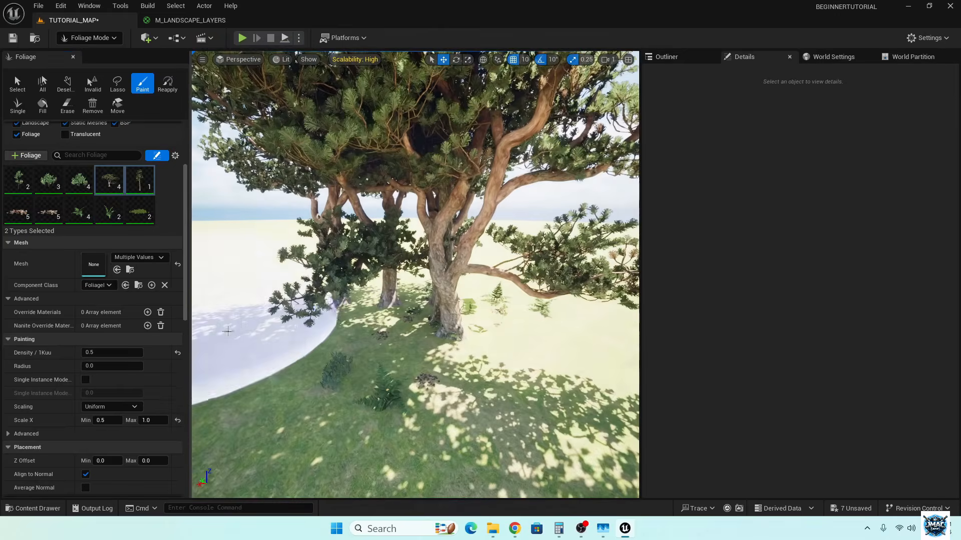
pyautogui.click(147, 420)
pyautogui.write('1.5')
pyautogui.press('Return')
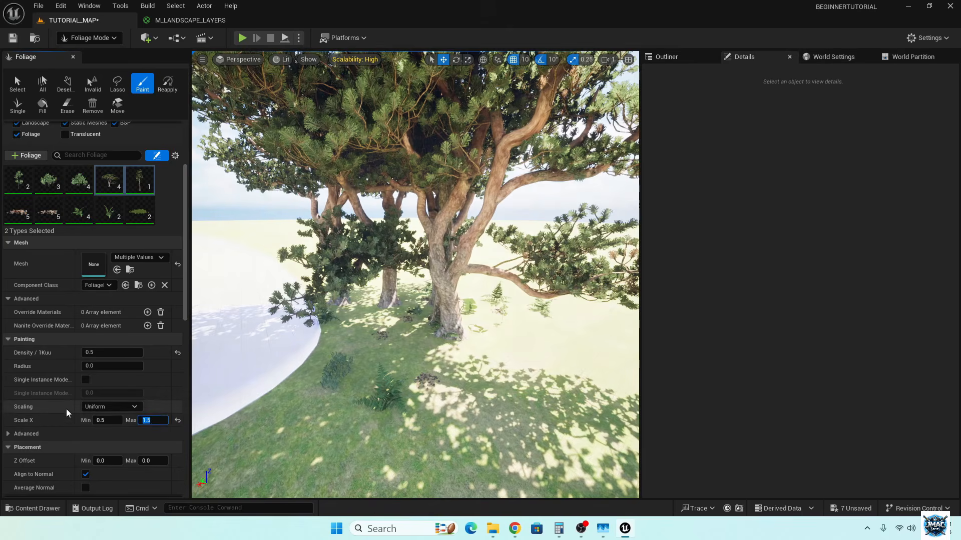
# Paint a broad forest of all ten foliage types across the open grass beside the first patch.
pyautogui.scroll(-2, 66, 409)
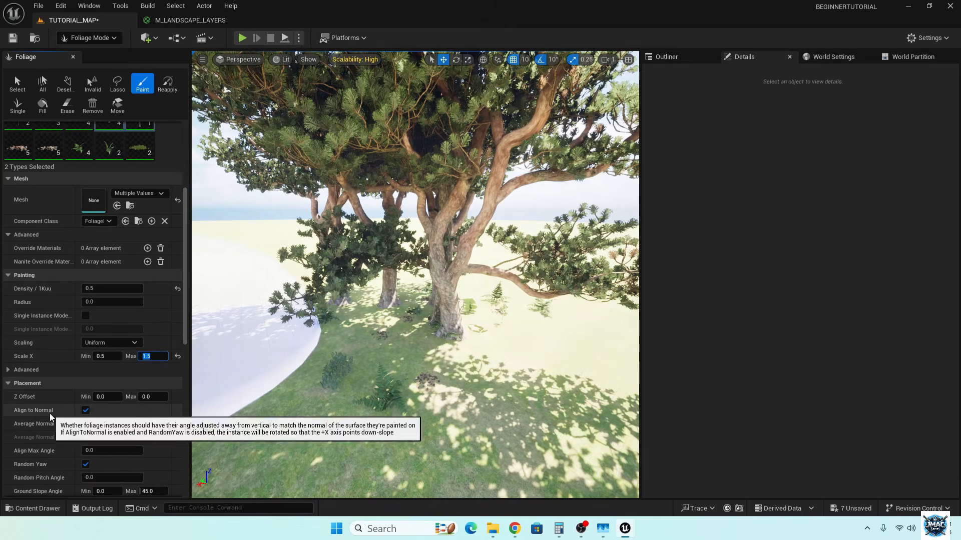
pyautogui.scroll(-1, 62, 464)
pyautogui.scroll(-4, 61, 464)
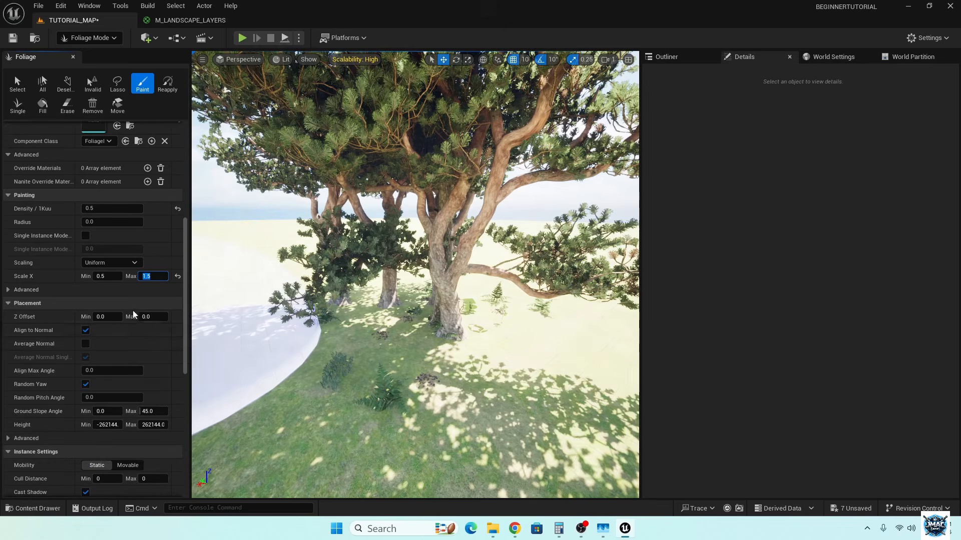
pyautogui.scroll(13, 38, 371)
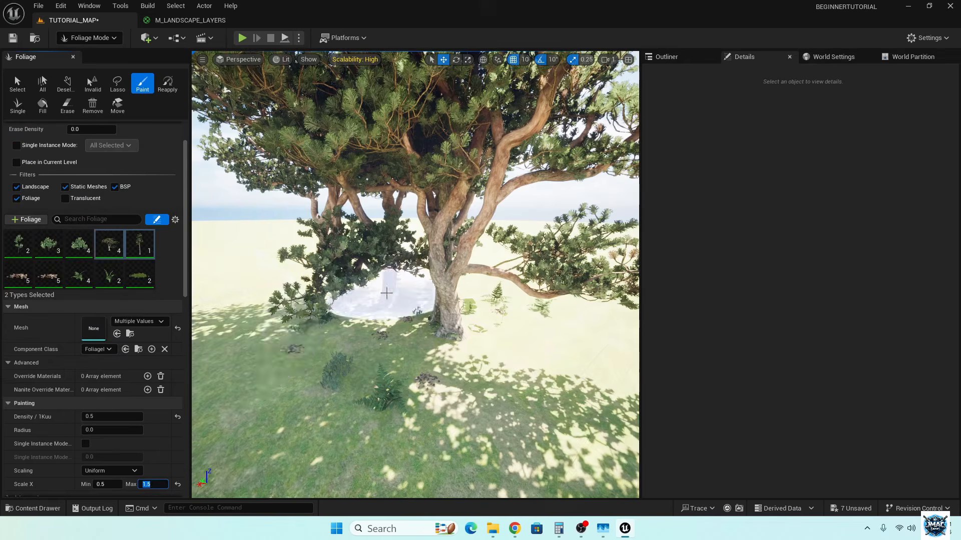
pyautogui.moveTo(382, 403)
pyautogui.mouseDown(button='right')
pyautogui.moveTo(316, 400)
pyautogui.moveTo(405, 406)
pyautogui.moveTo(591, 376)
pyautogui.moveTo(603, 395)
pyautogui.mouseUp(button='right')
pyautogui.moveTo(383, 325)
pyautogui.mouseDown(button='right')
pyautogui.moveTo(295, 346)
pyautogui.moveTo(383, 321)
pyautogui.mouseUp(button='right')
pyautogui.click(406, 372)
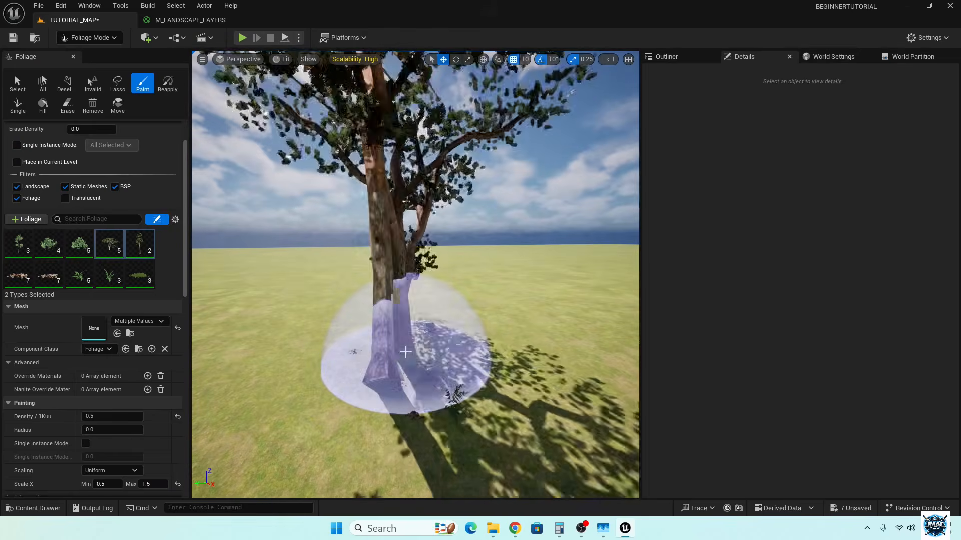
pyautogui.moveTo(315, 351)
pyautogui.mouseDown(button='right')
pyautogui.moveTo(306, 349)
pyautogui.moveTo(383, 331)
pyautogui.mouseUp(button='right')
pyautogui.moveTo(338, 334)
pyautogui.mouseDown()
pyautogui.moveTo(354, 290)
pyautogui.moveTo(419, 273)
pyautogui.moveTo(461, 418)
pyautogui.moveTo(366, 388)
pyautogui.moveTo(379, 294)
pyautogui.moveTo(250, 260)
pyautogui.mouseUp()
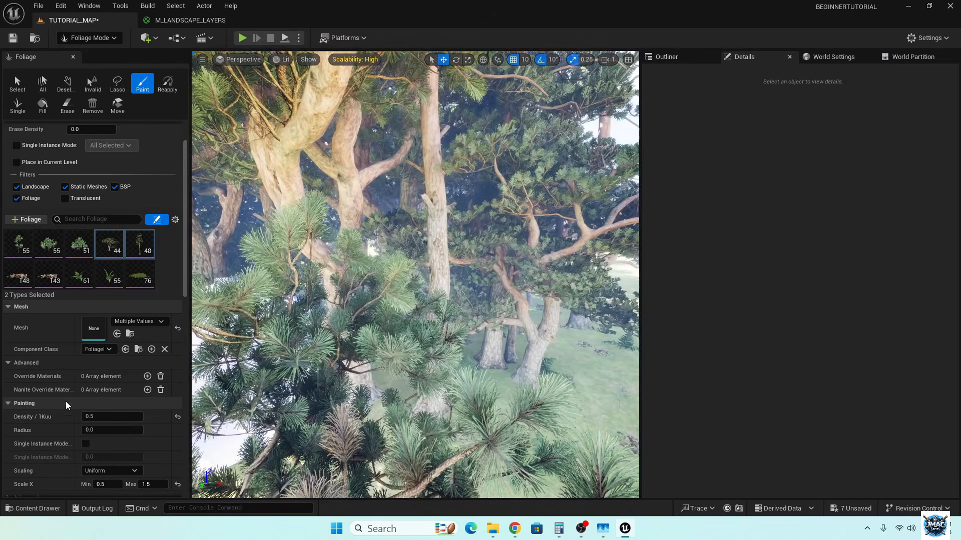
# Fly around and into the painted forest to examine the tree spacing, size variation and ground cover.
pyautogui.press('s')
pyautogui.moveTo(415, 275); pyautogui.dragTo(378, 251, button='right')
pyautogui.press('d')
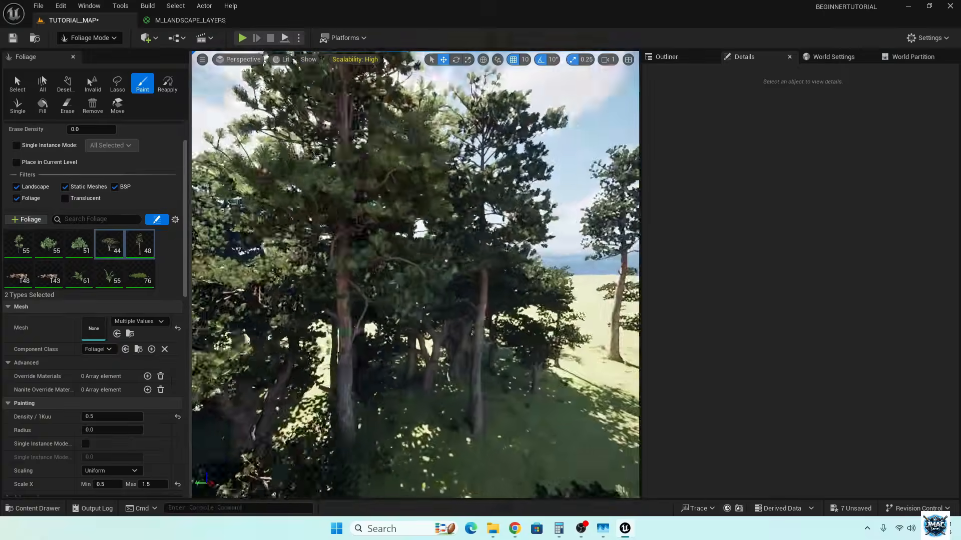
pyautogui.press('s')
pyautogui.moveTo(415, 275); pyautogui.dragTo(392, 268, button='right')
pyautogui.press('w')
pyautogui.moveTo(294, 376); pyautogui.dragTo(294, 376, button='right')
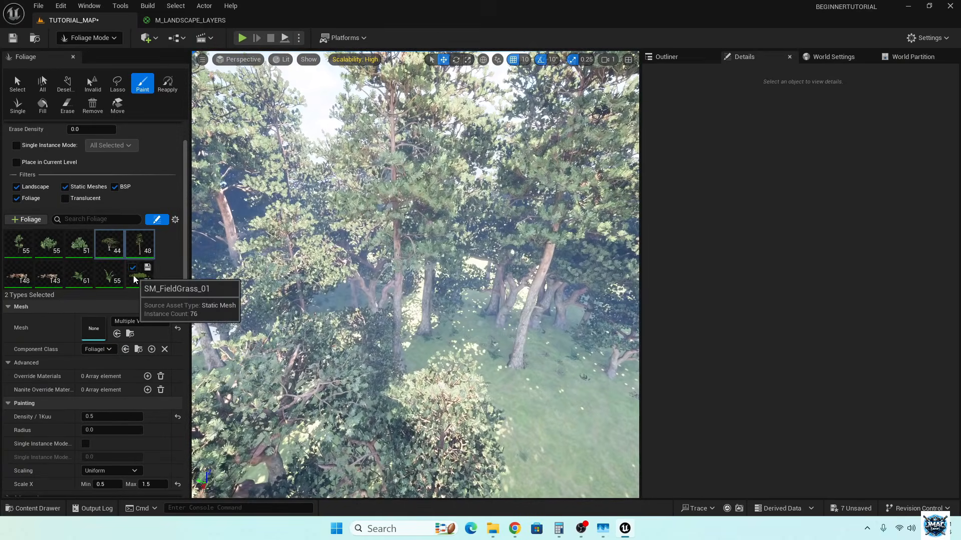
# Set Density / 1Kuu to 10 for both SM_DeadLeaves_Flat and SM_DeadLeaves.
pyautogui.click(48, 274)
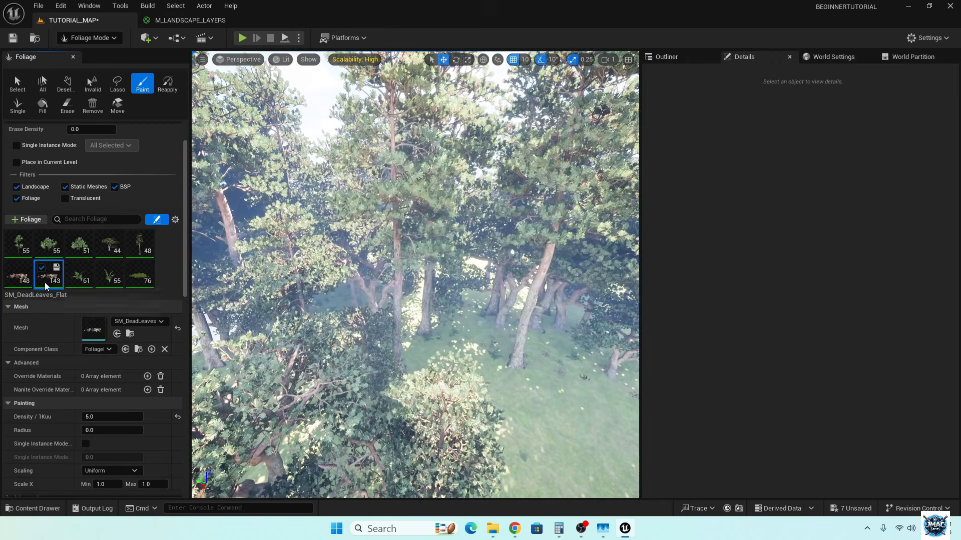
pyautogui.moveTo(429, 332)
pyautogui.mouseDown(button='right')
pyautogui.moveTo(431, 360)
pyautogui.moveTo(362, 323)
pyautogui.moveTo(238, 344)
pyautogui.mouseUp(button='right')
pyautogui.press('w')
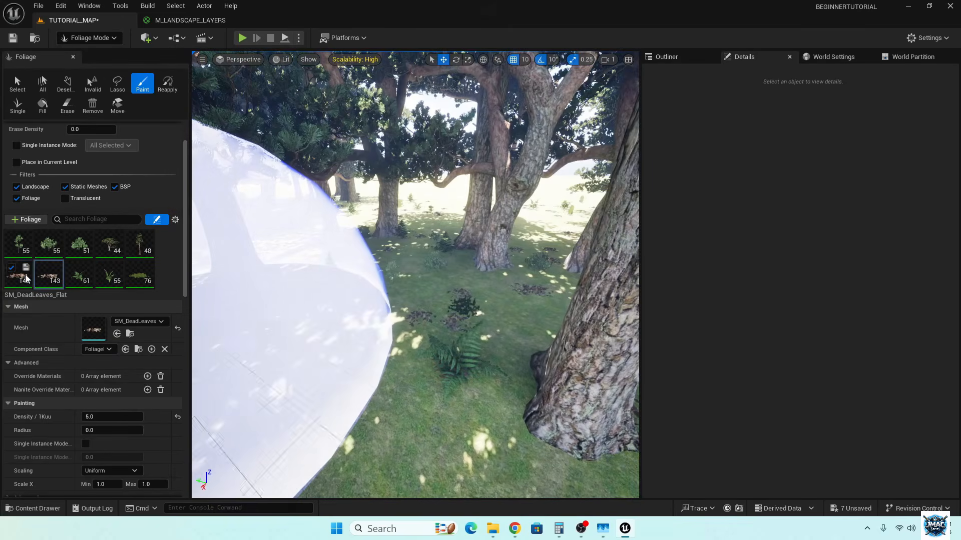
pyautogui.click(112, 417)
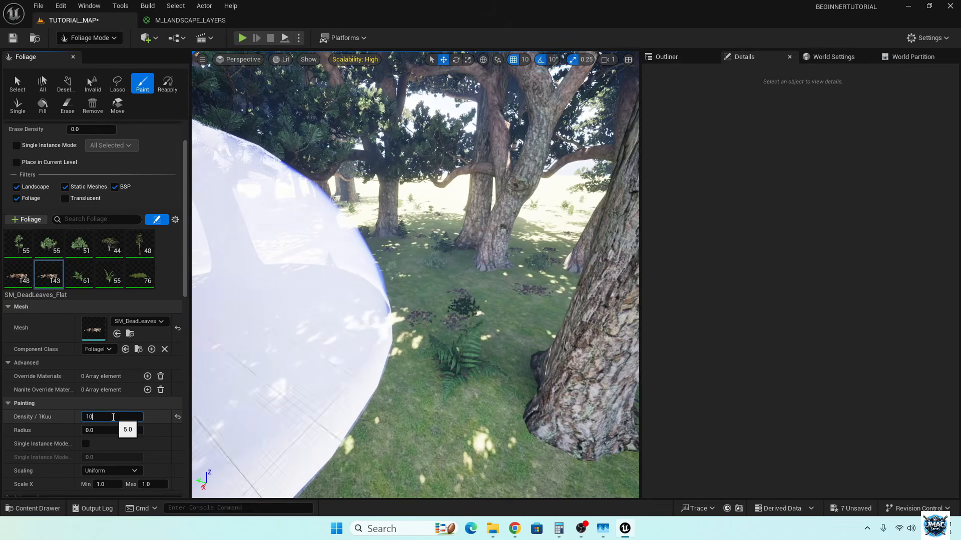
pyautogui.click(23, 270)
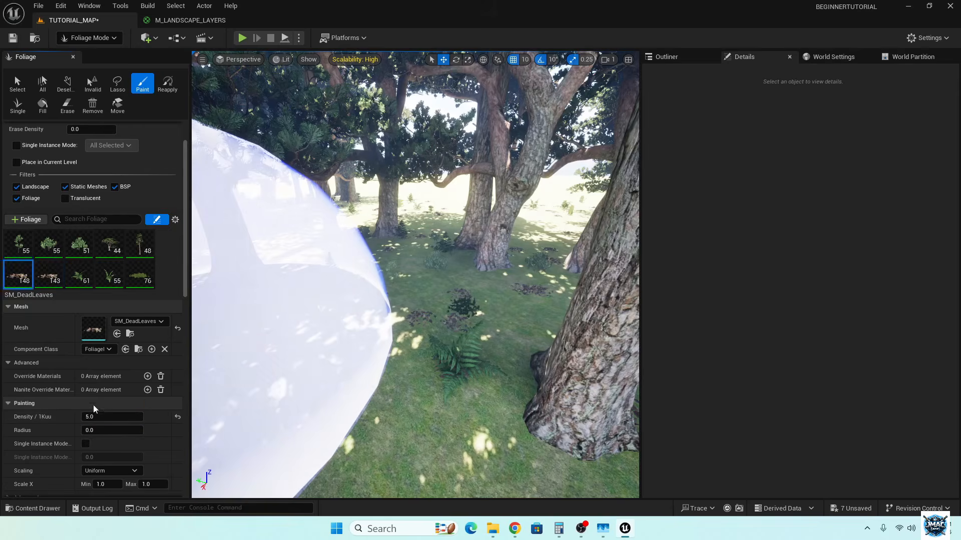
pyautogui.click(97, 418)
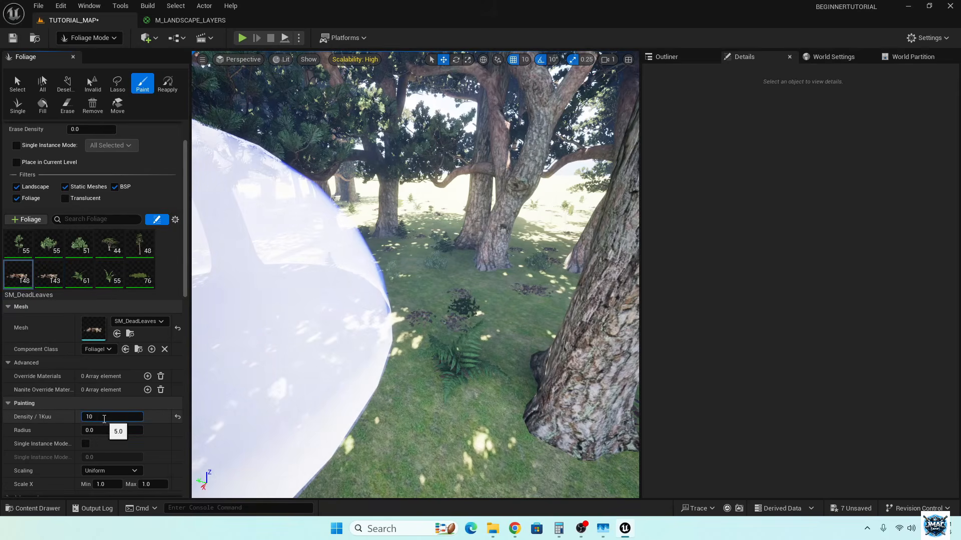
# Set Density / 1Kuu of the SM_FieldGrass_01 foliage type to 5.
pyautogui.click(139, 278)
pyautogui.click(122, 418)
pyautogui.write('5')
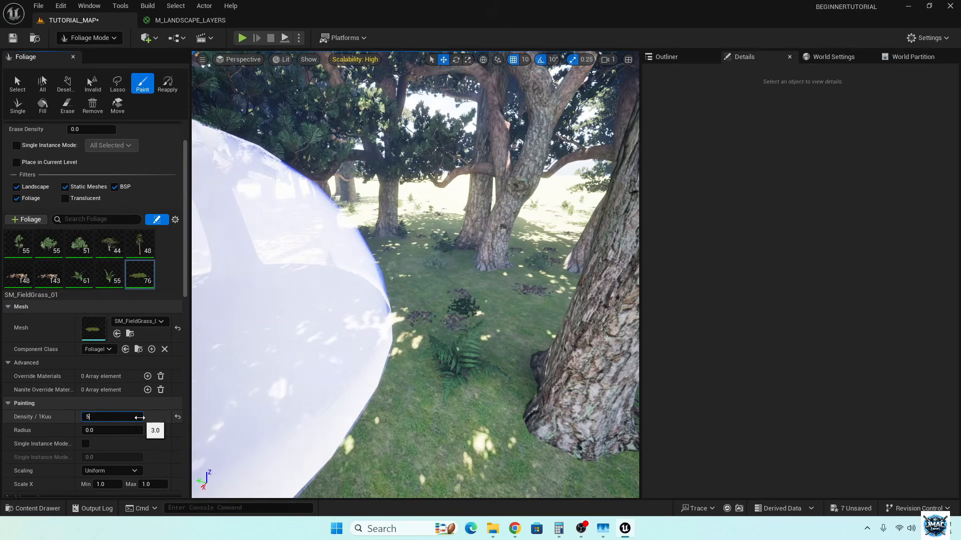
pyautogui.press('Return')
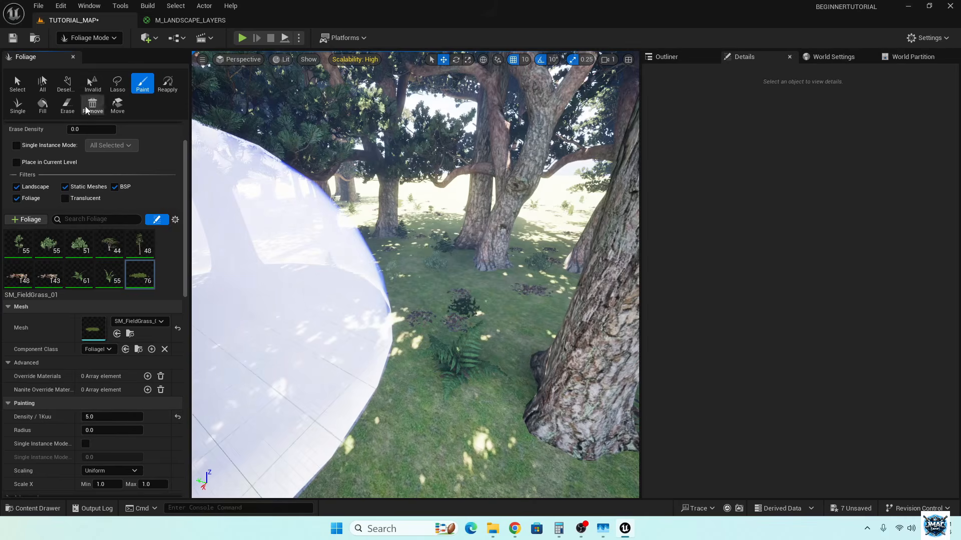
# Extend the forest onto the neighbouring open grass by painting more of all ten foliage types.
pyautogui.moveTo(558, 333)
pyautogui.mouseDown(button='right')
pyautogui.moveTo(466, 350)
pyautogui.moveTo(281, 278)
pyautogui.moveTo(225, 272)
pyautogui.moveTo(195, 277)
pyautogui.moveTo(195, 300)
pyautogui.moveTo(165, 299)
pyautogui.moveTo(95, 332)
pyautogui.moveTo(135, 334)
pyautogui.mouseUp(button='right')
pyautogui.press('w')
pyautogui.scroll(1, 199, 294)
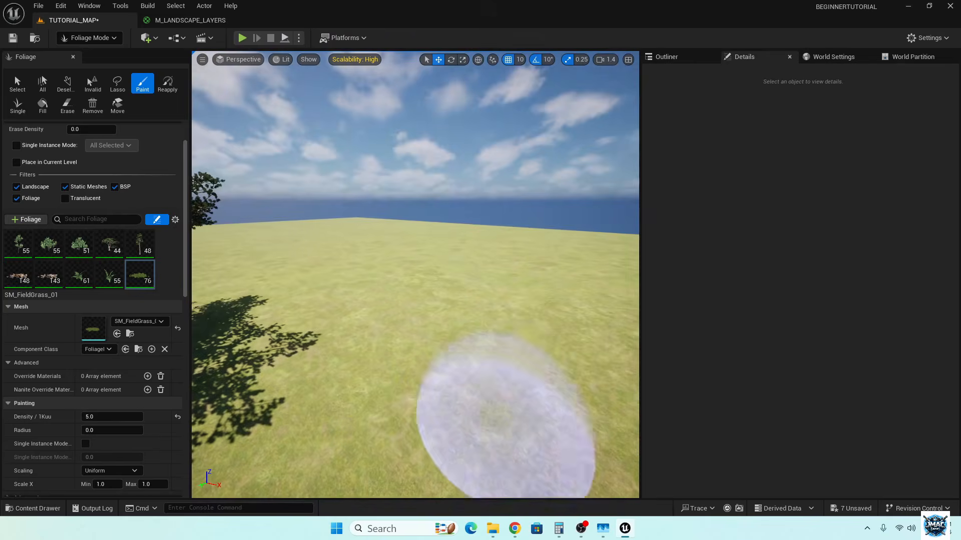
pyautogui.moveTo(440, 397)
pyautogui.mouseDown()
pyautogui.moveTo(450, 354)
pyautogui.moveTo(433, 293)
pyautogui.moveTo(343, 301)
pyautogui.moveTo(257, 353)
pyautogui.moveTo(451, 418)
pyautogui.moveTo(604, 313)
pyautogui.moveTo(501, 280)
pyautogui.moveTo(361, 300)
pyautogui.moveTo(451, 350)
pyautogui.mouseUp()
pyautogui.moveTo(450, 350); pyautogui.dragTo(490, 411, button='right')
pyautogui.moveTo(415, 300)
pyautogui.mouseDown(button='right')
pyautogui.moveTo(400, 215)
pyautogui.moveTo(435, 215)
pyautogui.moveTo(311, 245)
pyautogui.moveTo(300, 235)
pyautogui.mouseUp(button='right')
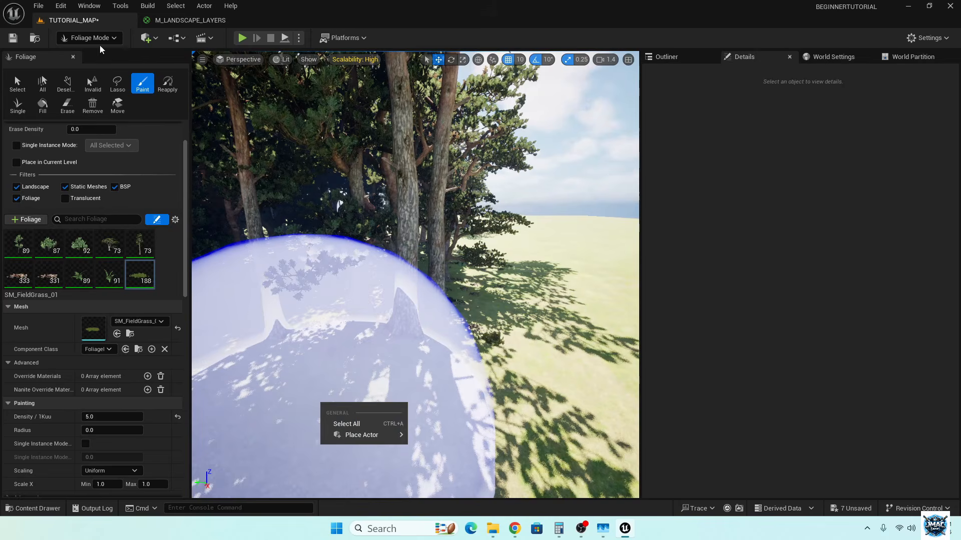
# Switch from Foliage to Selection mode and start a play session from the ground at the edge of the forest.
pyautogui.click(80, 39)
pyautogui.click(86, 54)
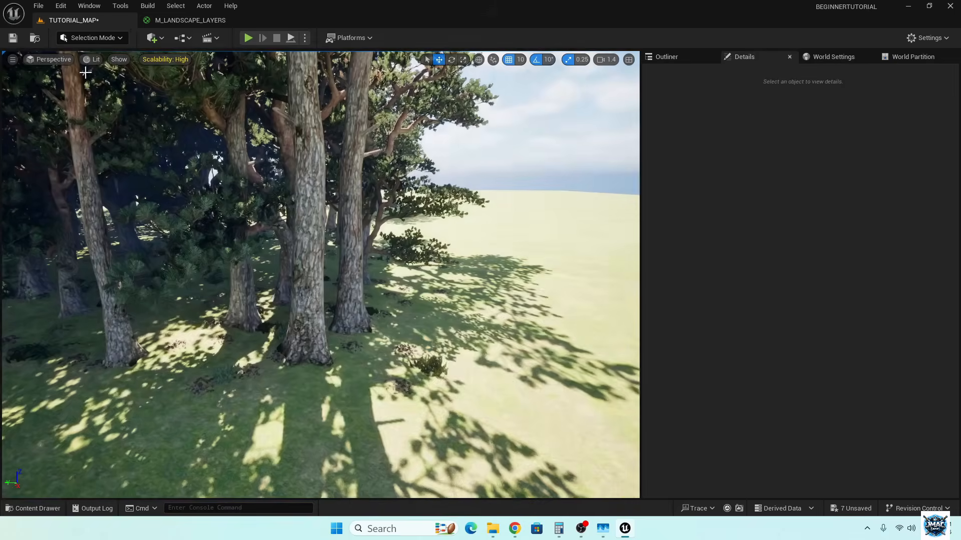
pyautogui.rightClick(190, 391)
pyautogui.click(199, 382)
pyautogui.click(199, 382)
# Run the character through the painted forest and its clearings to examine the trees and ground cover, and end the play session.
pyautogui.press('w')
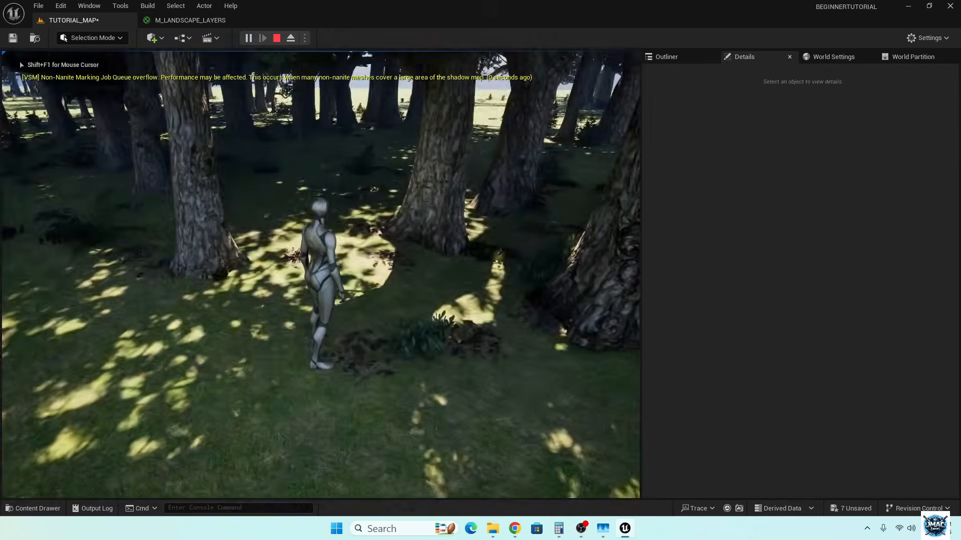
pyautogui.press('w')
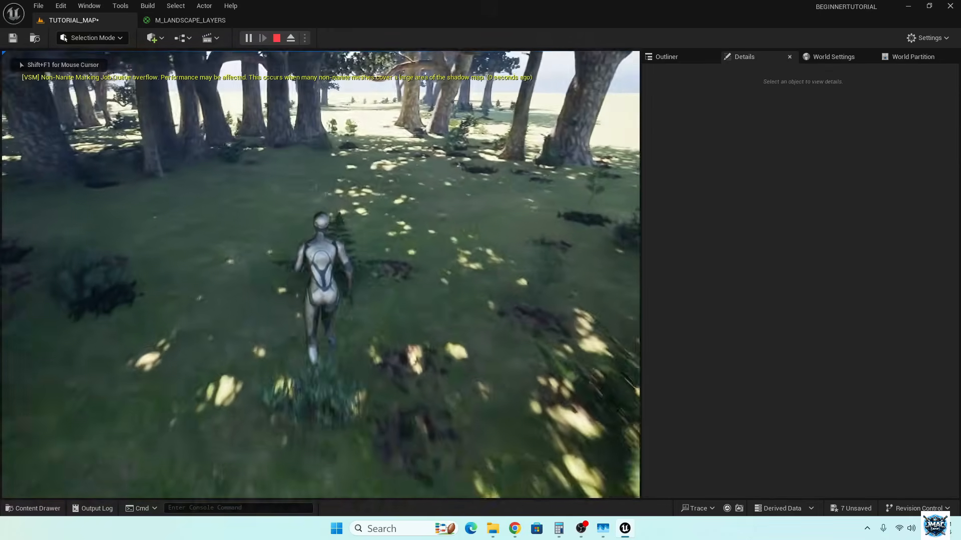
pyautogui.press('w')
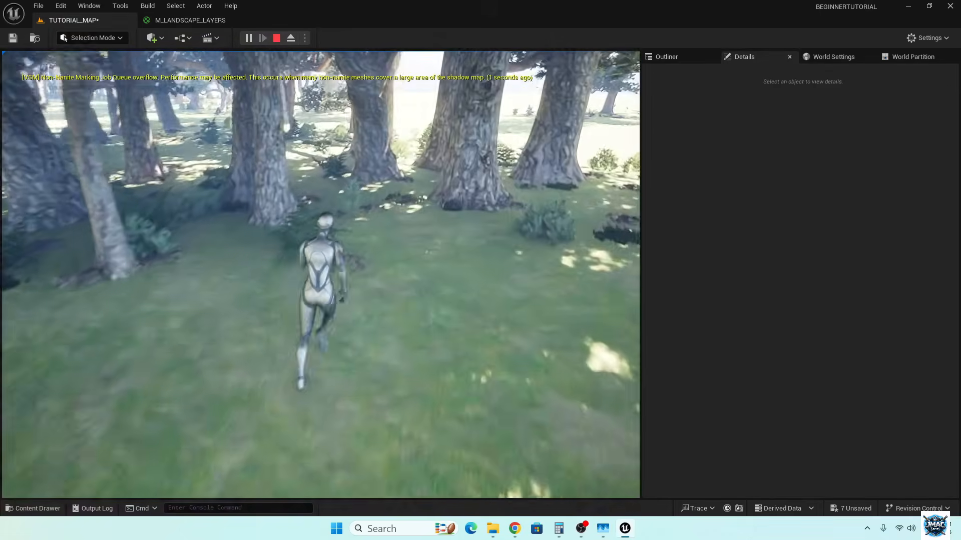
pyautogui.press('w')
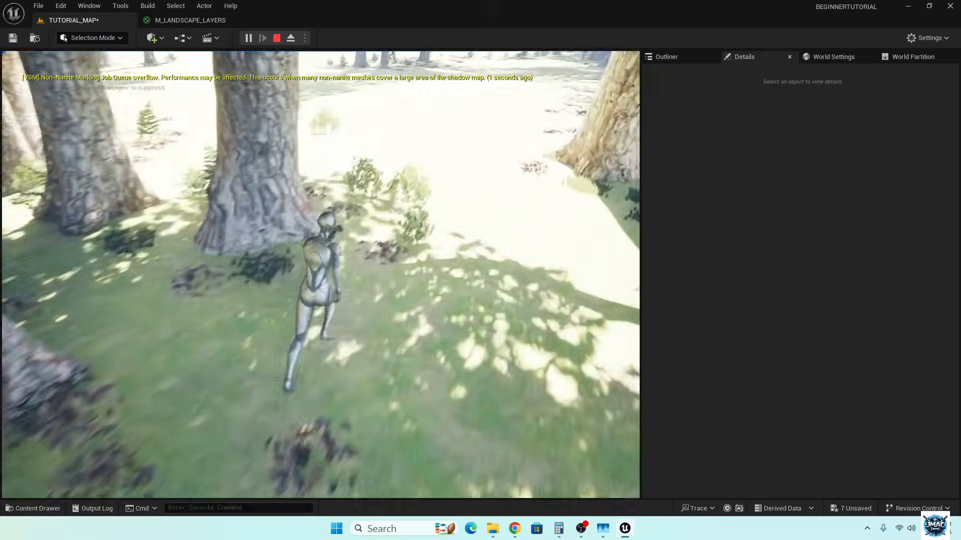
pyautogui.press('w')
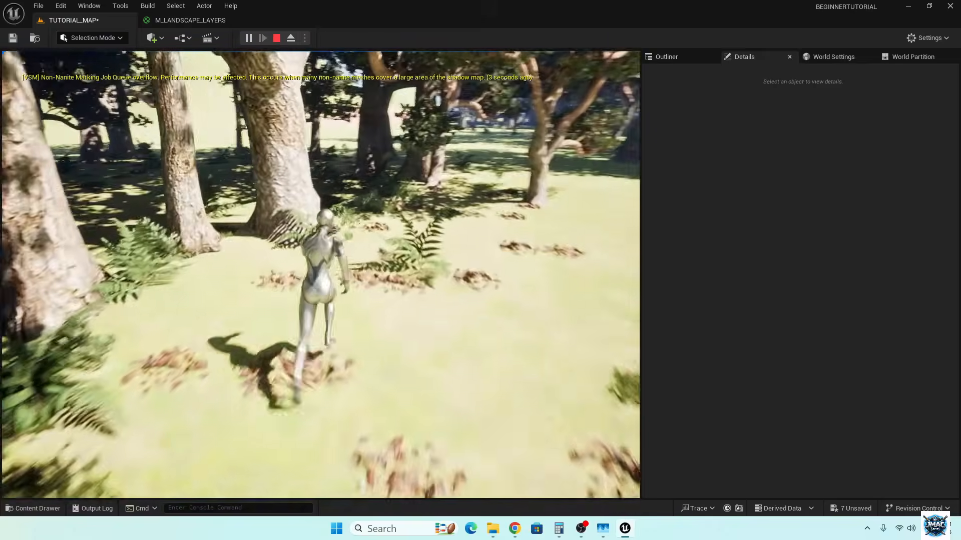
pyautogui.press('w')
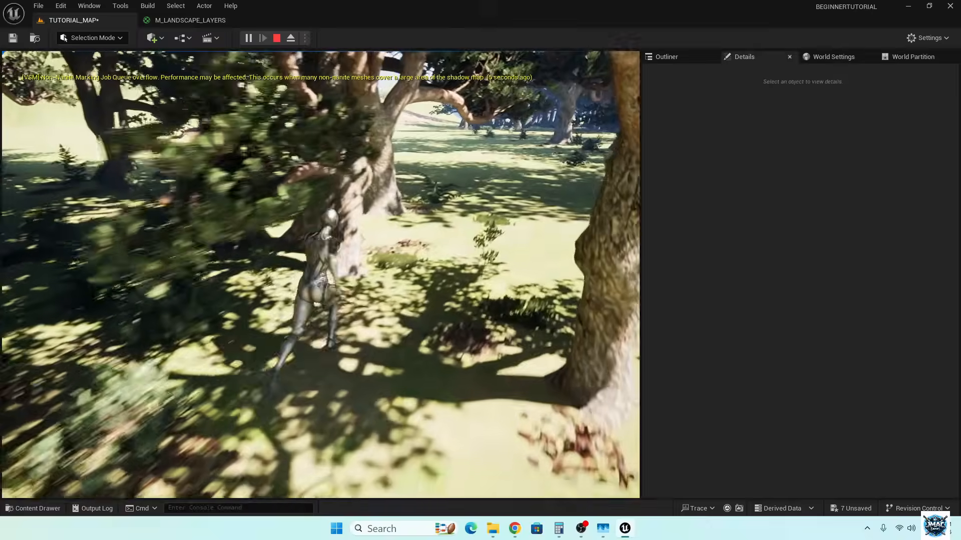
pyautogui.press('w')
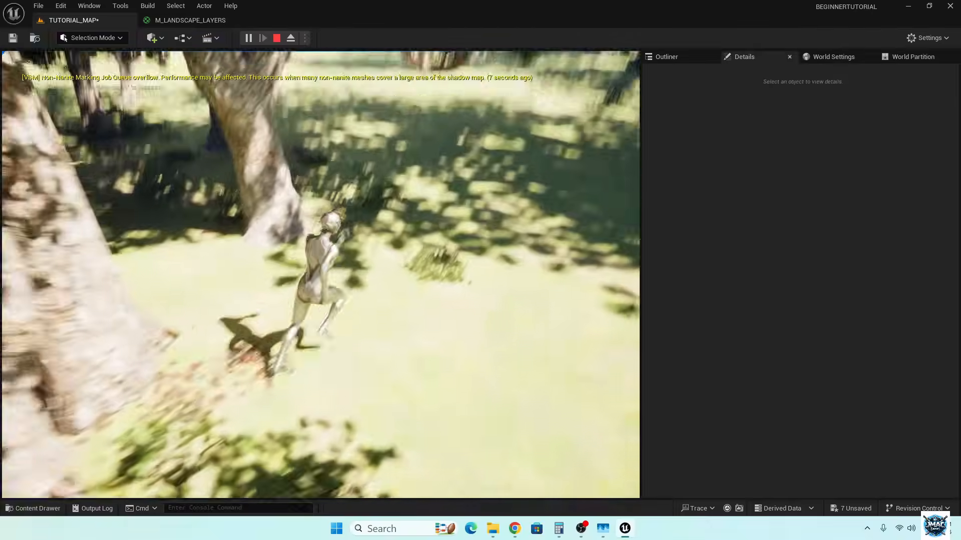
pyautogui.press('w')
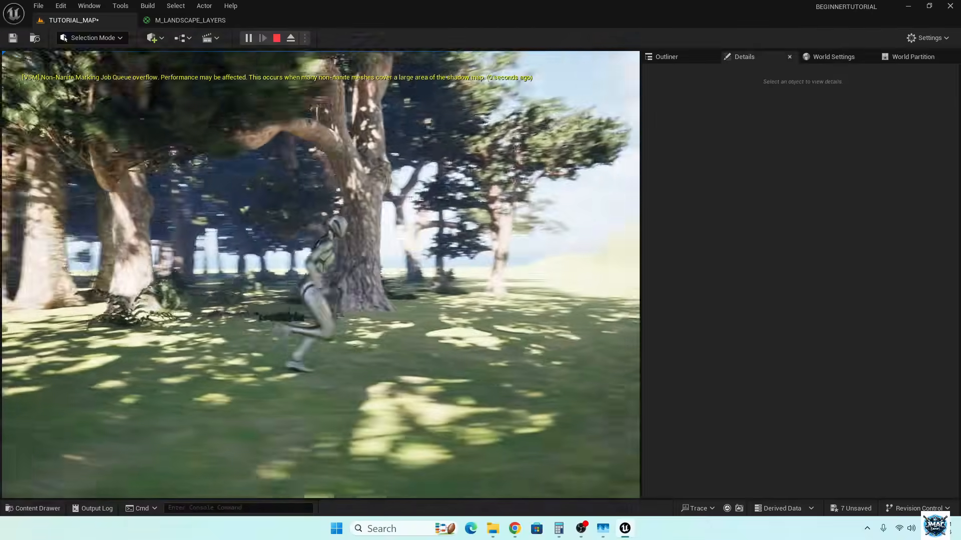
pyautogui.press('w')
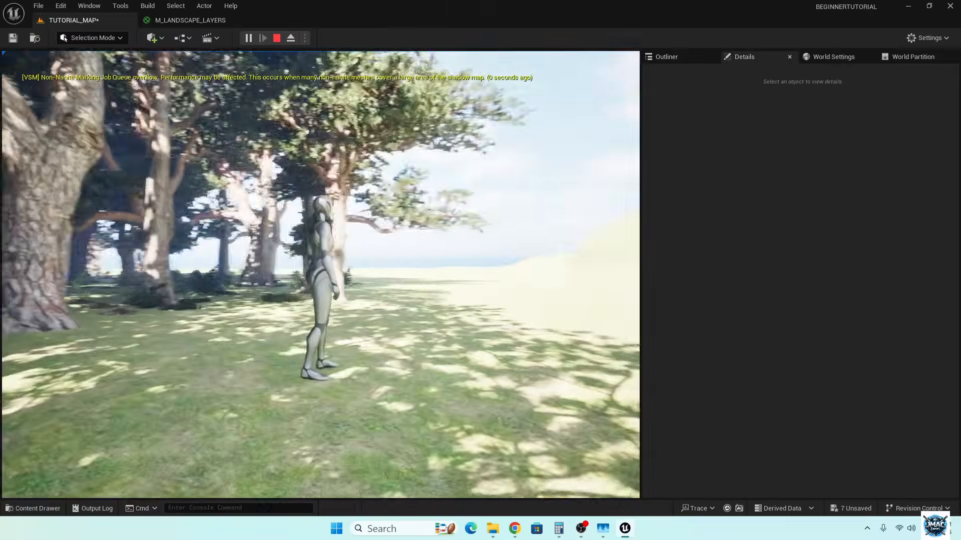
pyautogui.press('w')
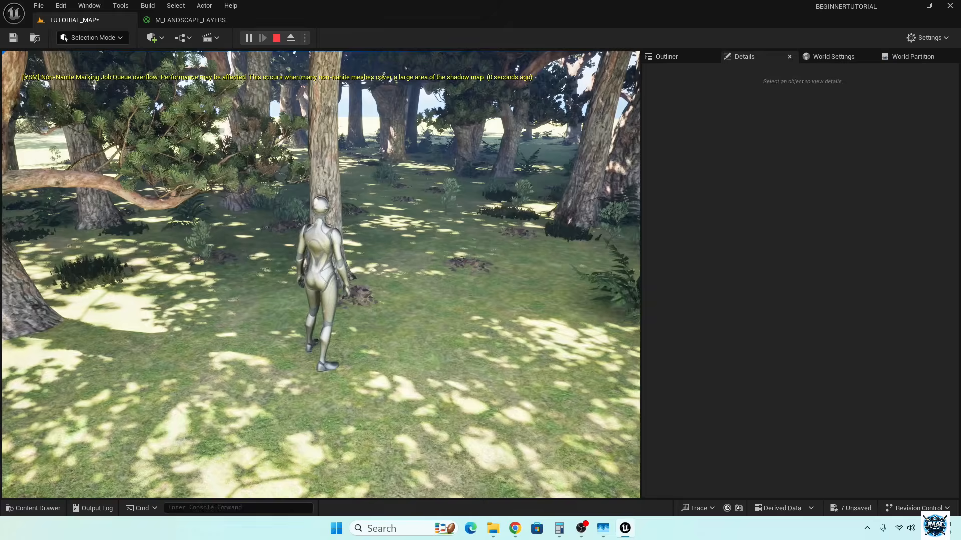
pyautogui.press('Escape')
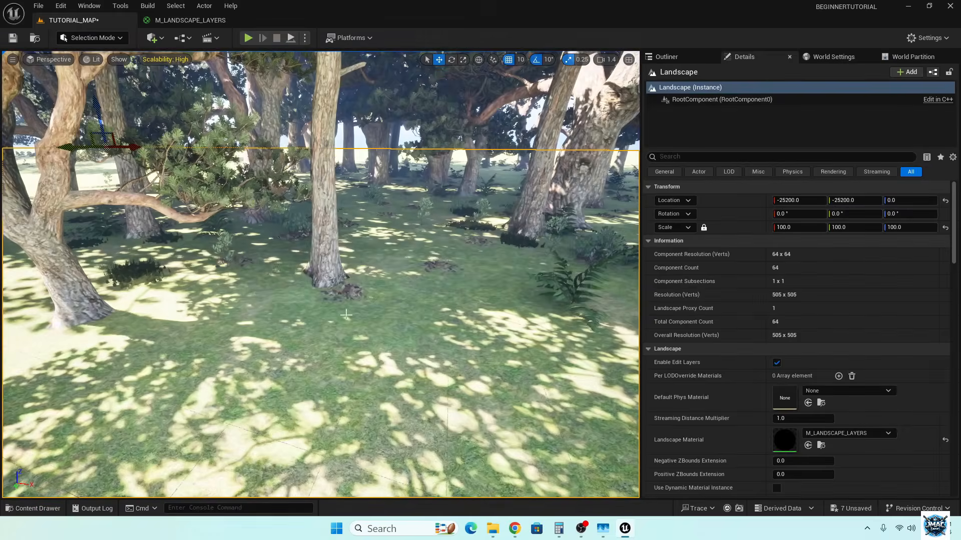